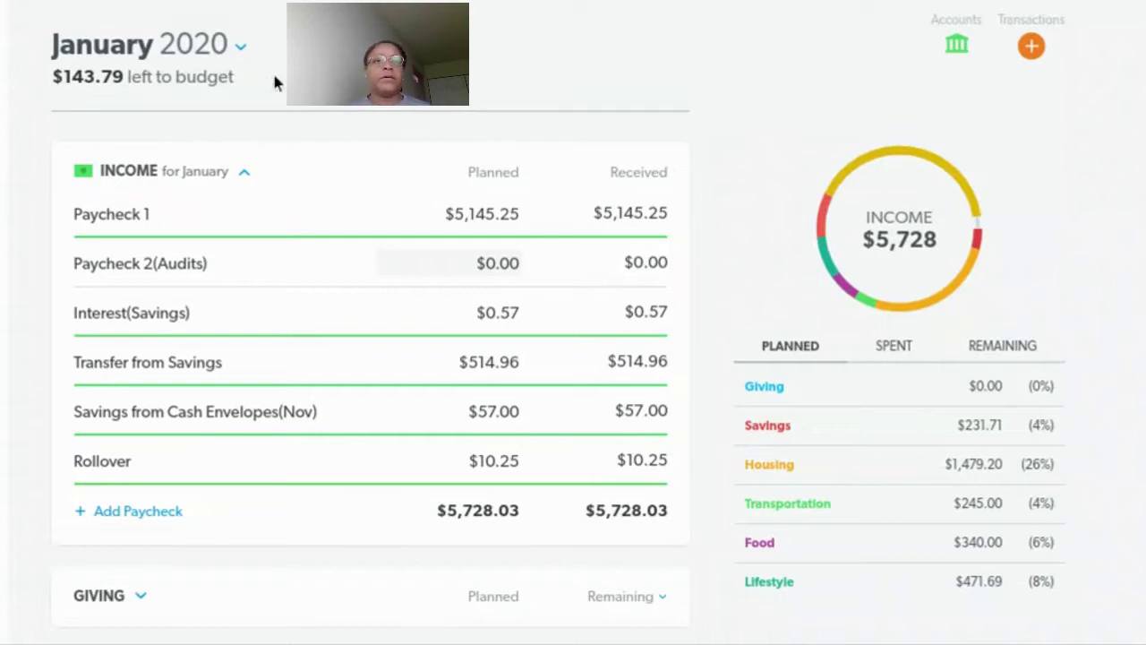
Switch to February 2020 and start its budget as a copy of January's budget
click(226, 56)
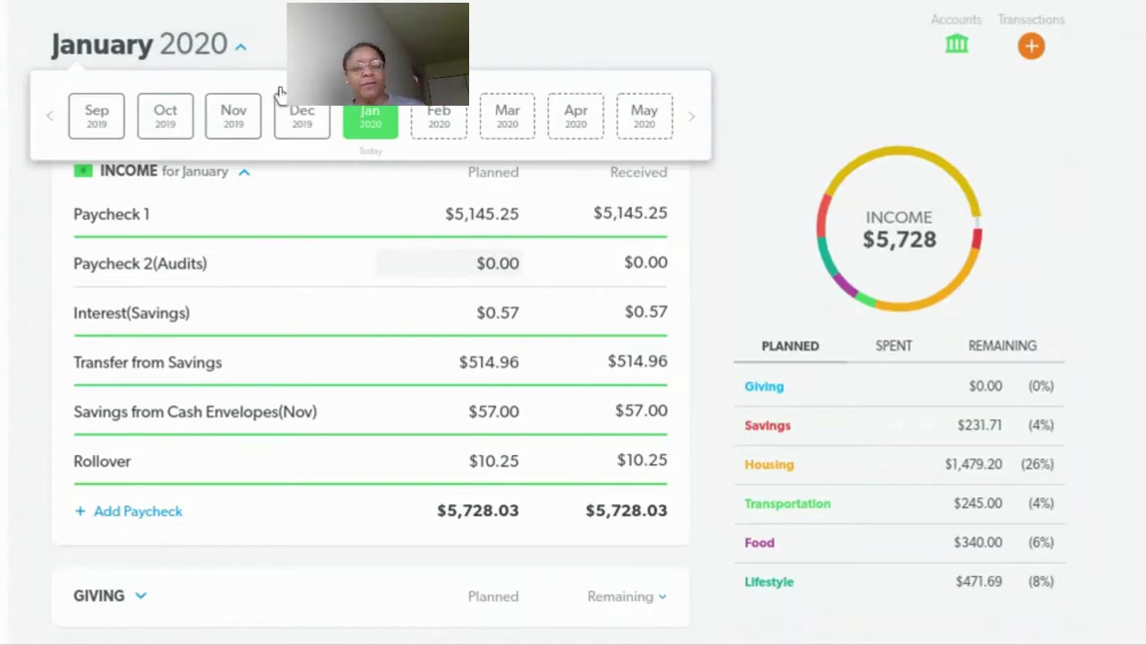
click(440, 135)
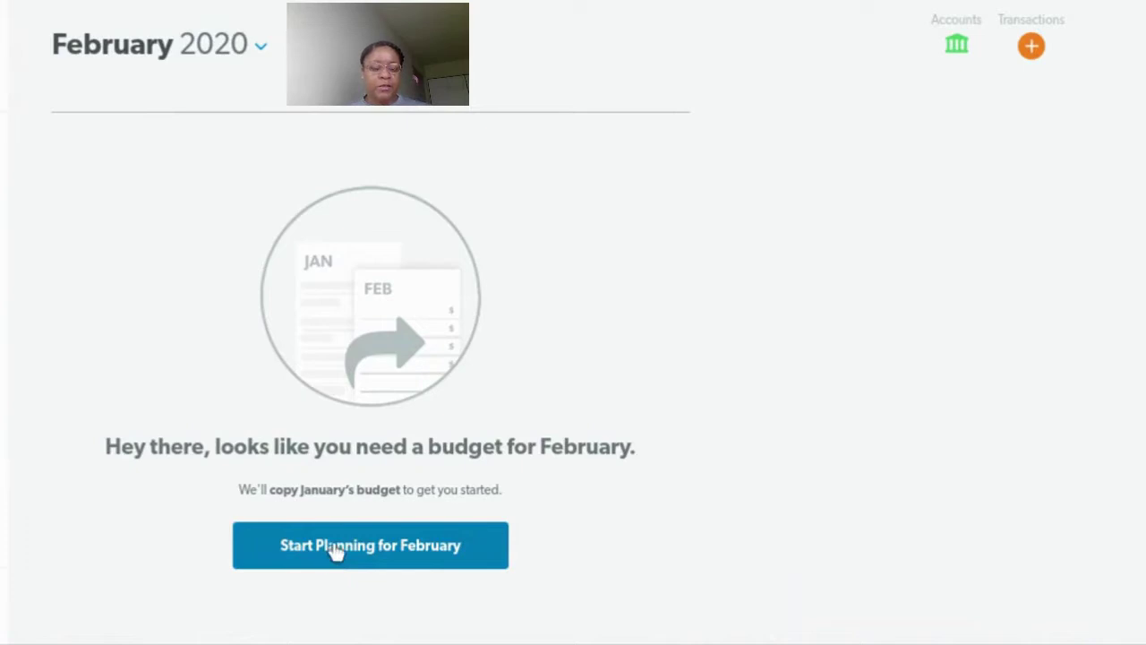
click(383, 562)
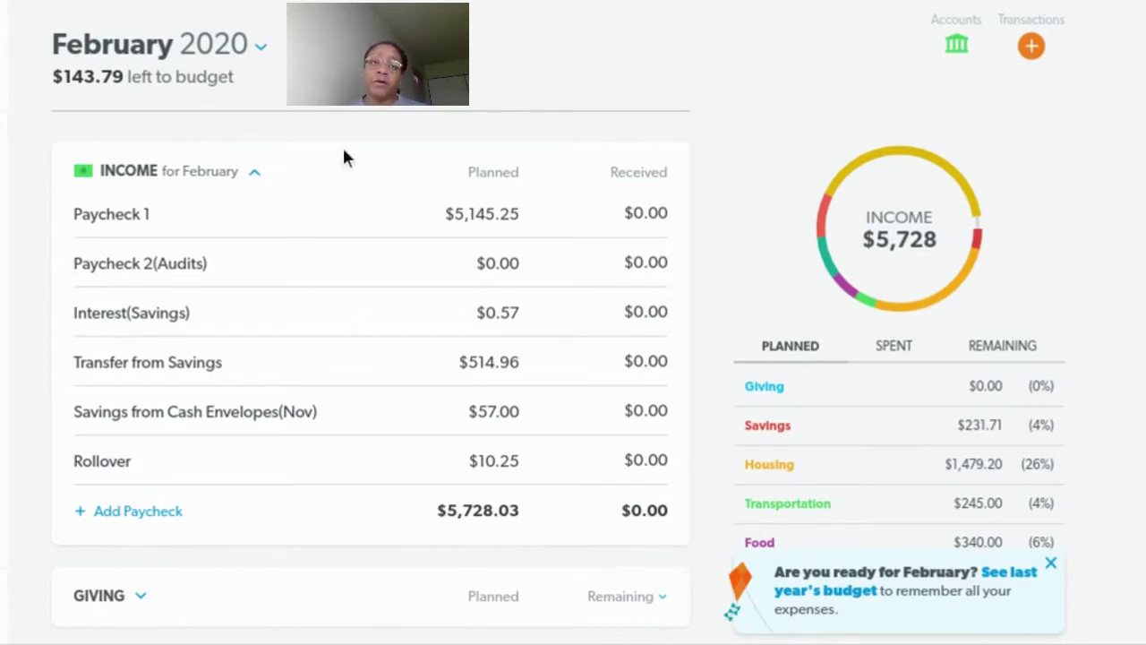
Set the planned income for Paycheck 1 to $5,045.40 and for Paycheck 2(Audits) to $109.50
click(515, 206)
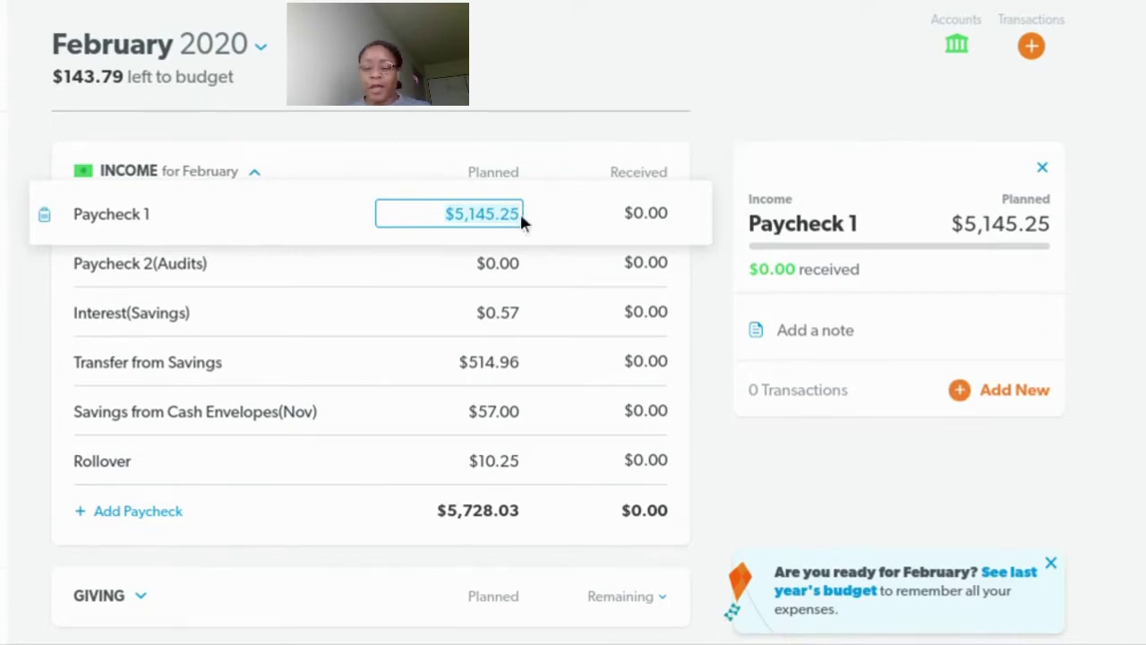
text(5)
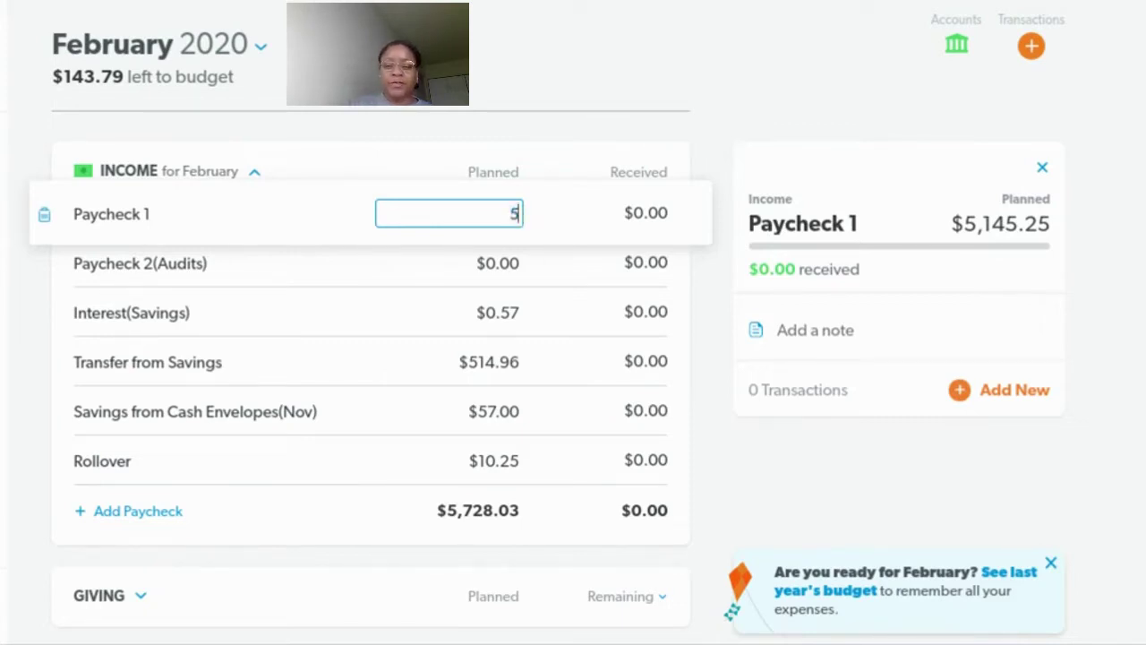
text(045.40)
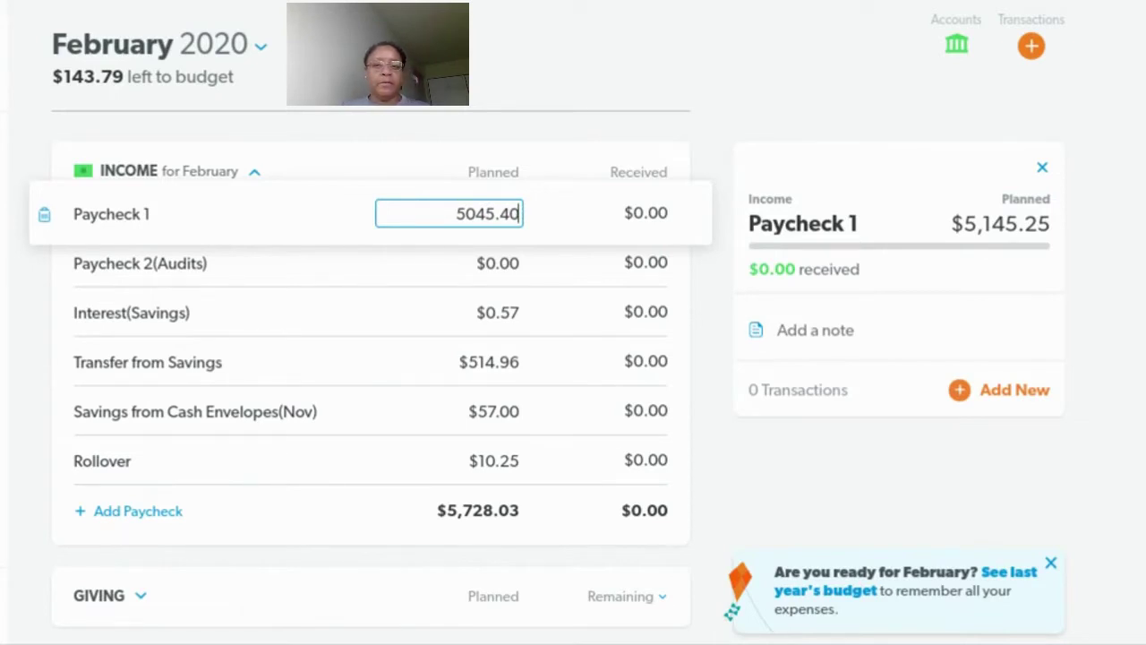
key(Tab)
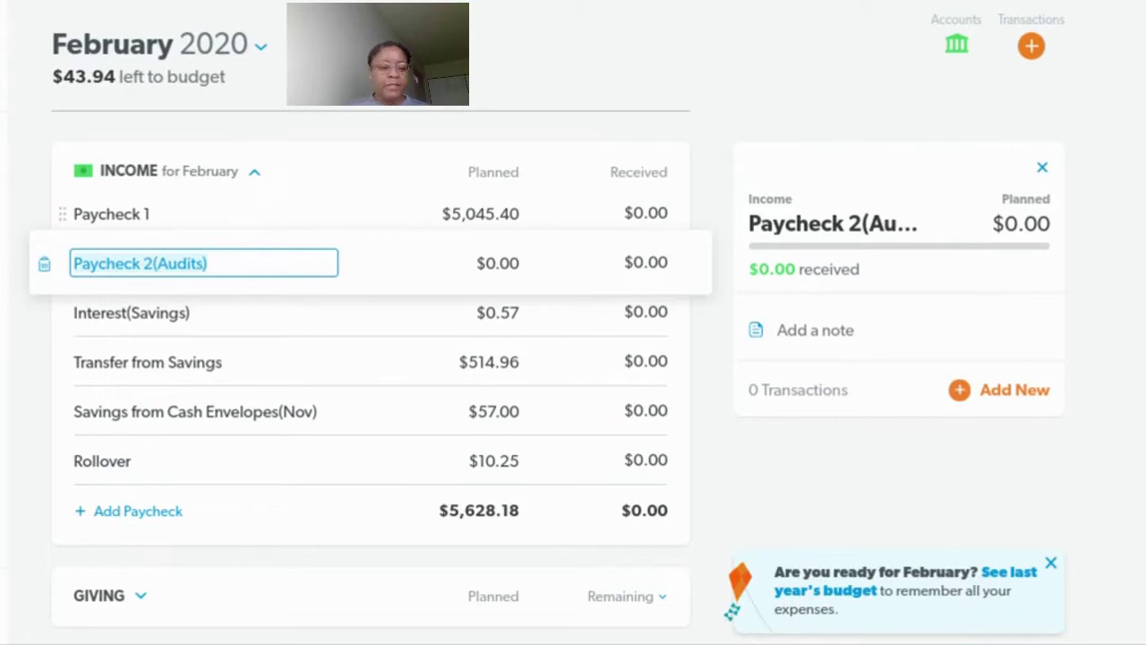
key(Tab)
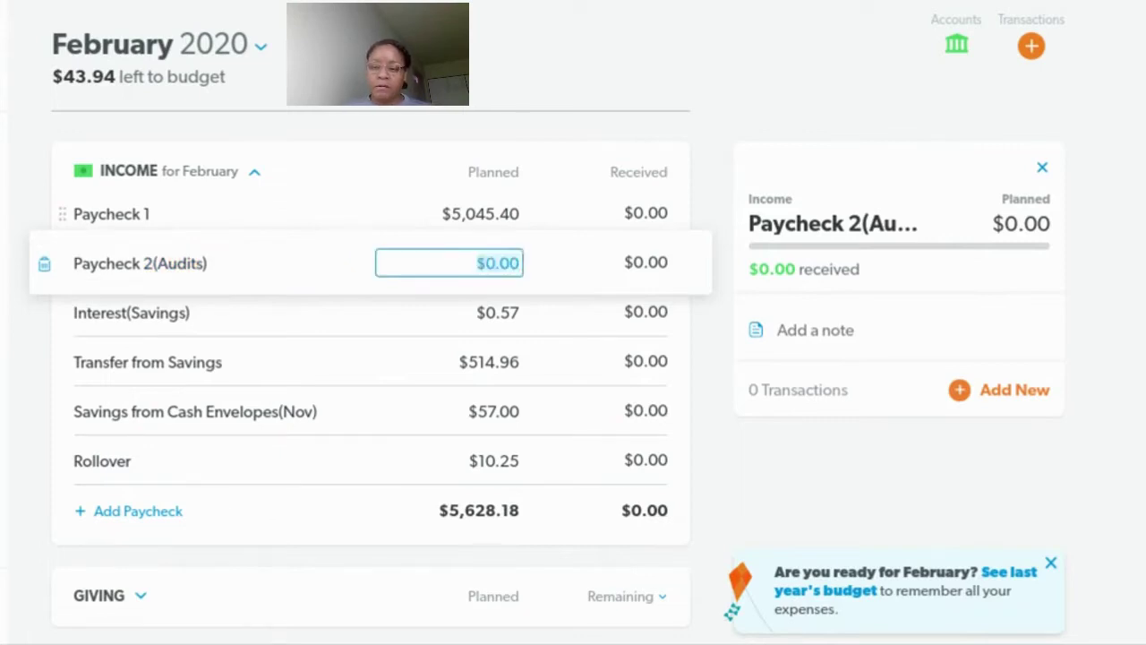
text(109.)
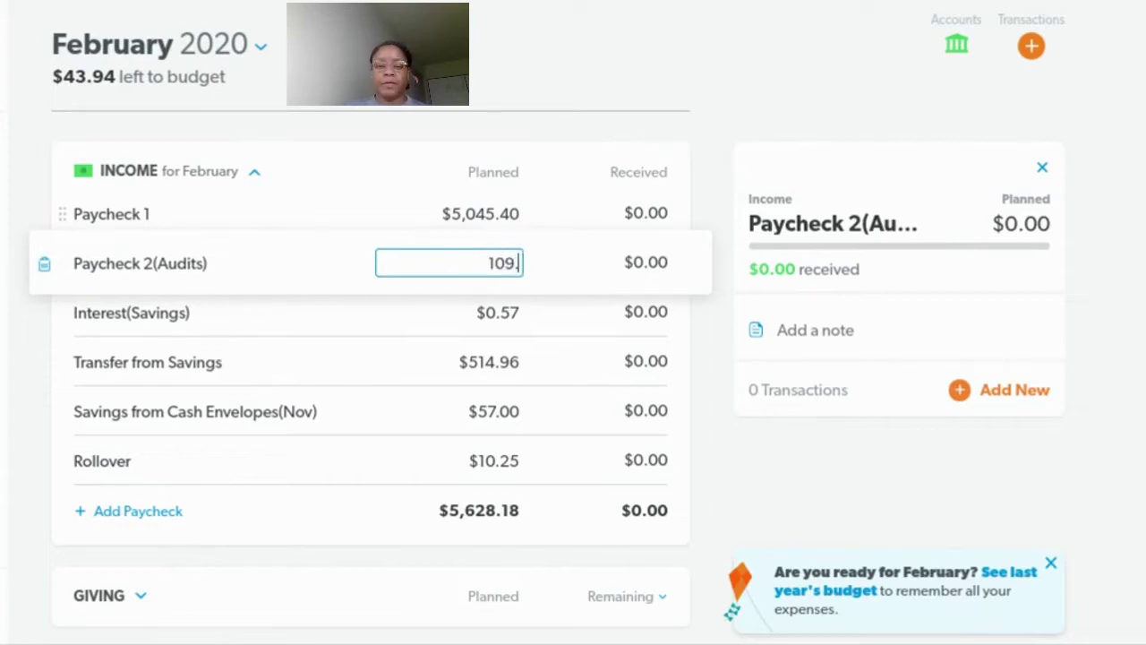
text(50)
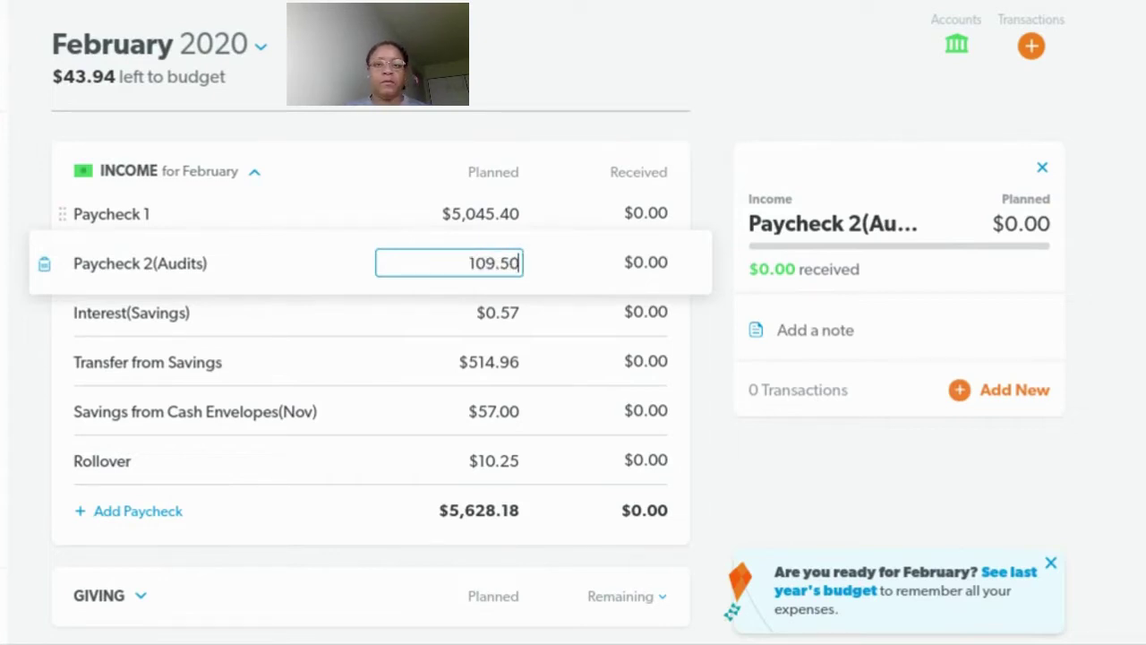
key(Tab)
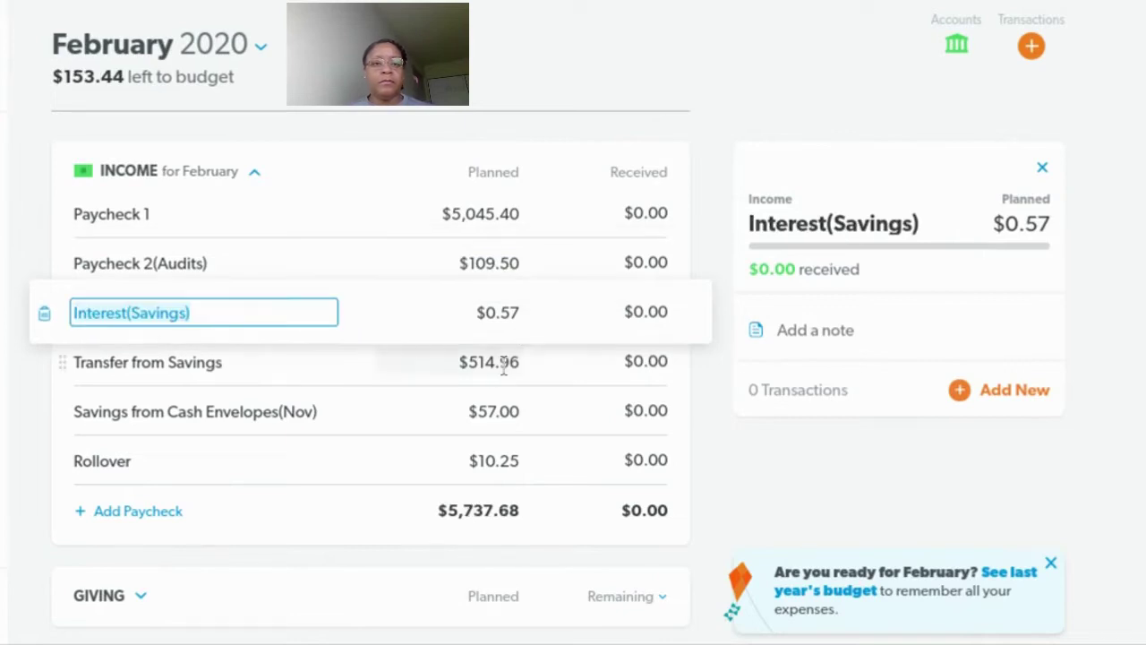
Set the planned Interest(Savings) income to $0.00 and delete the Transfer from Savings income line
click(515, 318)
text(00)
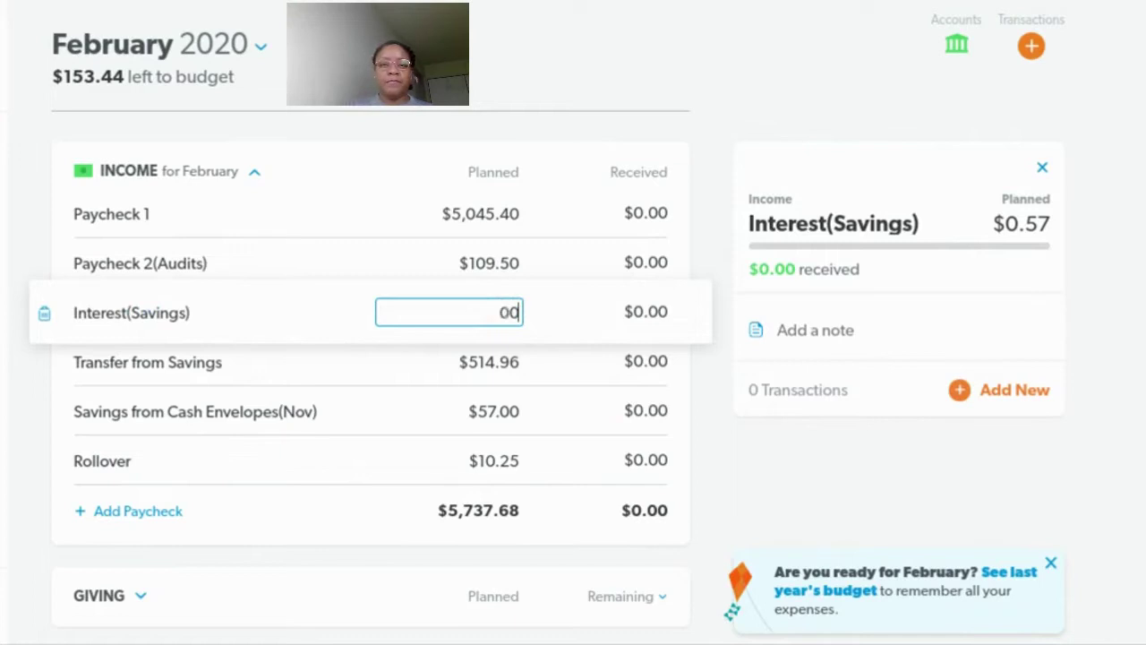
key(BackSpace)
key(BackSpace)
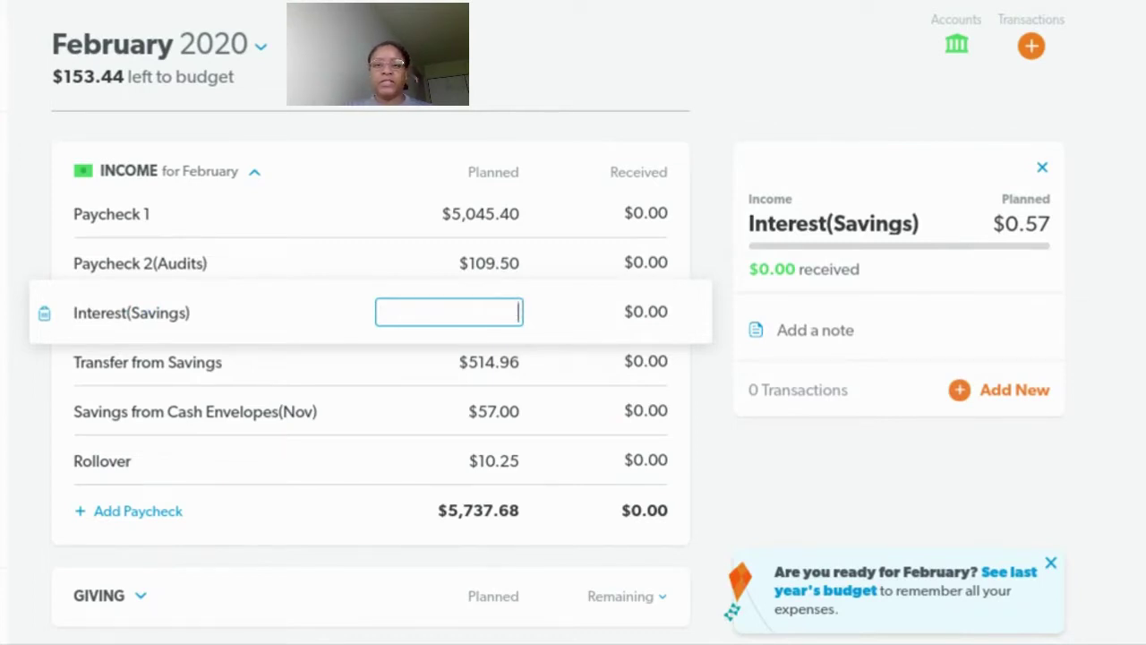
text(.00)
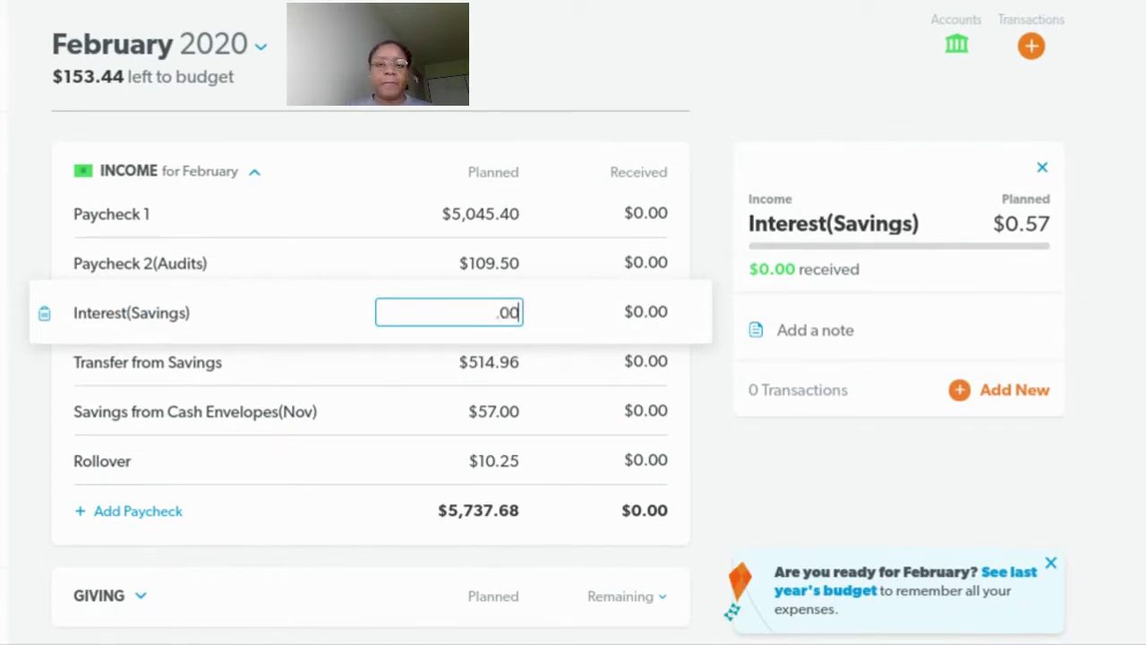
key(Tab)
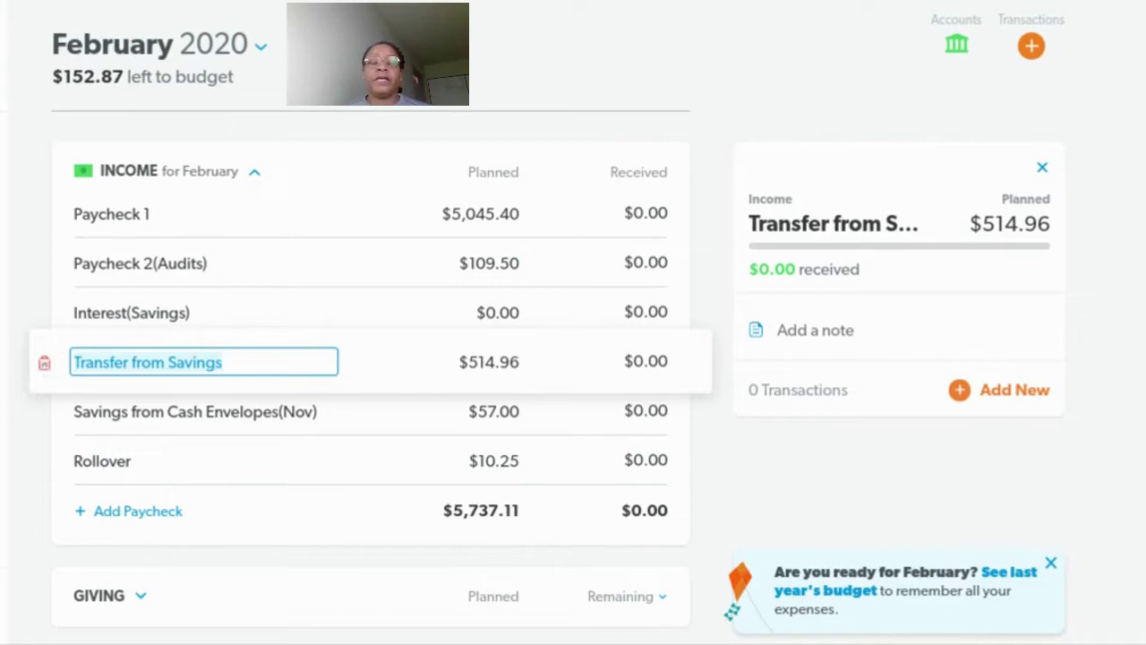
click(44, 362)
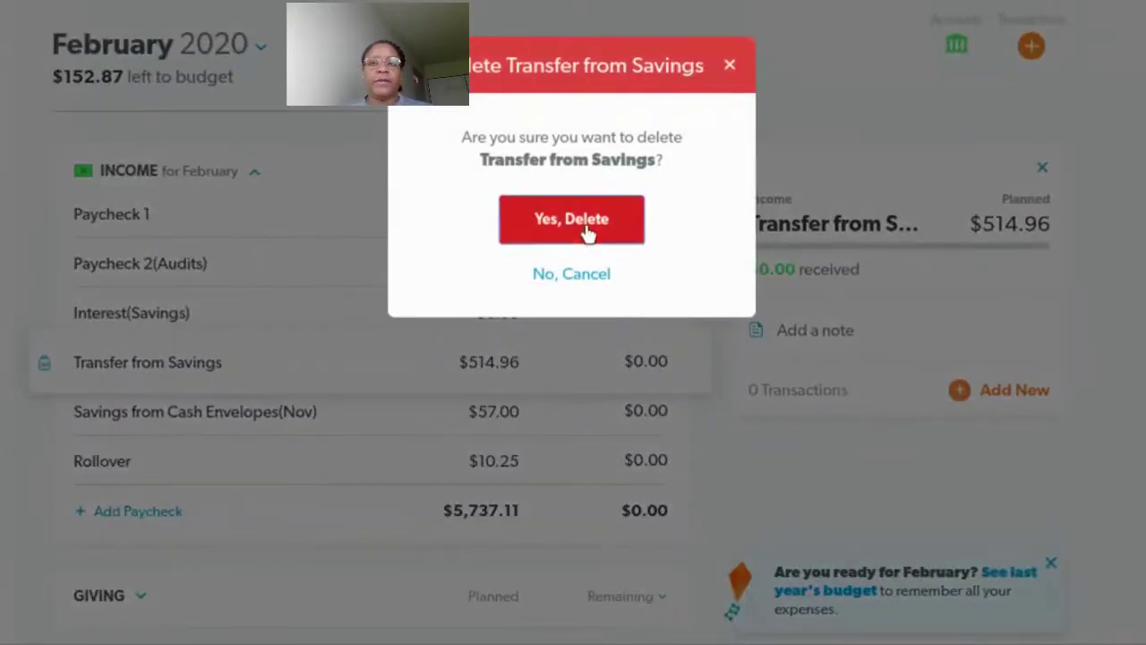
click(586, 231)
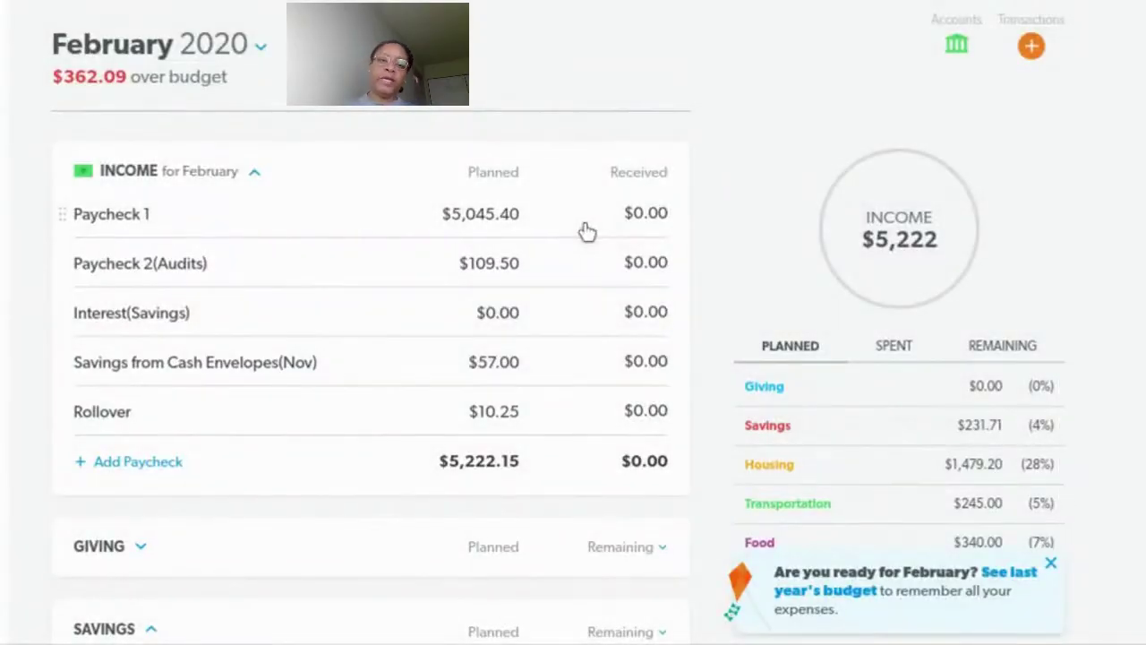
Rename the cash envelope savings income line as Savings from Cash Envelopes(Jan)
click(308, 363)
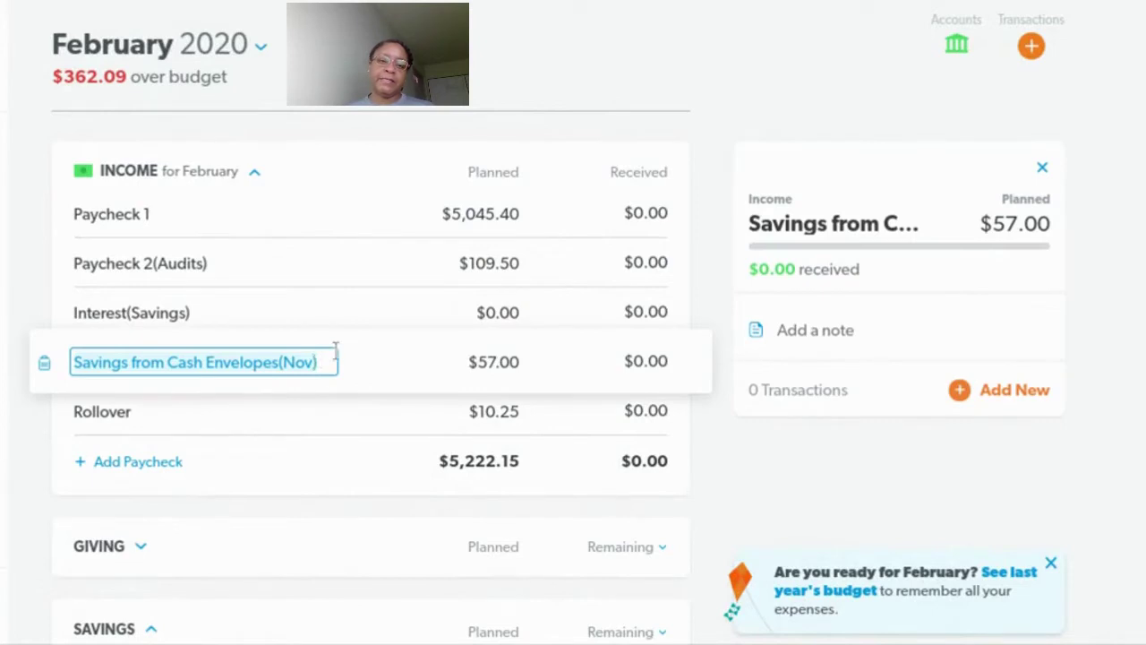
click(318, 358)
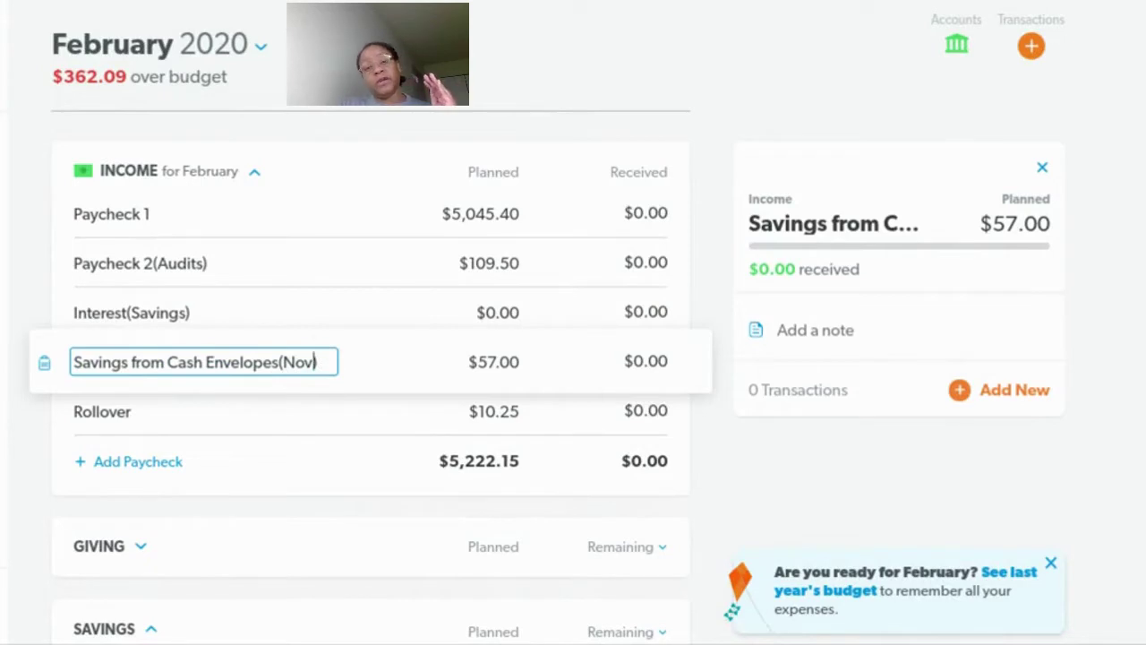
key(BackSpace)
key(BackSpace)
key(BackSpace)
key(BackSpace)
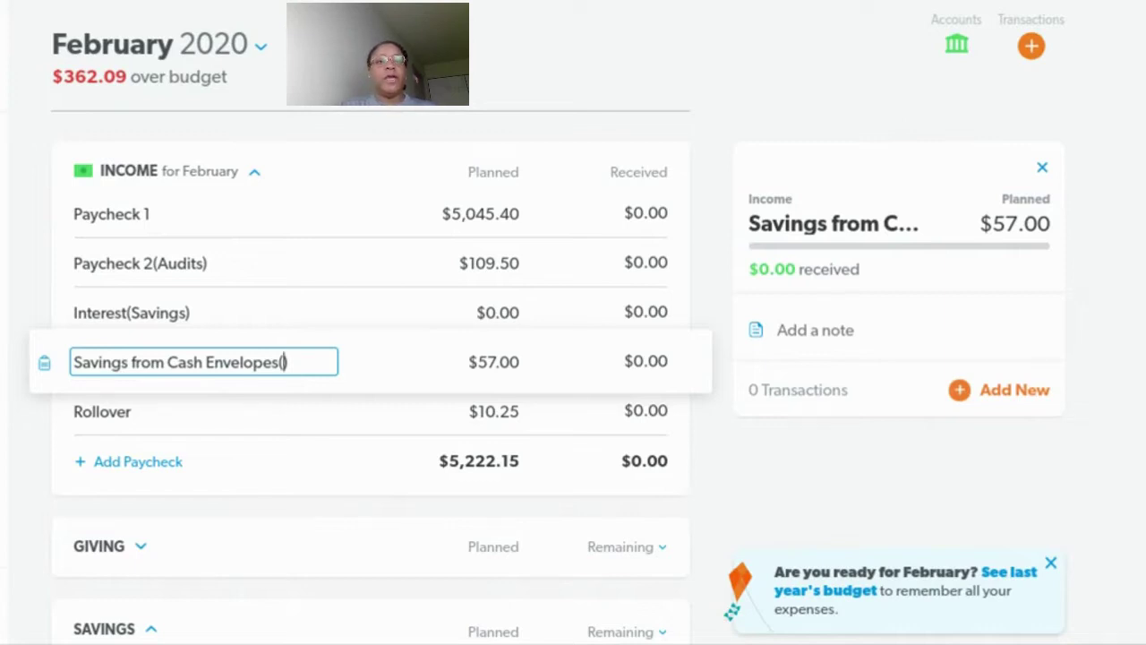
text(Jan)
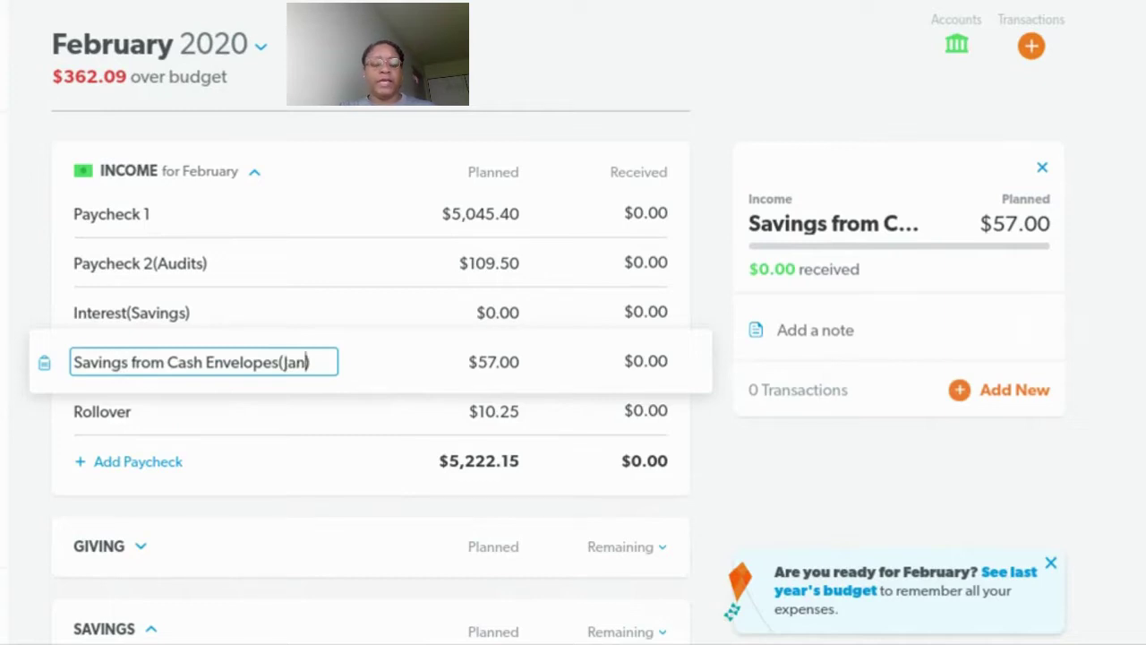
Set the planned amount for Savings from Cash Envelopes(Jan) to $50.00 and delete the Rollover income line
click(513, 360)
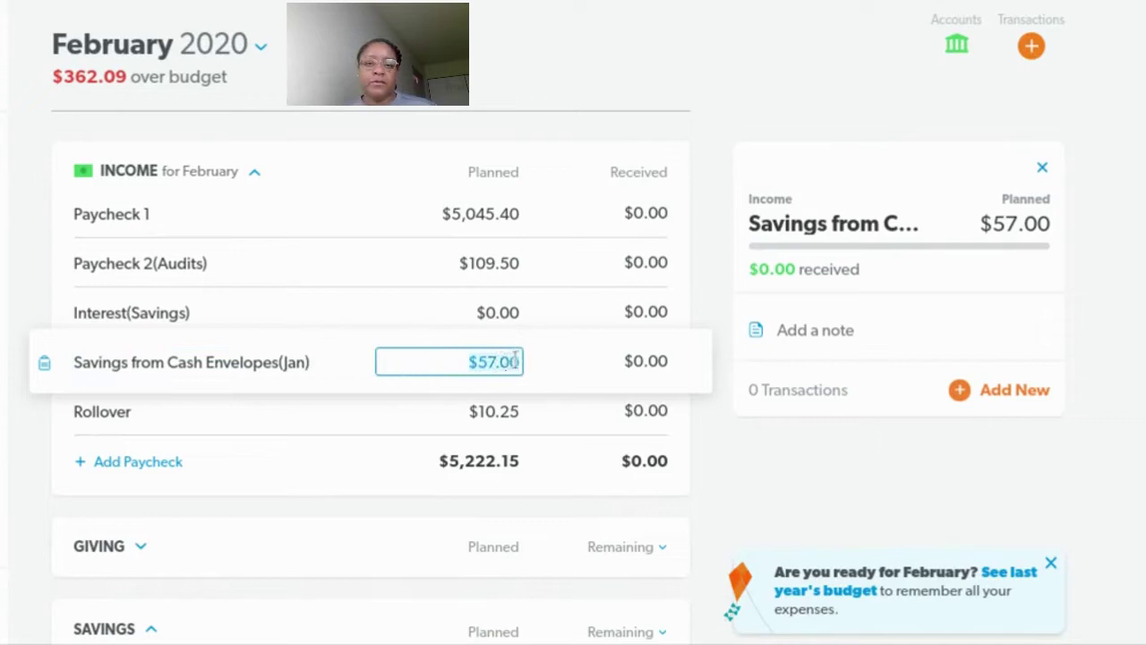
text(50.00)
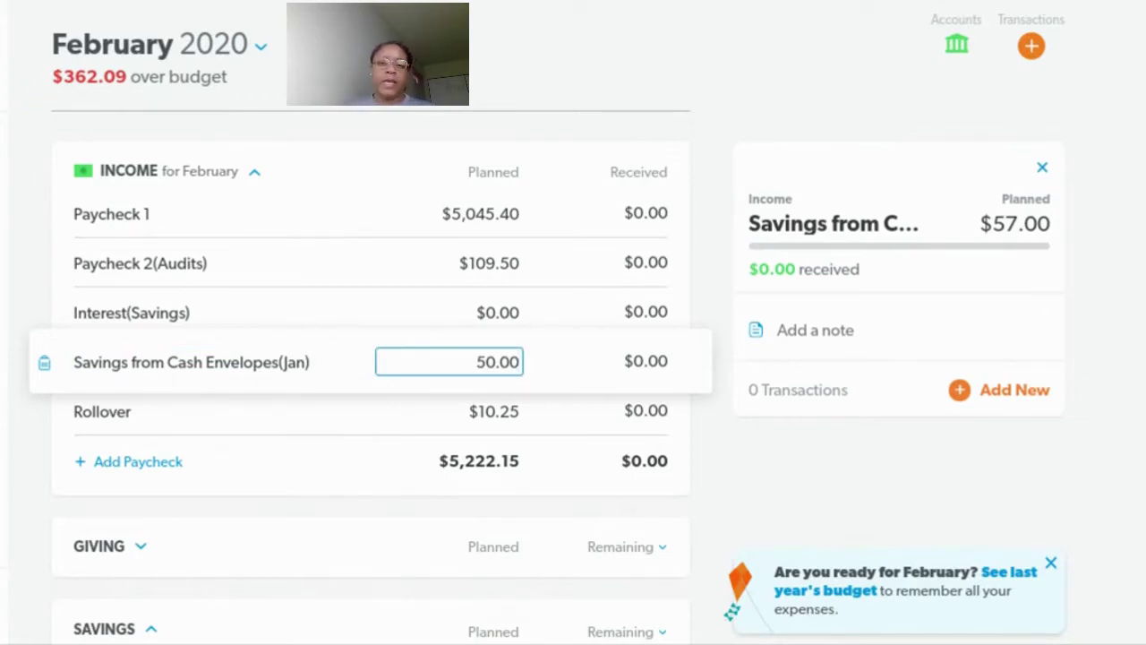
key(Tab)
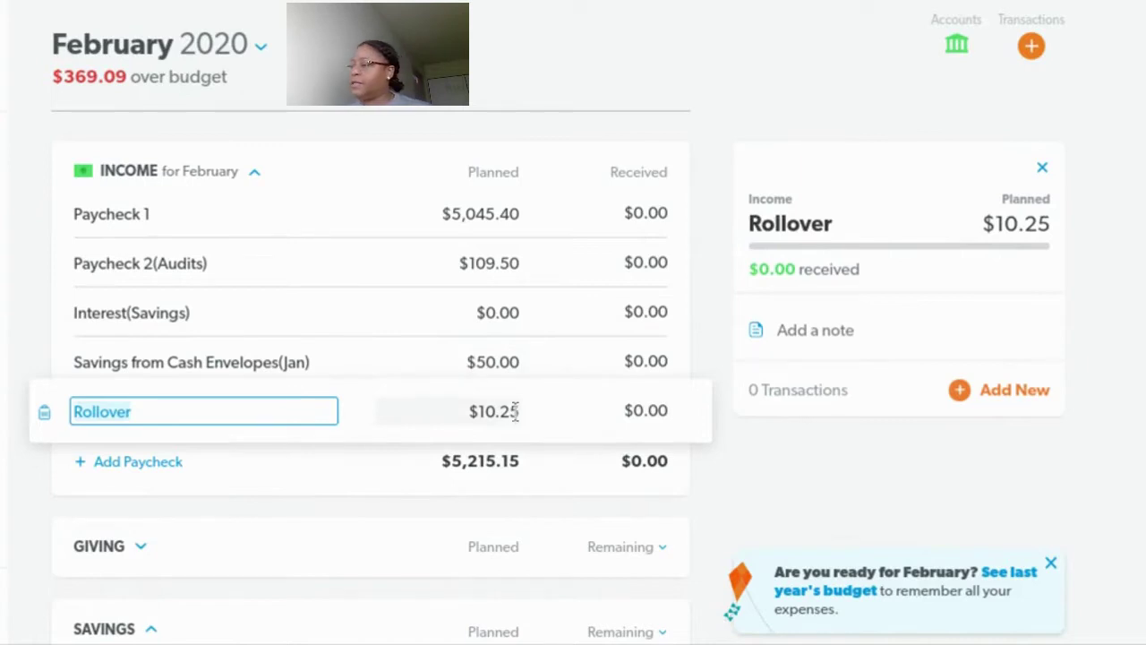
click(42, 416)
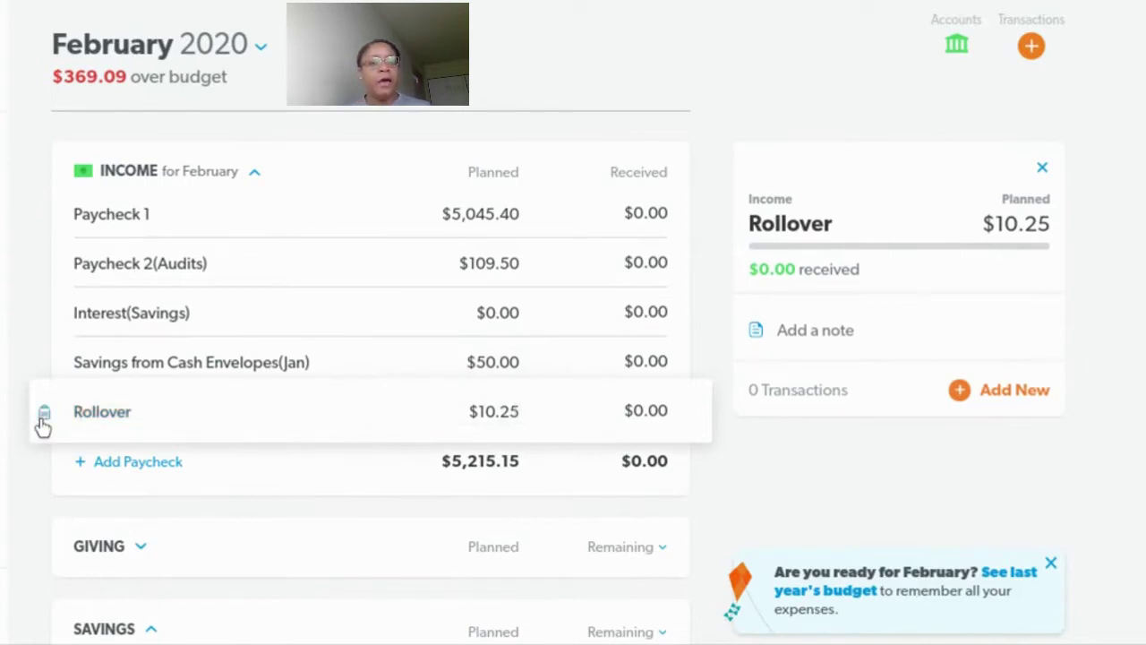
click(42, 423)
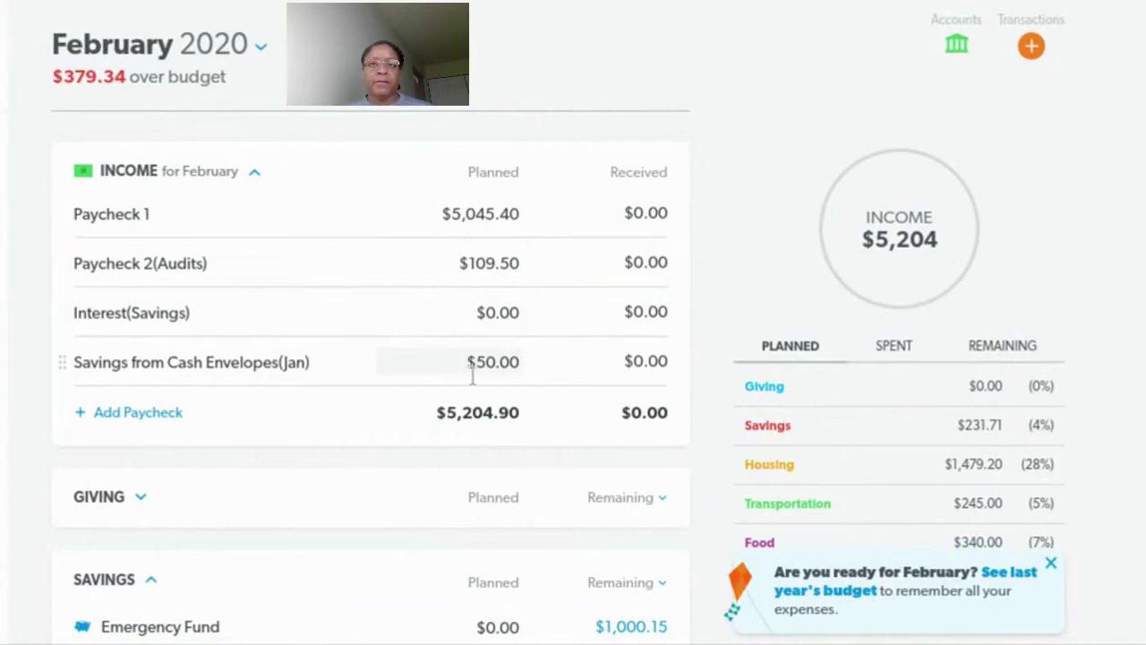
Set the planned amount for Cushion in the Savings group to $0.00
scroll(471, 376, down, 3)
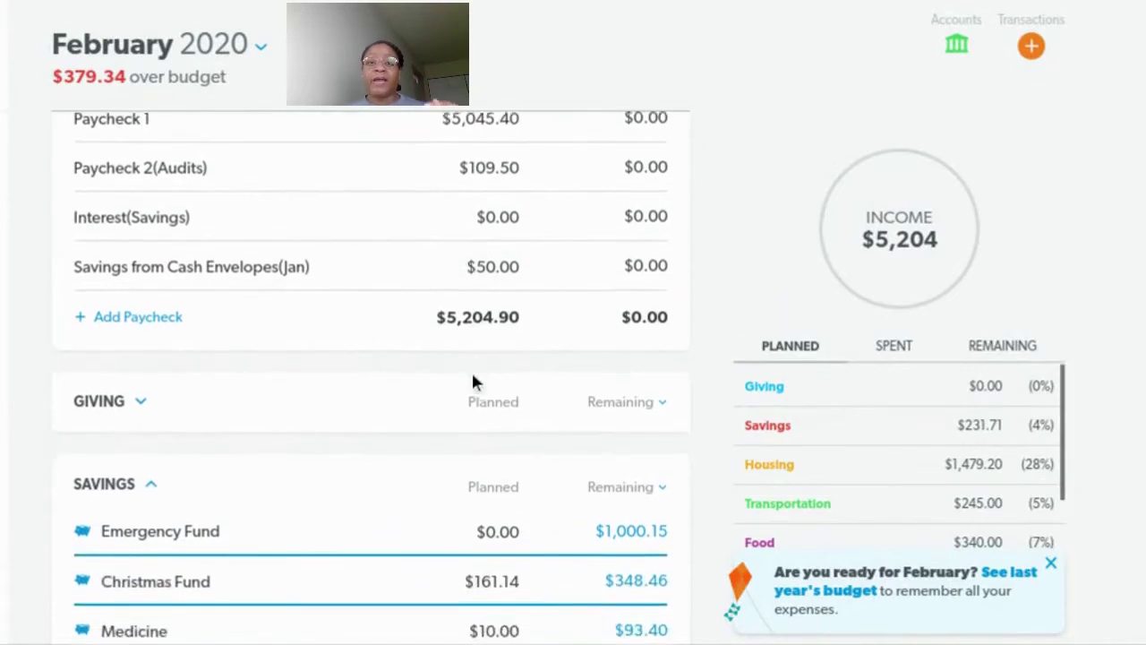
scroll(472, 381, down, 3)
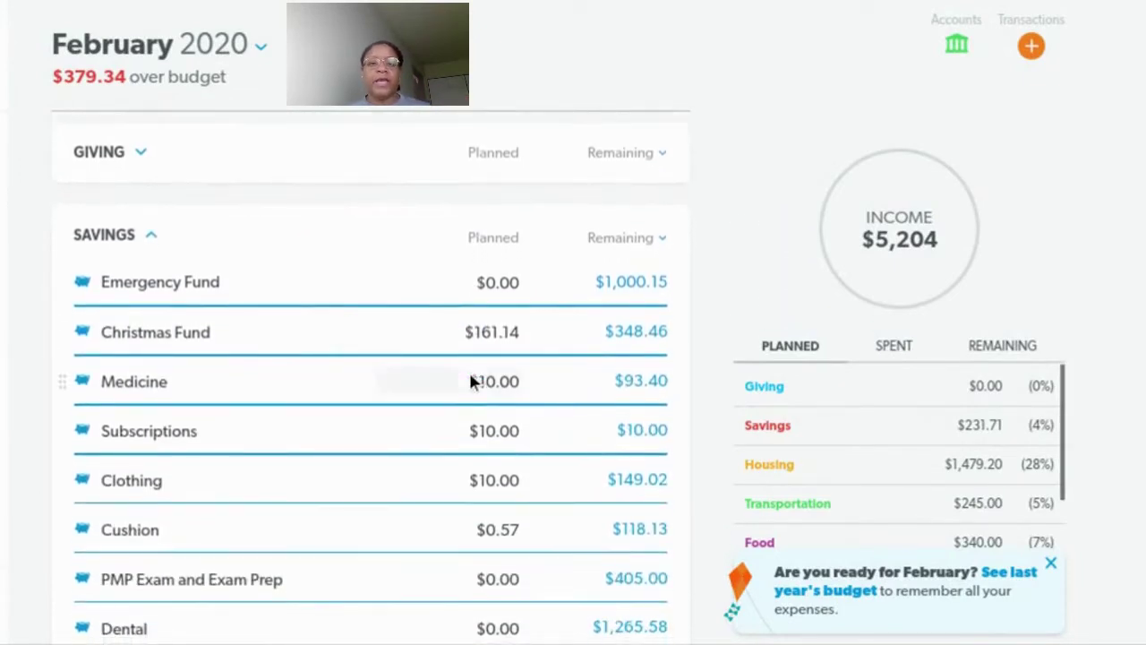
click(523, 475)
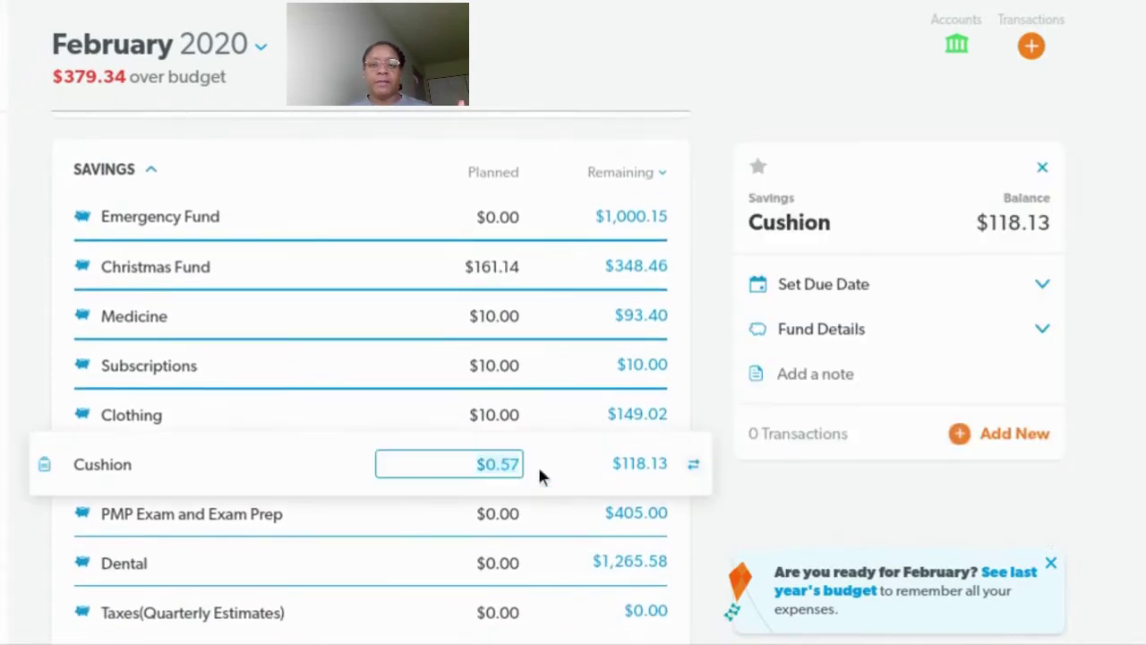
key(BackSpace)
key(BackSpace)
key(BackSpace)
key(BackSpace)
key(BackSpace)
text(.00)
key(Return)
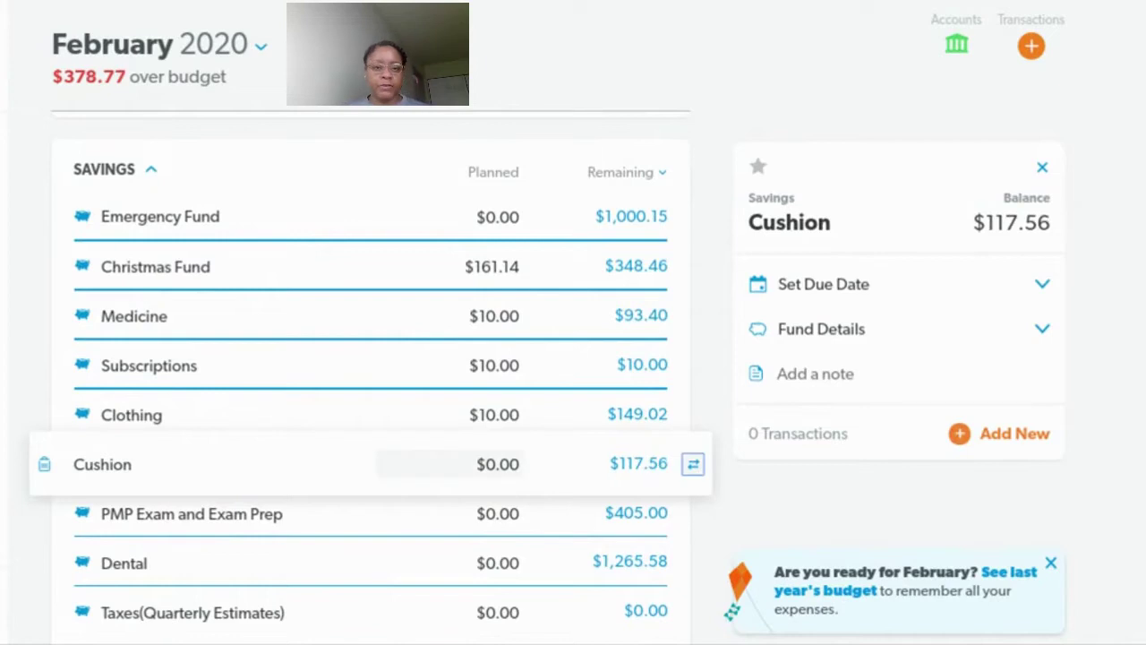
Set the planned amount for Taxes(Quarterly Estimates) in the Savings group to $27.38
scroll(222, 377, down, 3)
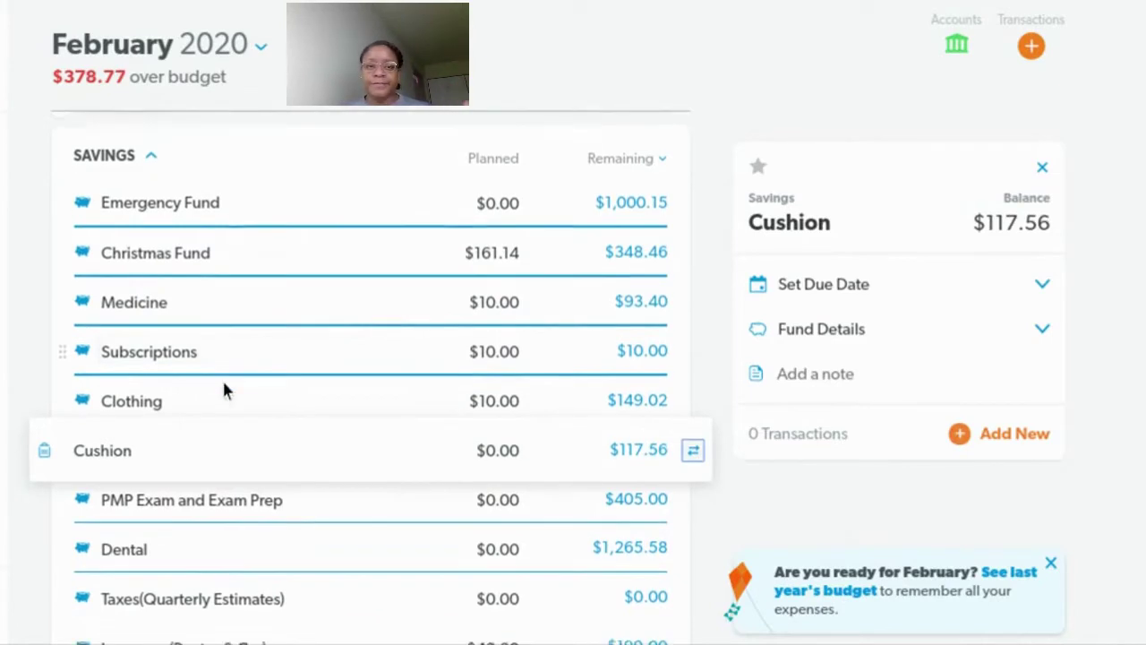
scroll(224, 381, down, 1)
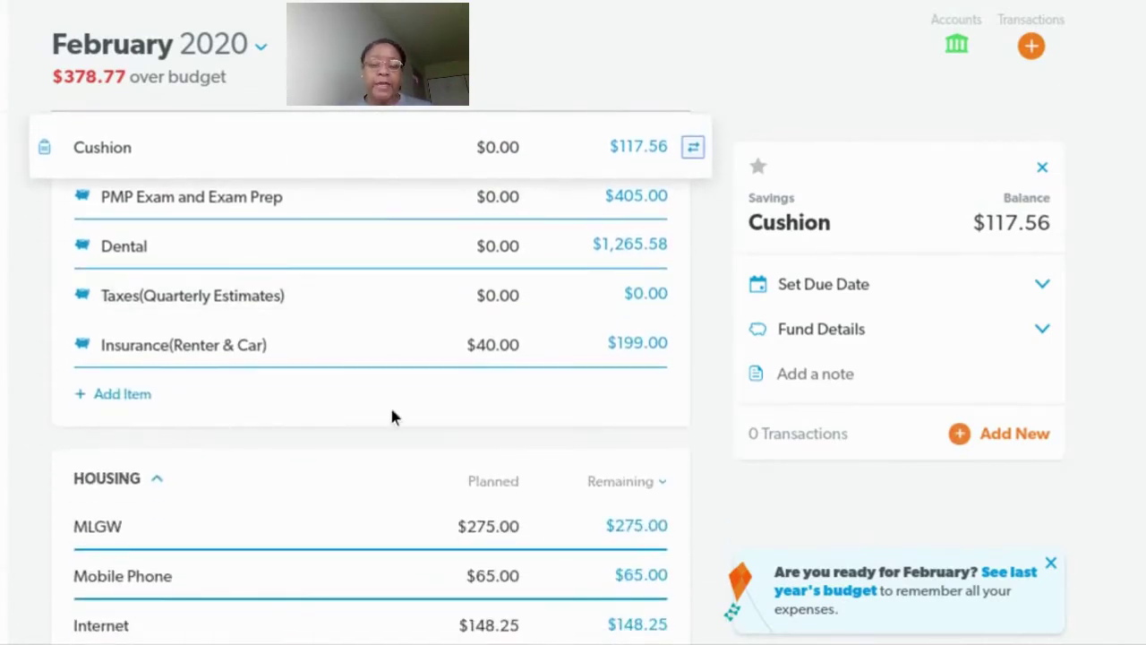
scroll(392, 419, up, 3)
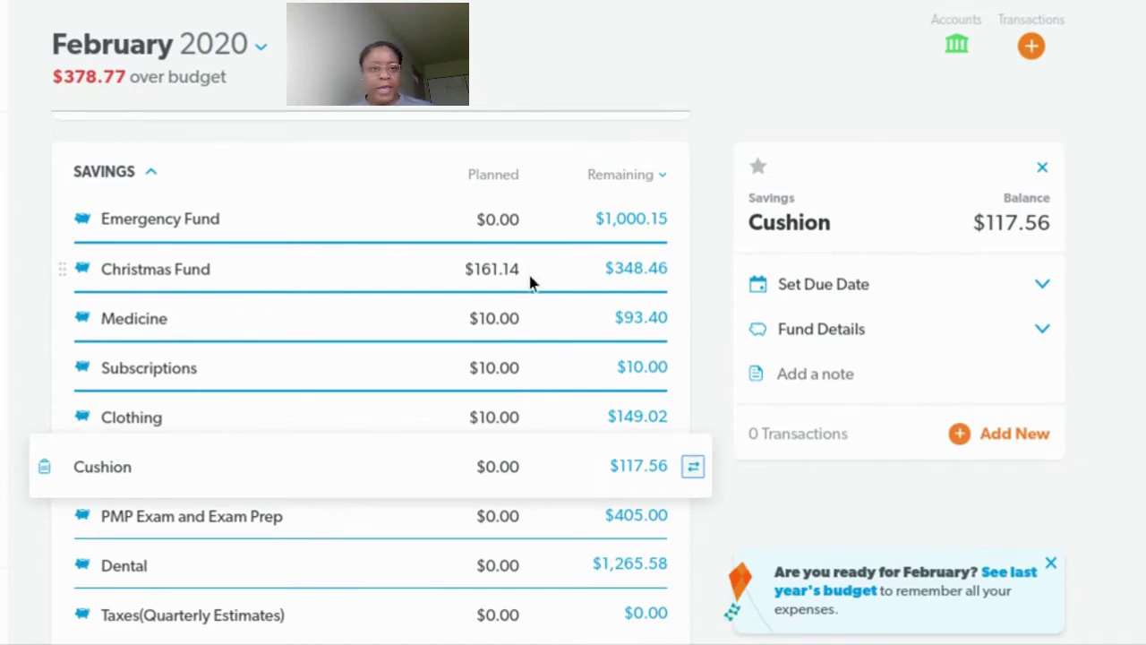
scroll(526, 285, down, 3)
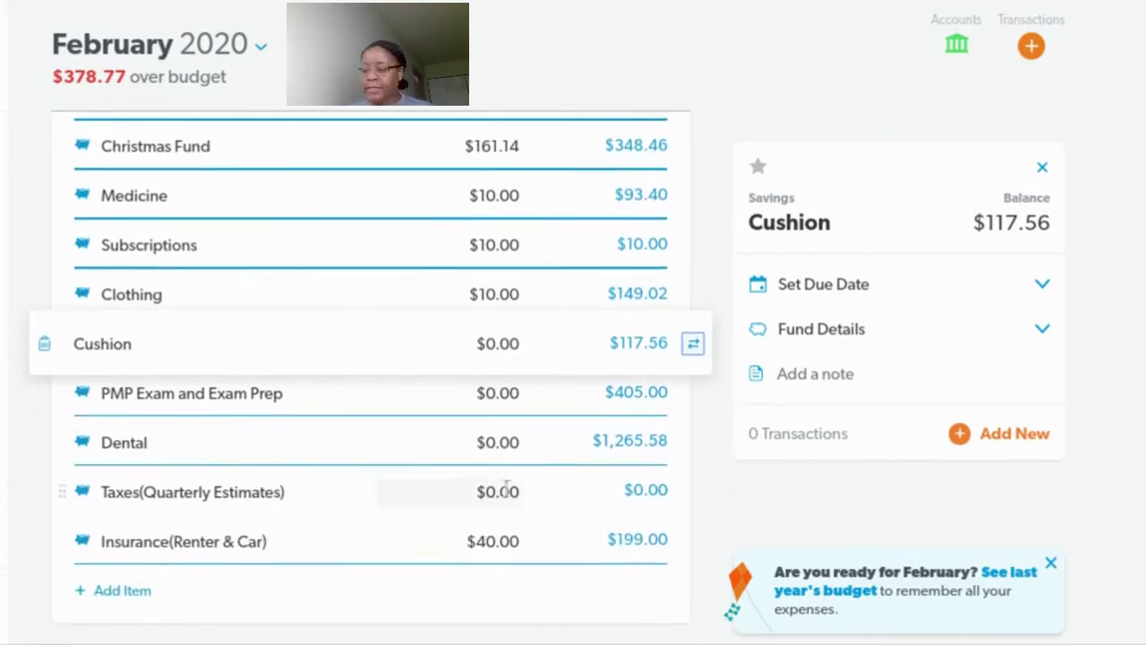
click(507, 489)
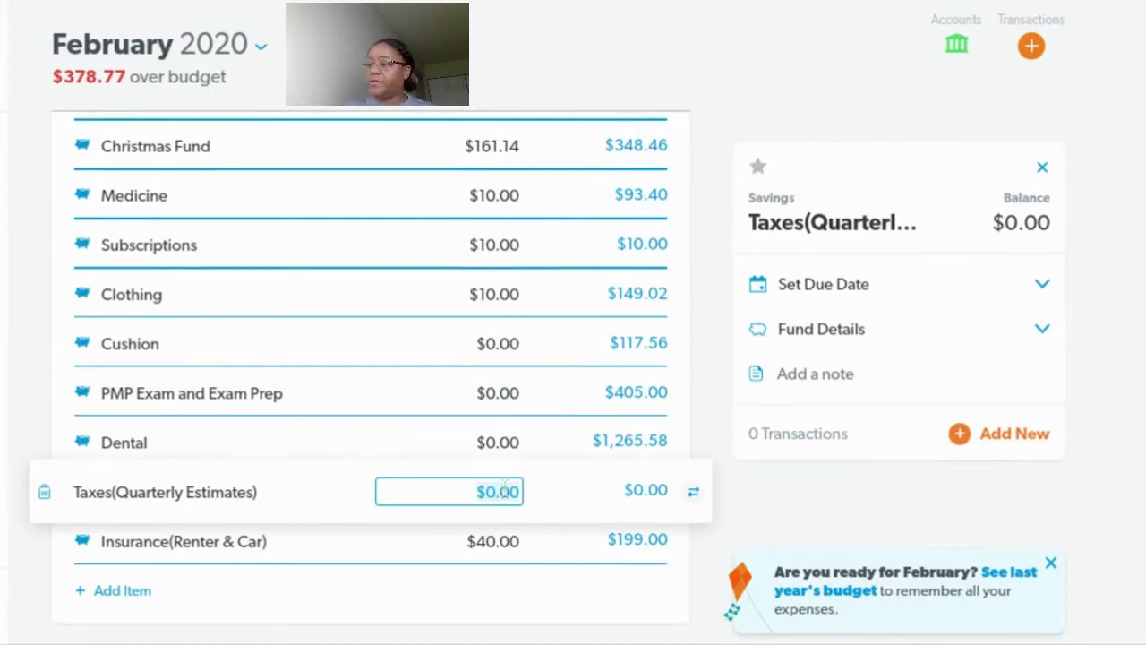
text(27)
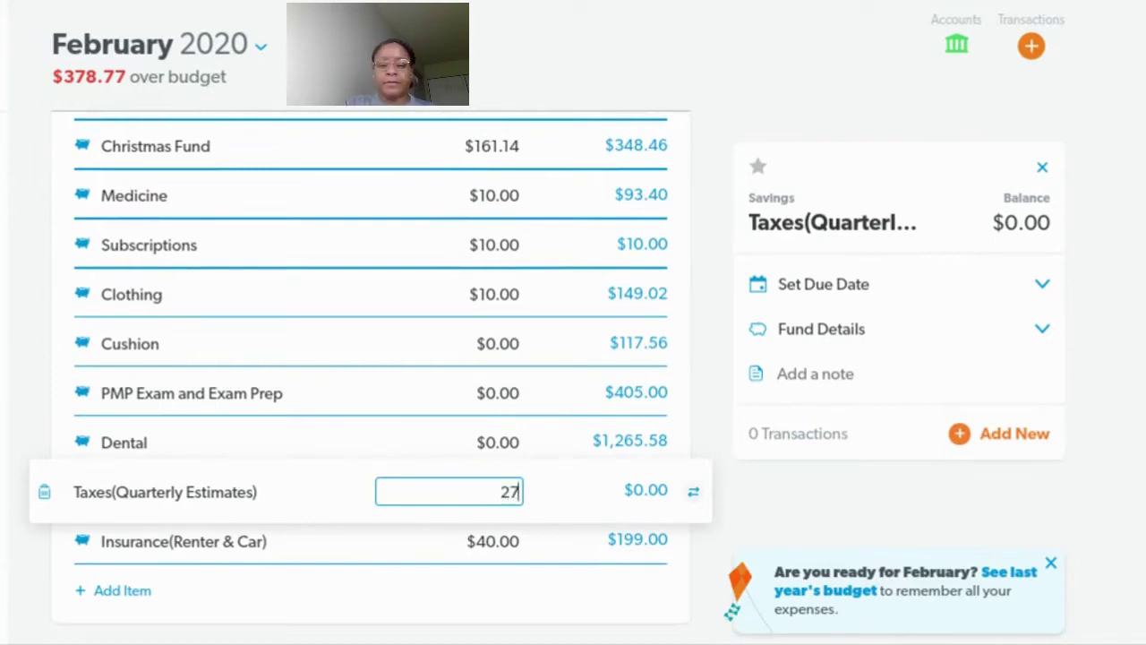
text(.38)
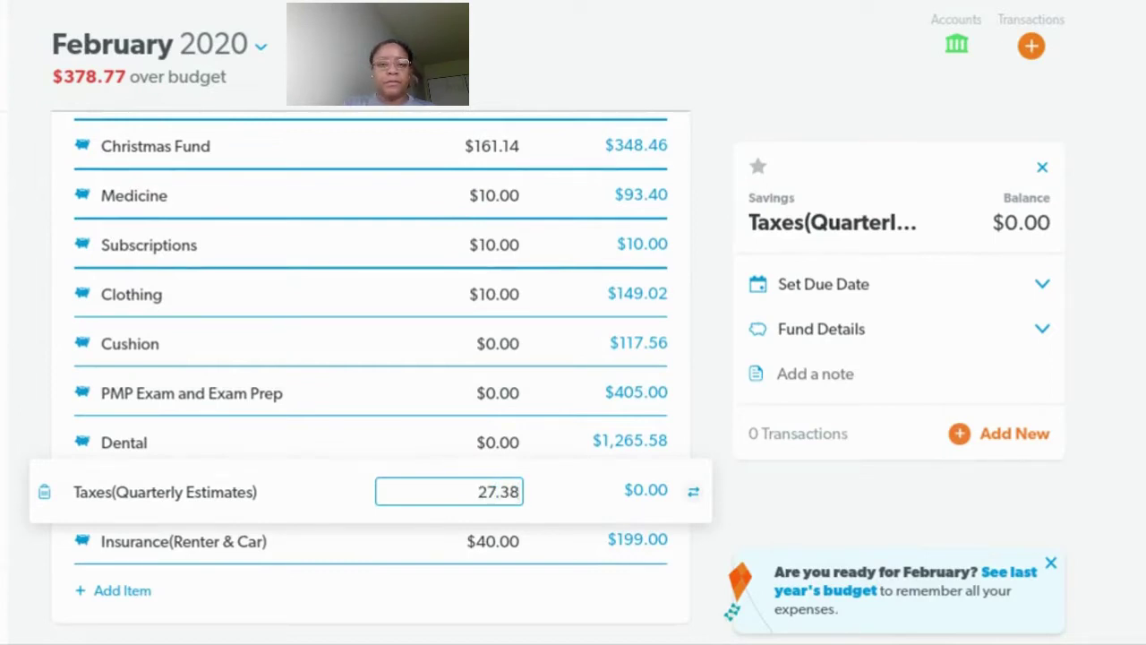
key(Return)
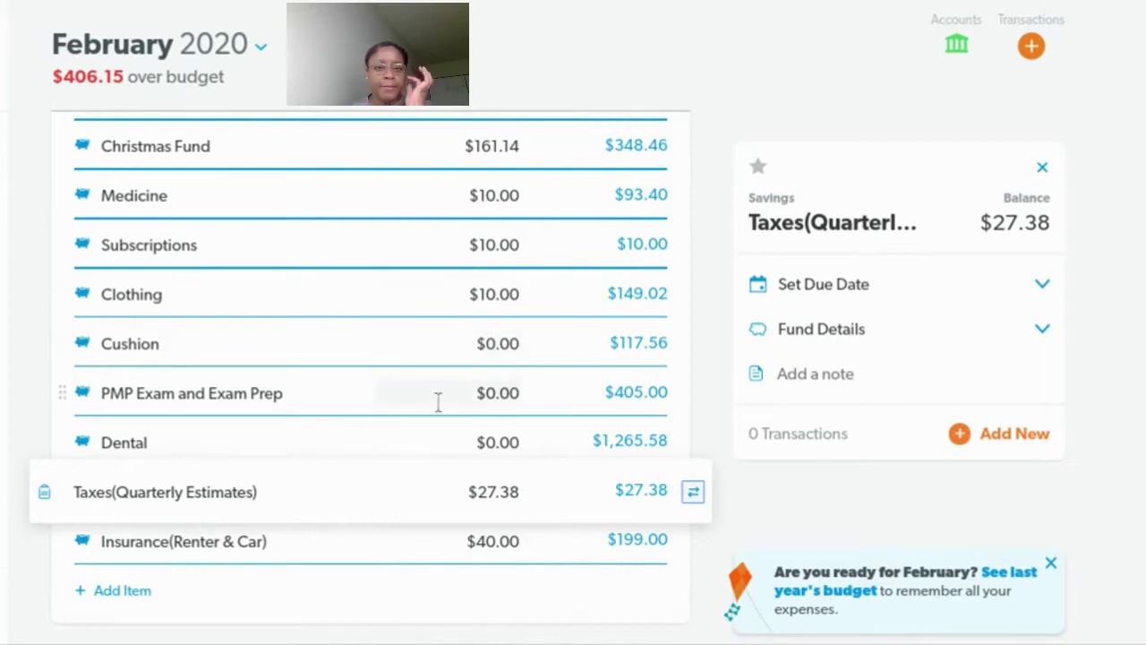
Set the planned amount for Internet in the Housing group to $145.00
scroll(438, 400, down, 3)
scroll(440, 400, down, 2)
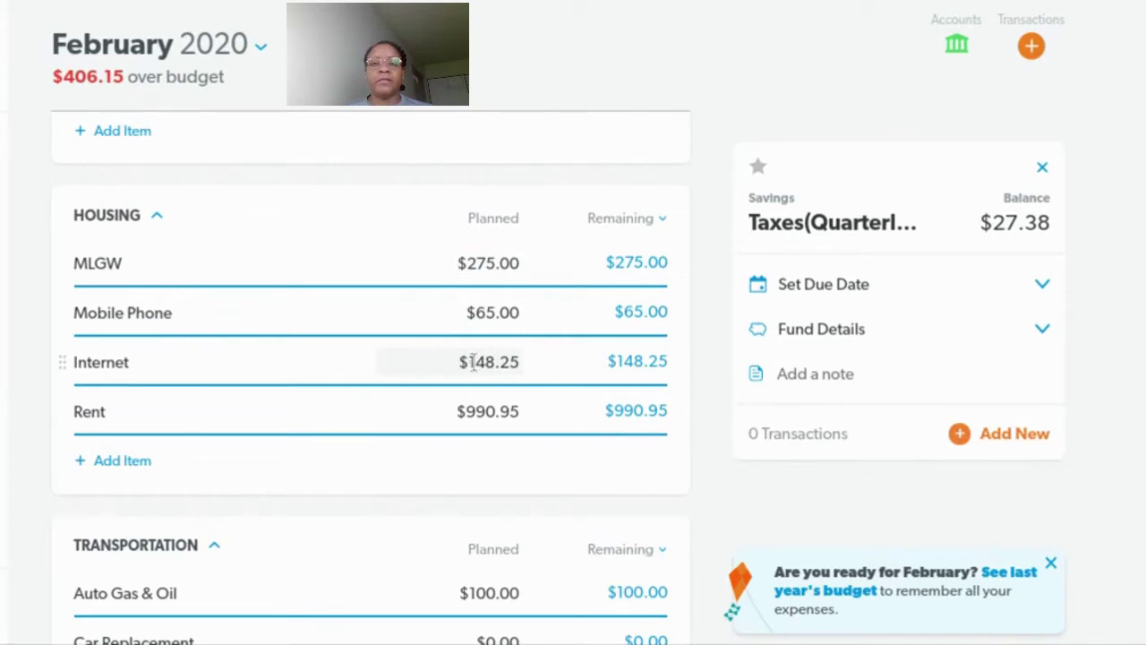
click(522, 361)
key(Return)
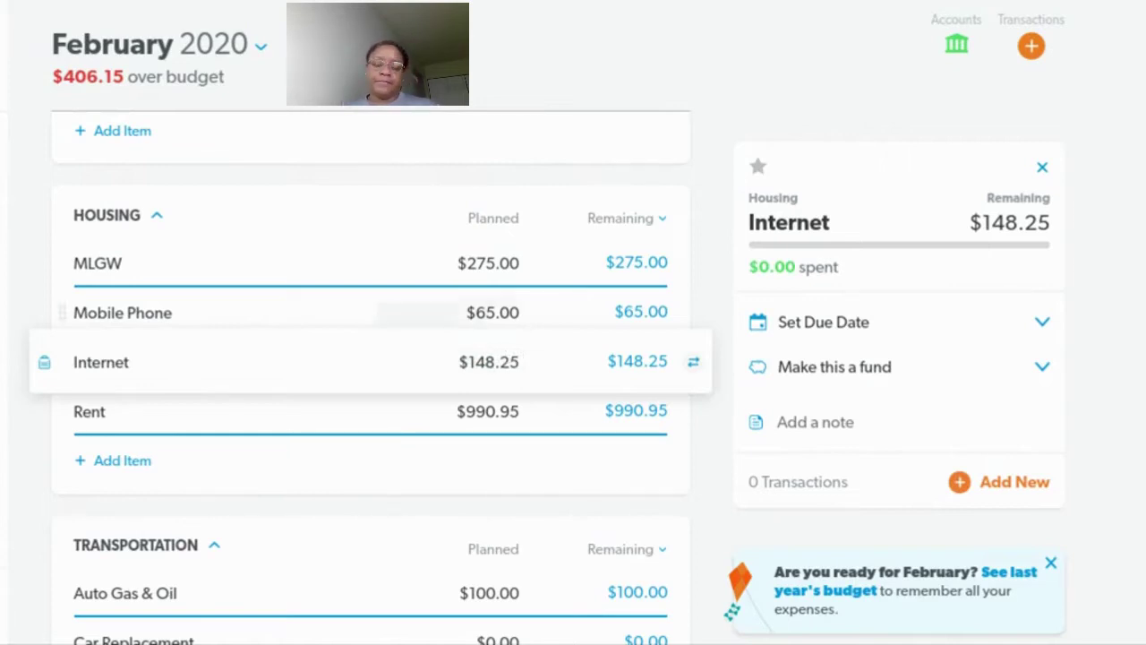
click(515, 354)
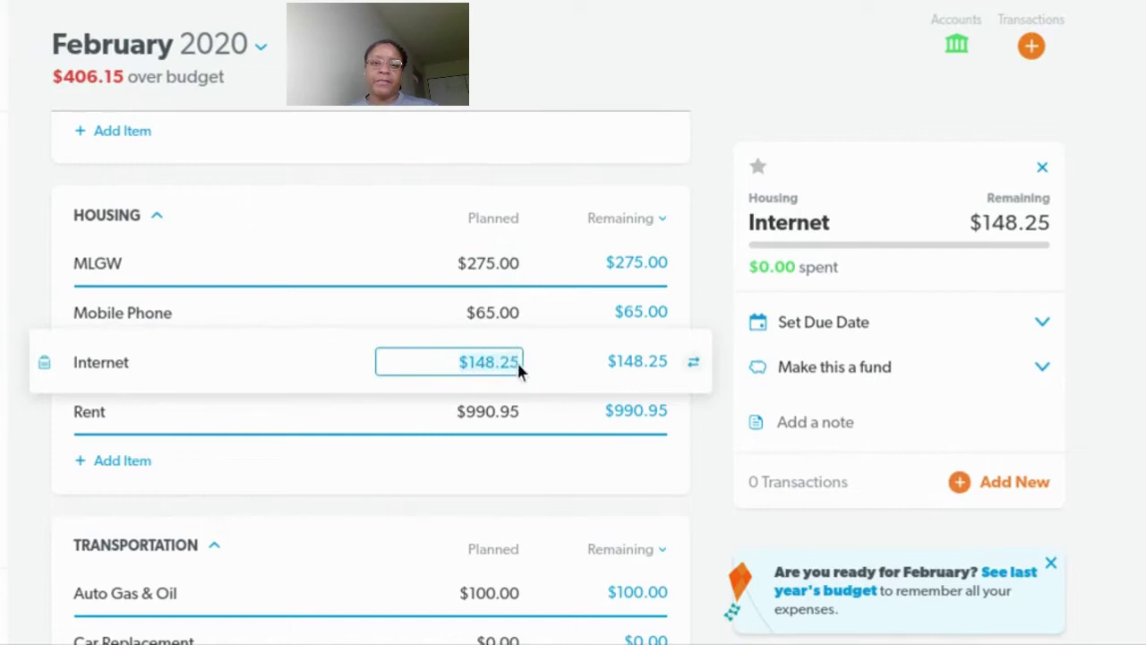
text(145)
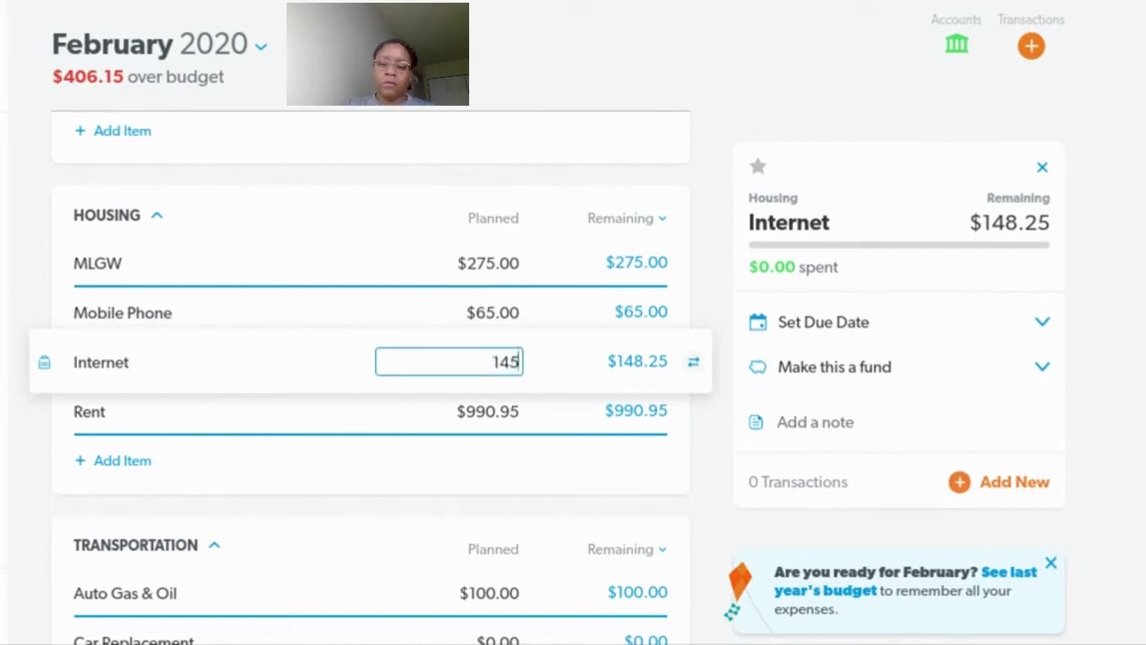
text(.00)
key(Return)
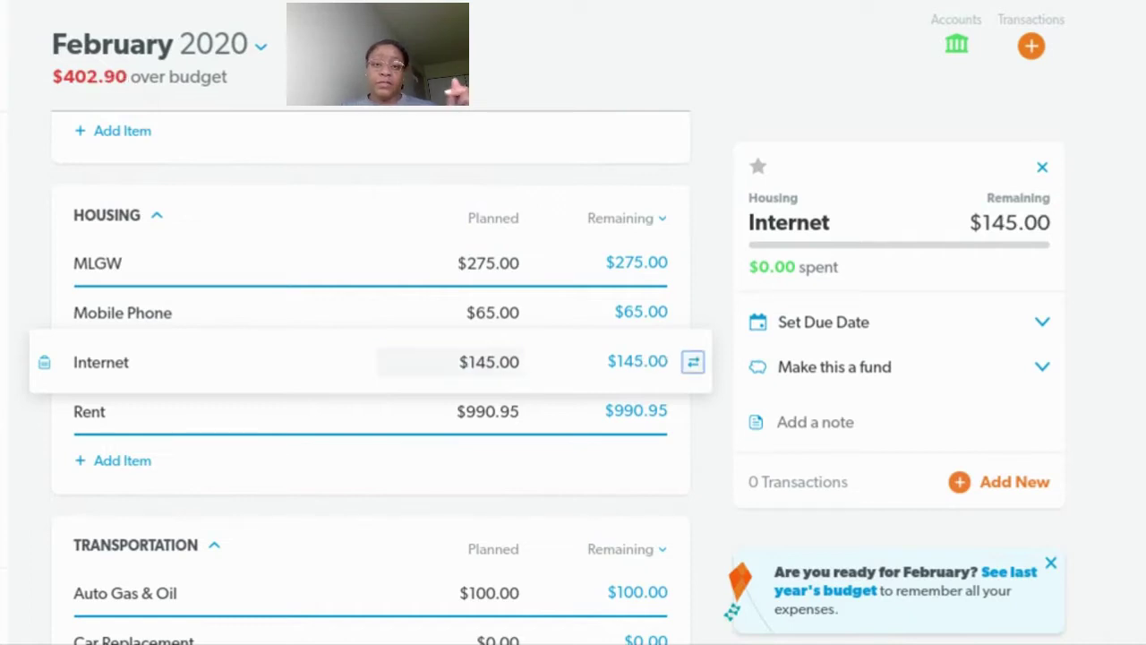
Delete the Oil Change line from the Transportation group
scroll(488, 398, down, 3)
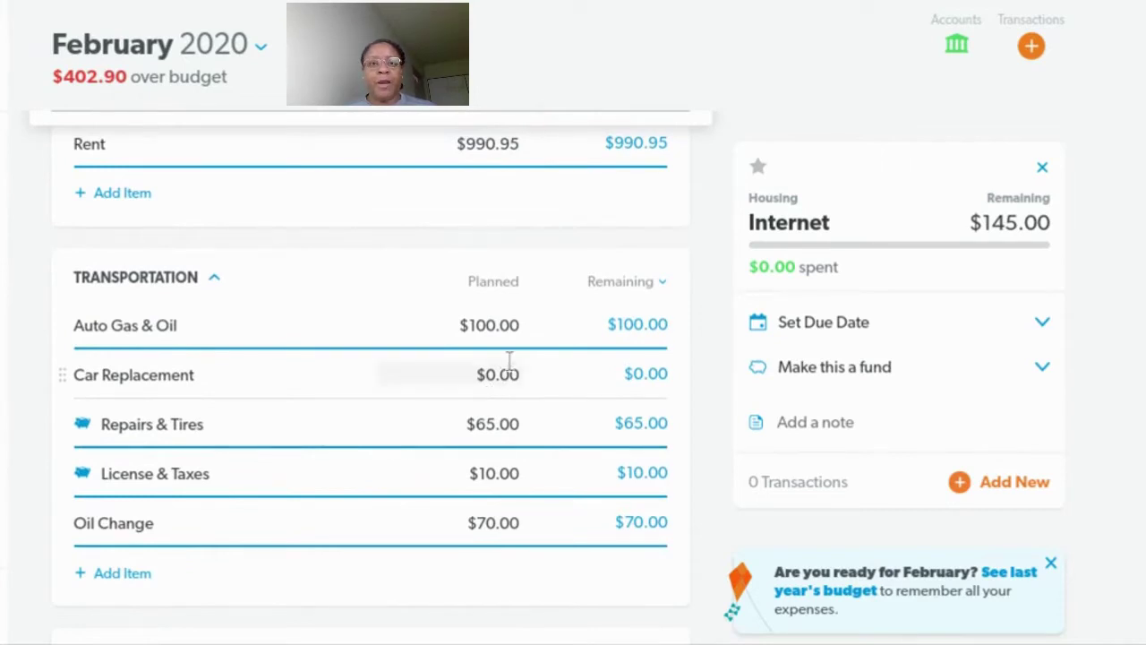
scroll(508, 342, down, 2)
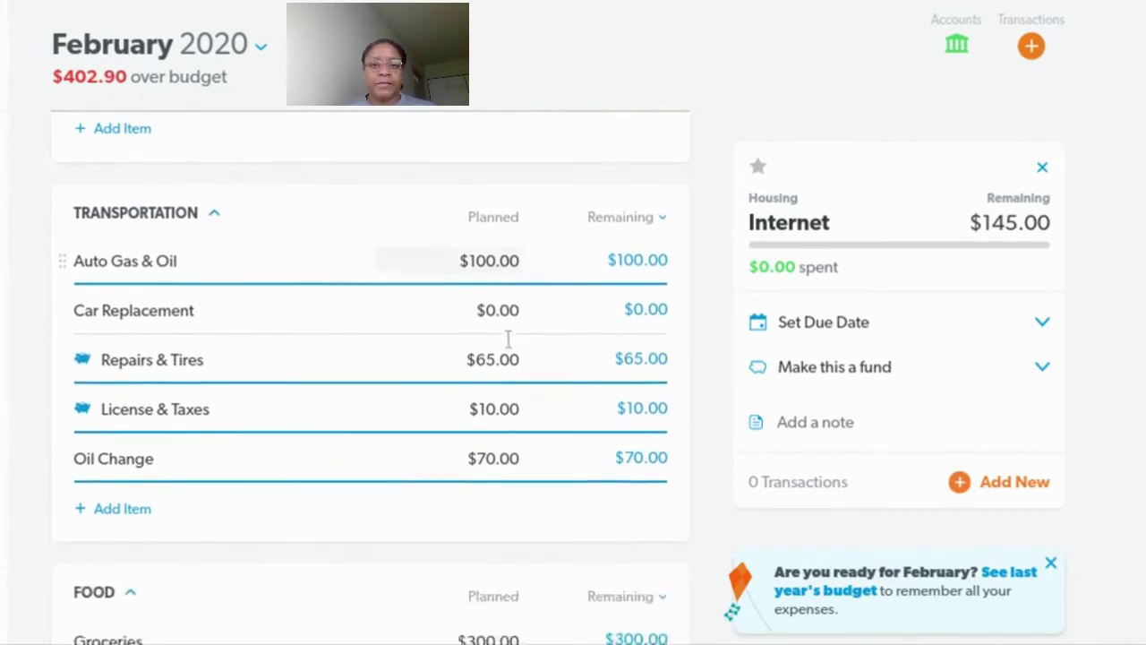
scroll(508, 338, down, 1)
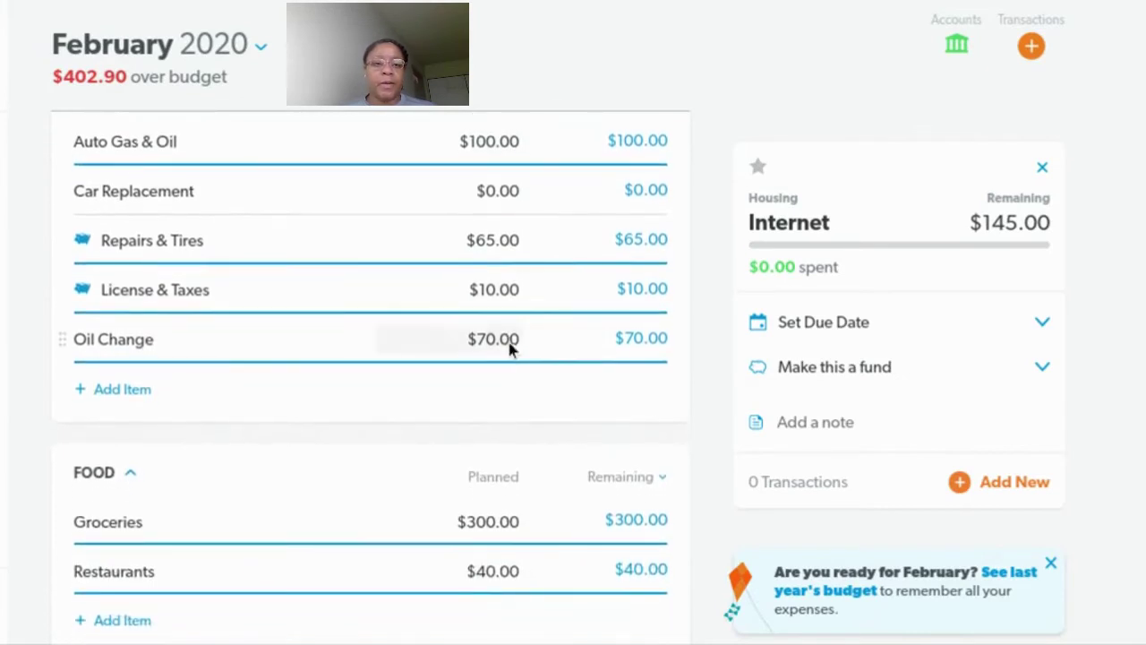
click(62, 342)
click(45, 342)
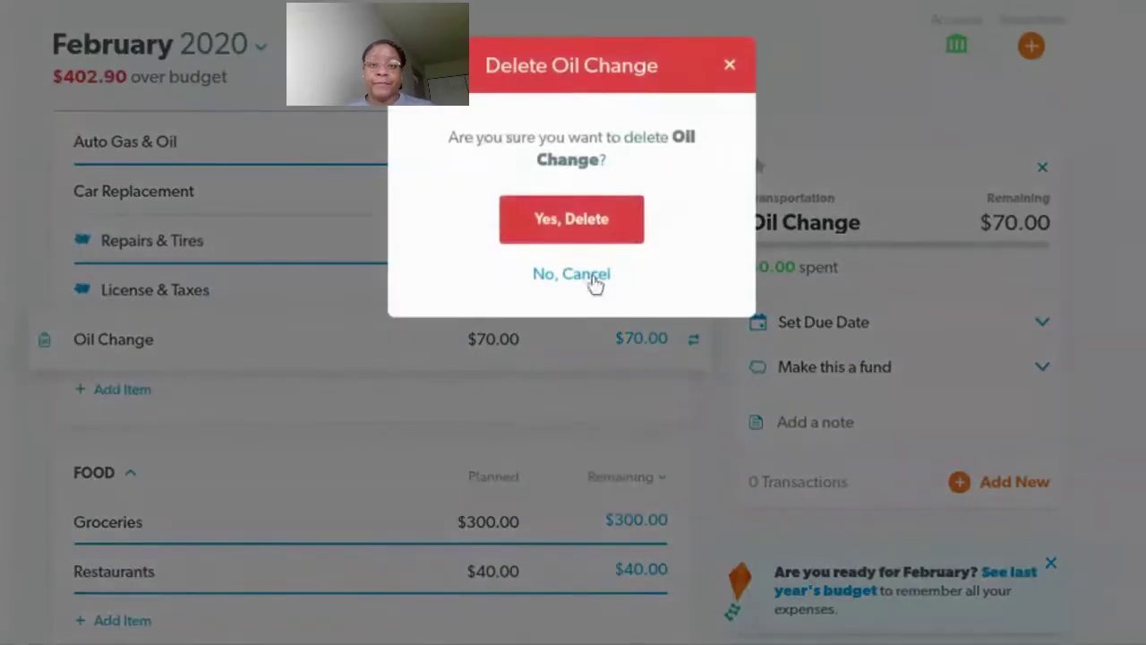
click(611, 235)
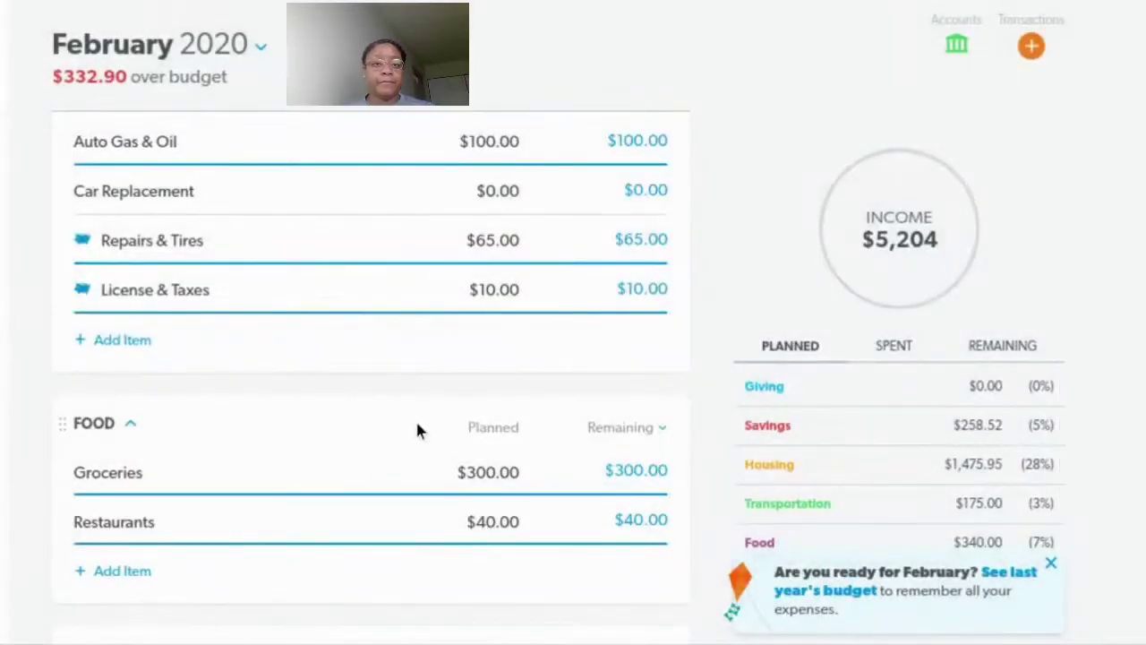
Rename the Repairs & Tires line in Transportation as Car Maintenance and set its planned amount to $75.00
scroll(416, 430, down, 1)
scroll(417, 431, up, 2)
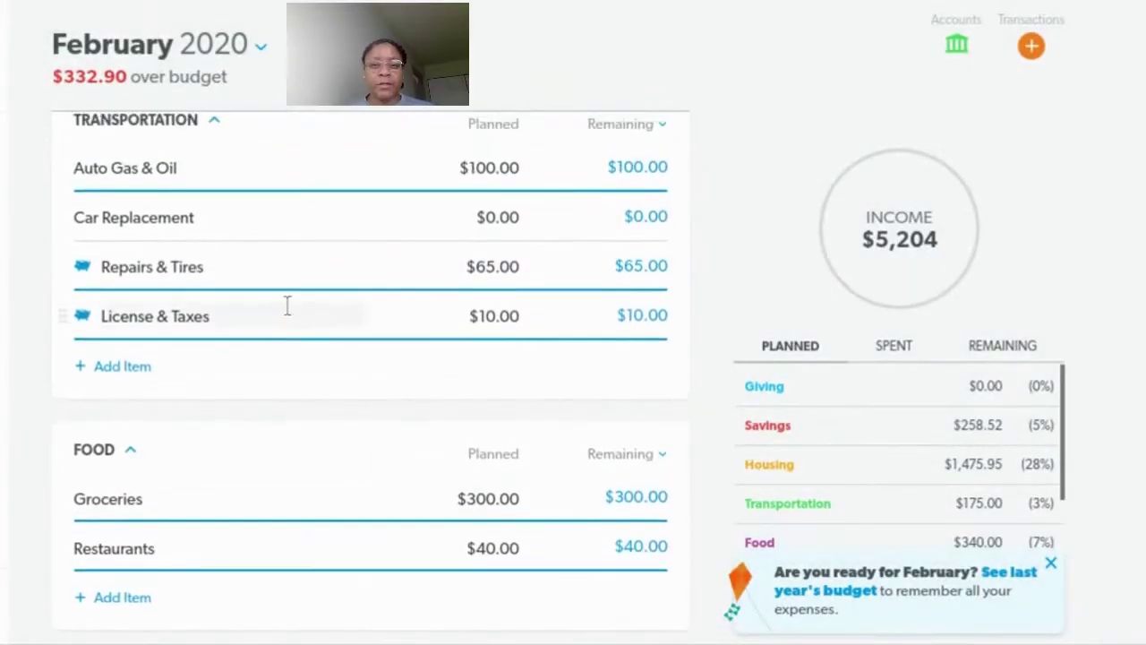
click(202, 272)
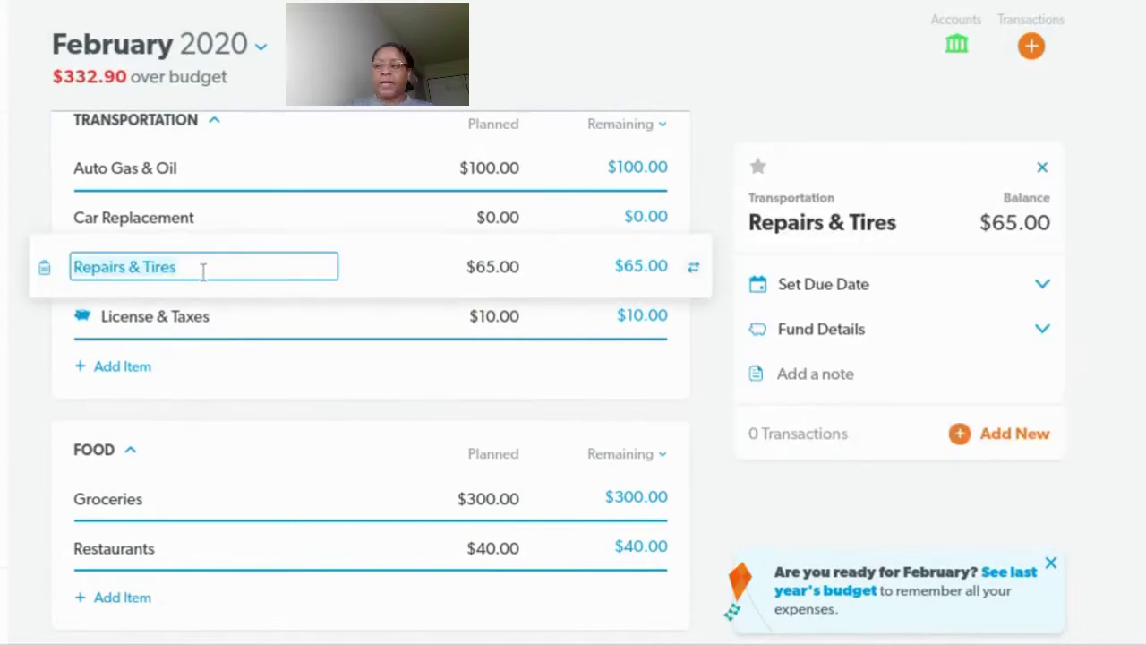
text(Car)
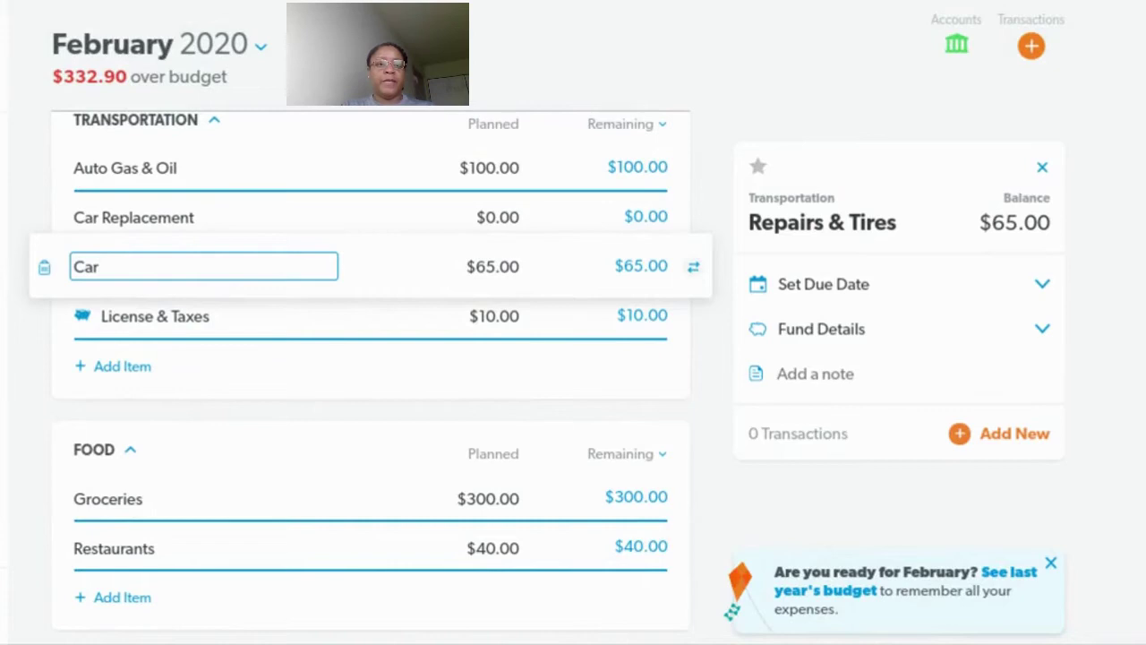
text( Mainten)
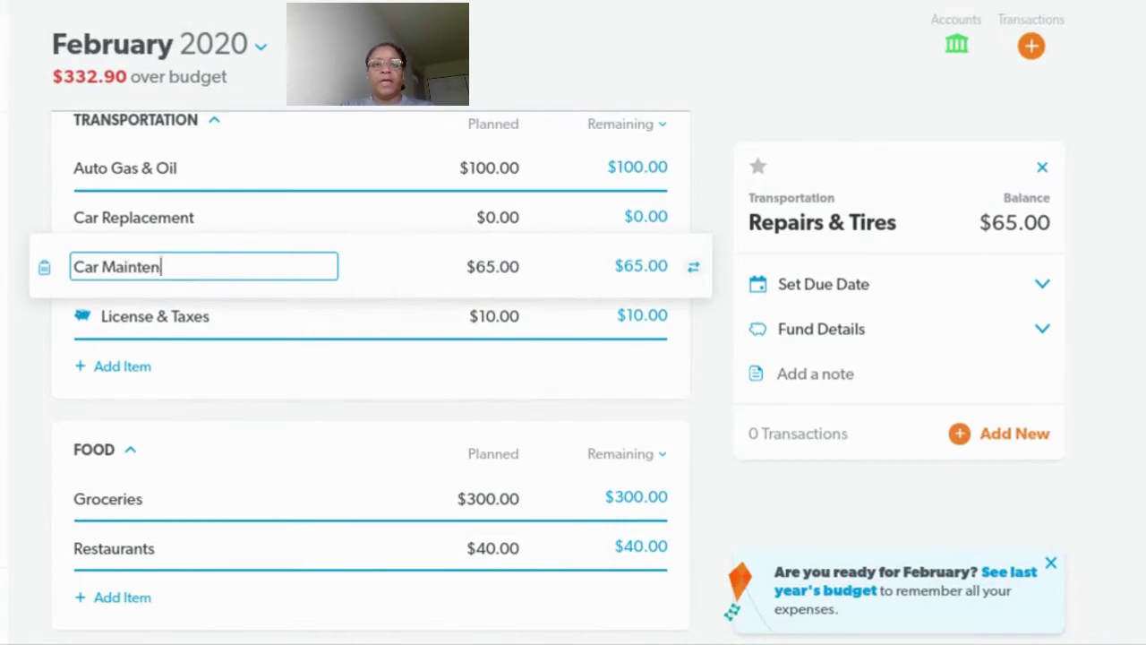
text(ance)
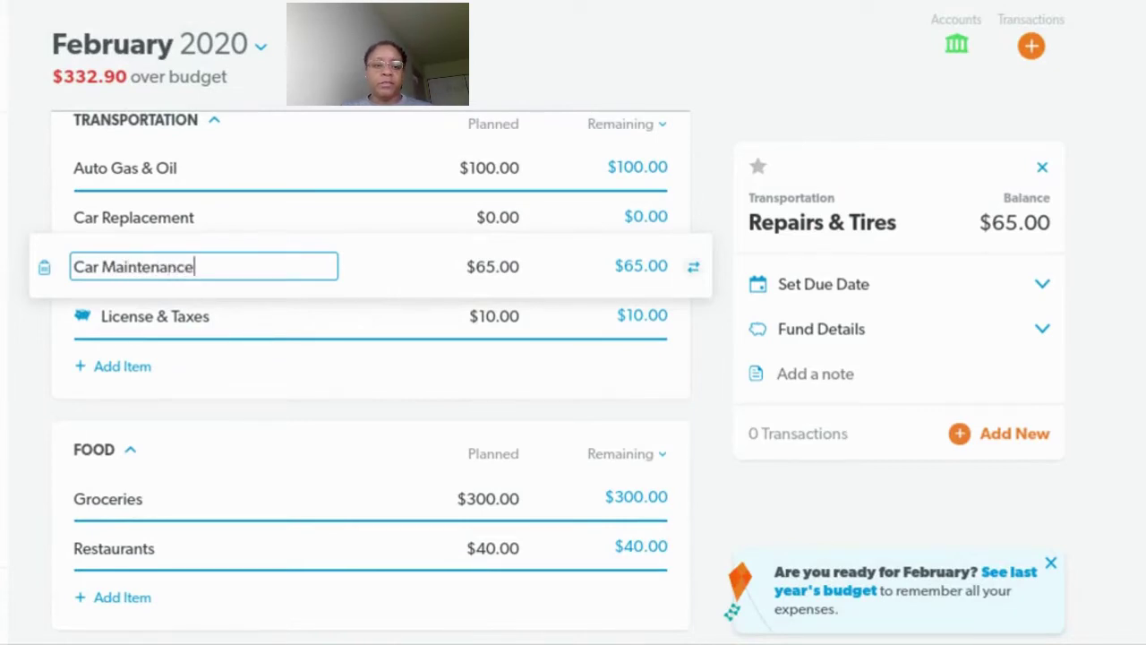
key(Tab)
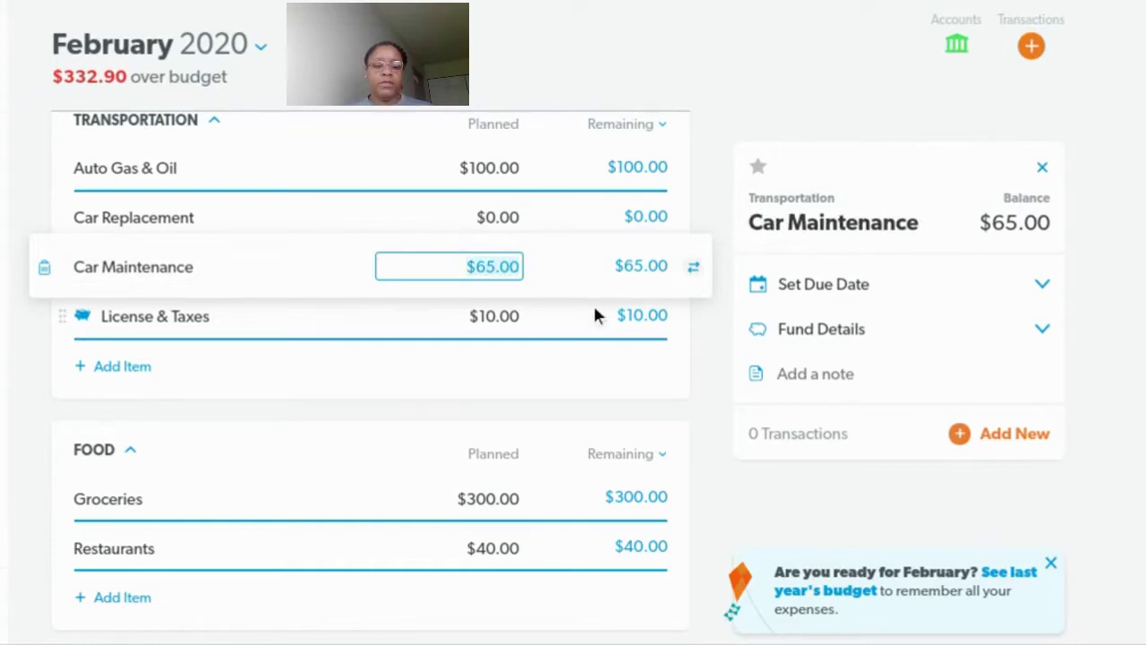
text(75.00)
key(Return)
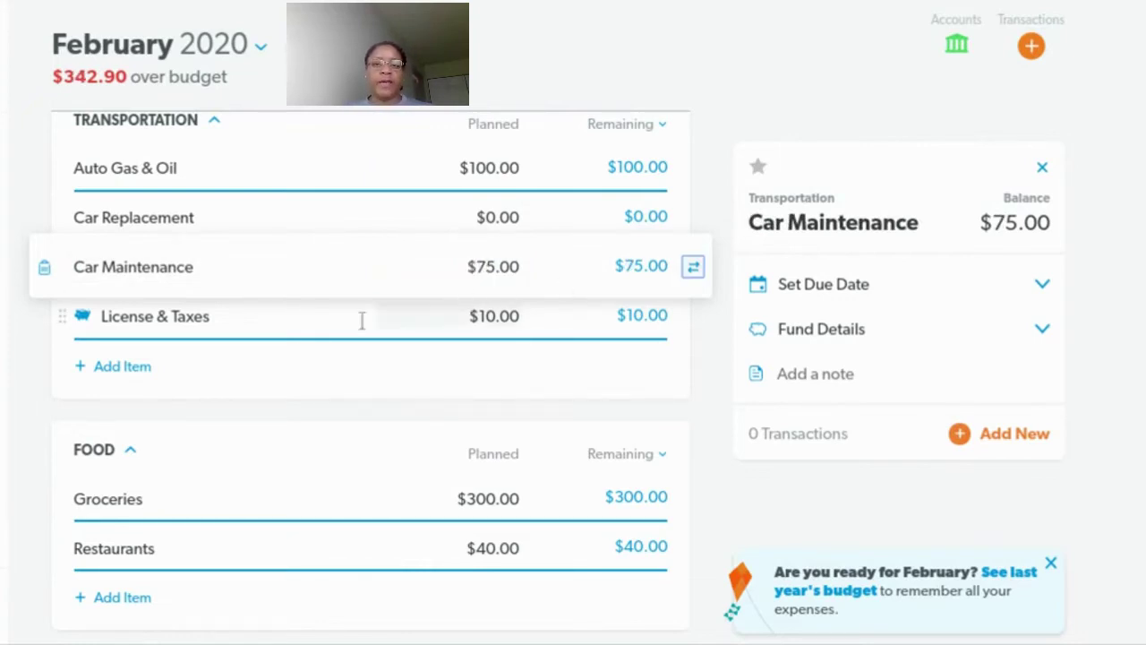
Delete the License & Taxes line from the Transportation group
click(62, 324)
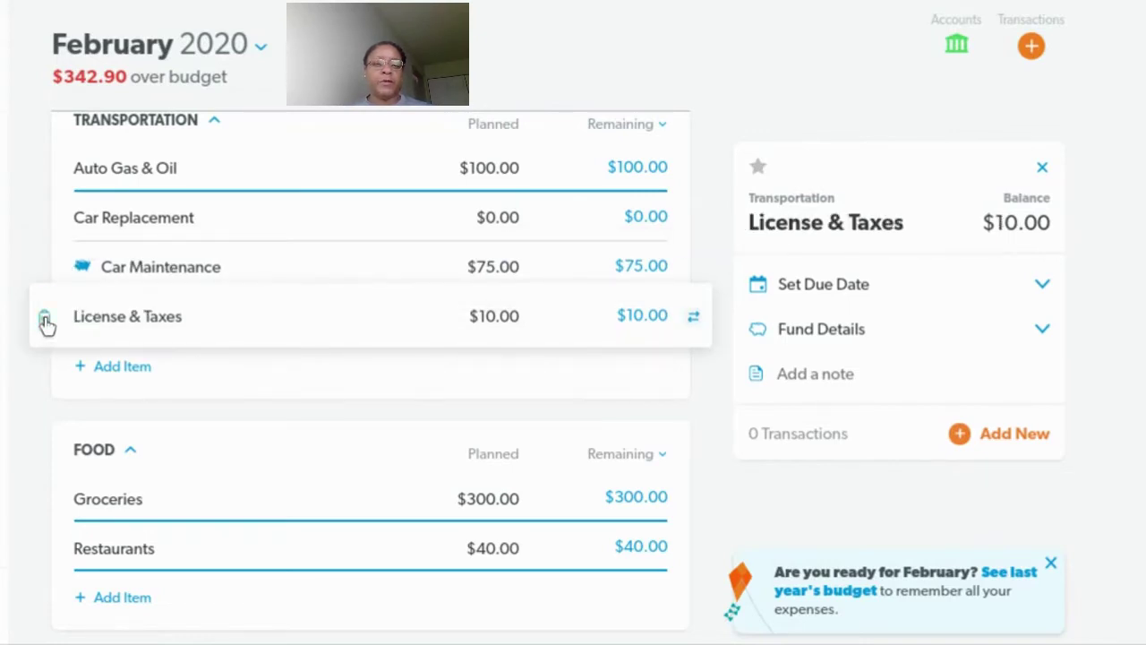
click(45, 320)
click(617, 233)
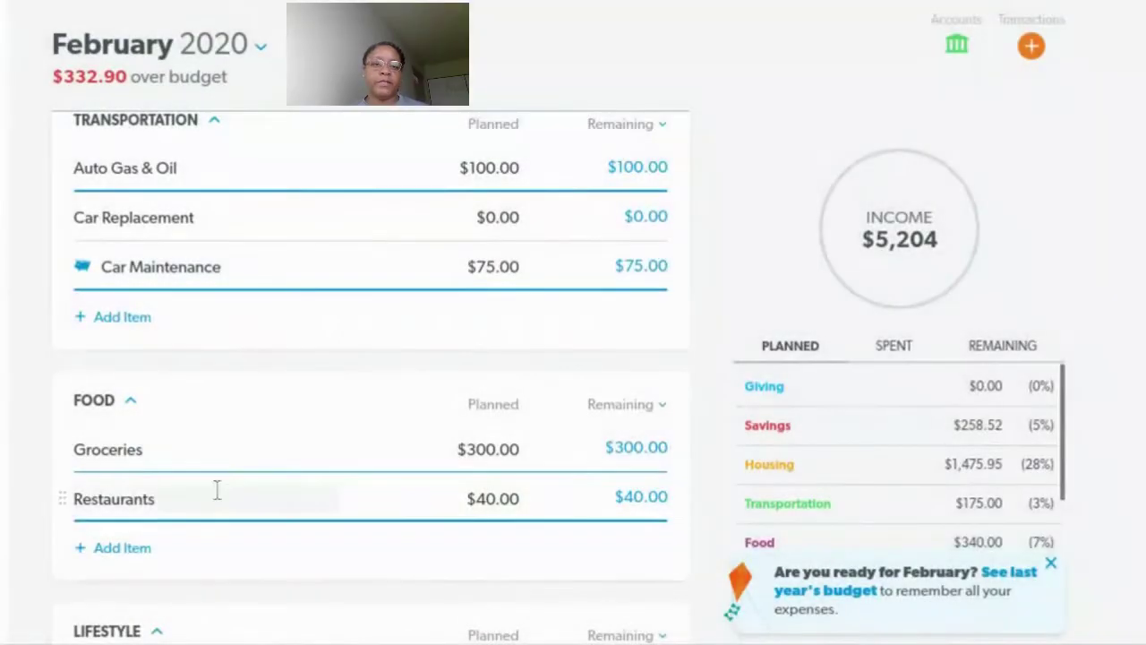
Set the planned amount for My Pocket Money in the Lifestyle group to $100.00
scroll(448, 428, down, 1)
scroll(448, 427, down, 2)
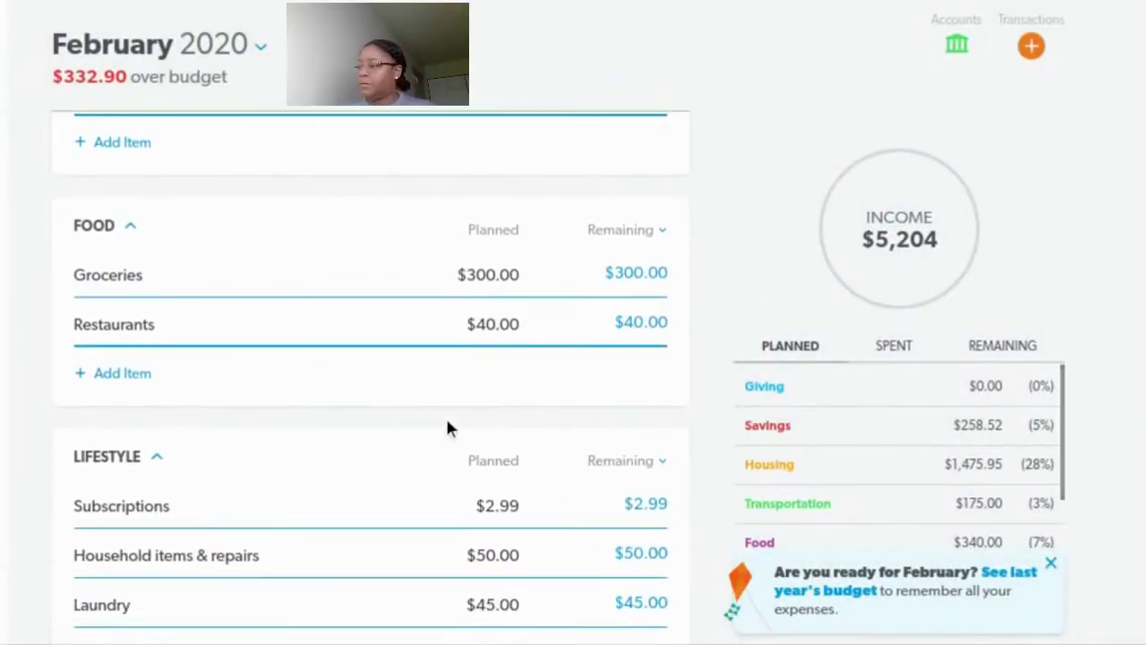
scroll(448, 427, down, 3)
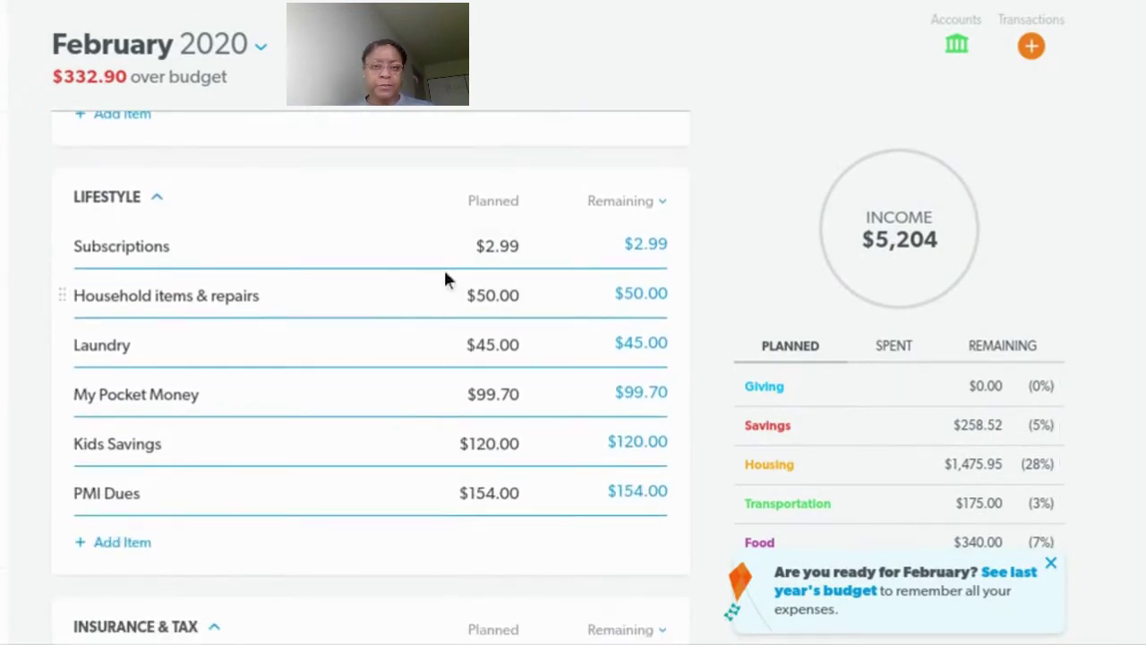
click(466, 394)
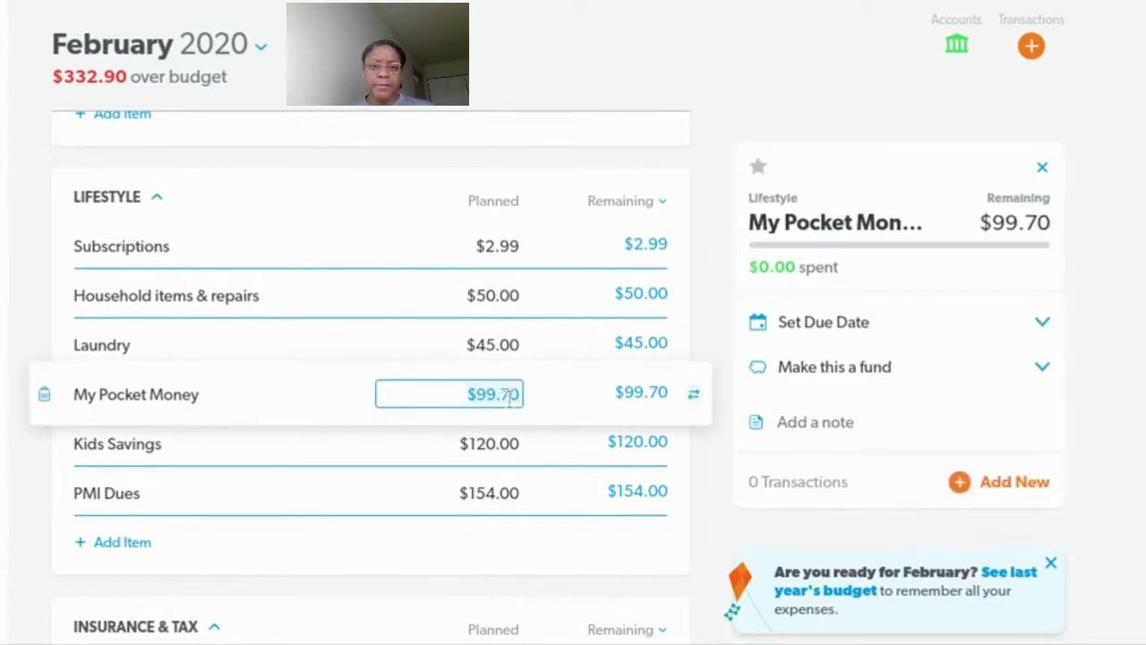
text(100.00)
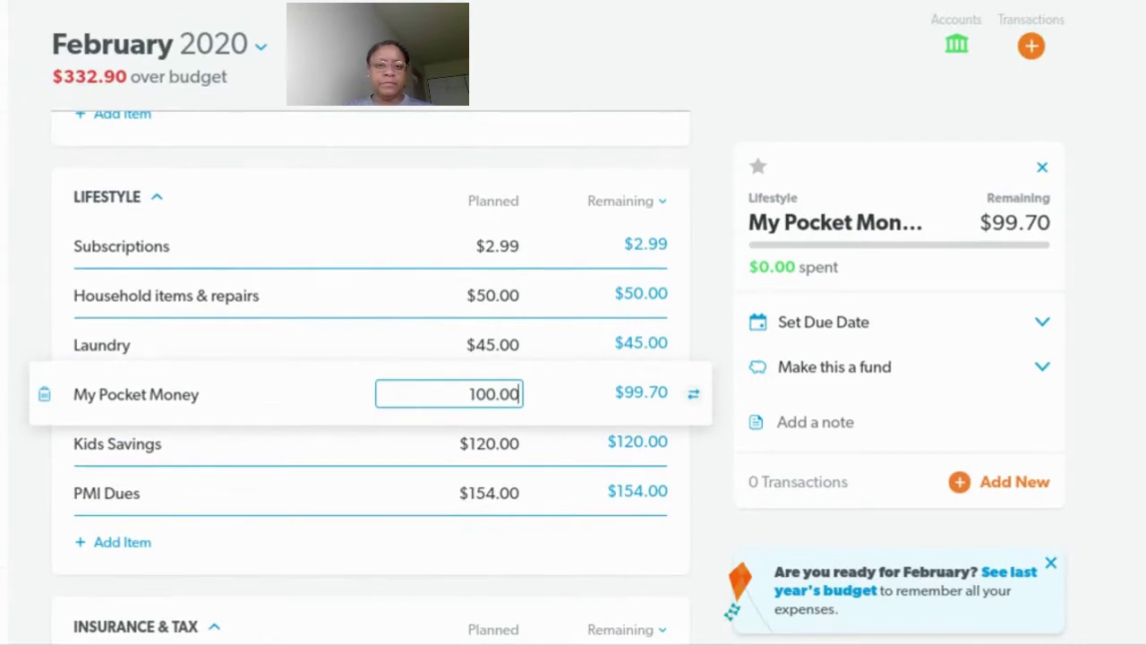
key(Return)
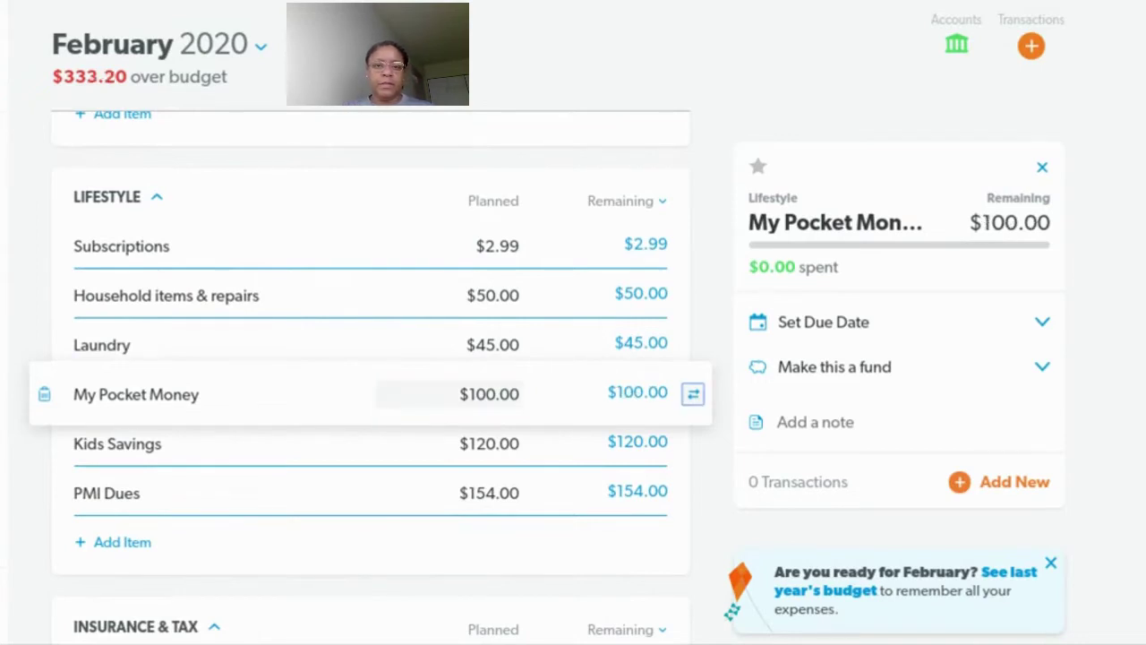
Delete the PMI Dues line from the Lifestyle group
click(516, 491)
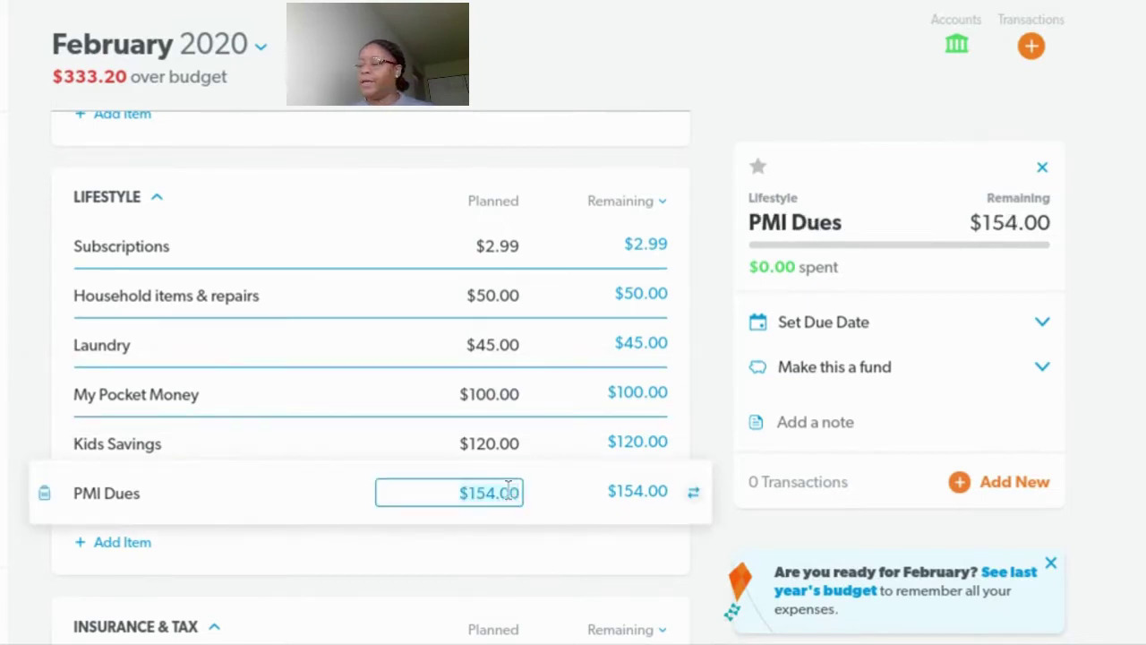
key(ctrl+a)
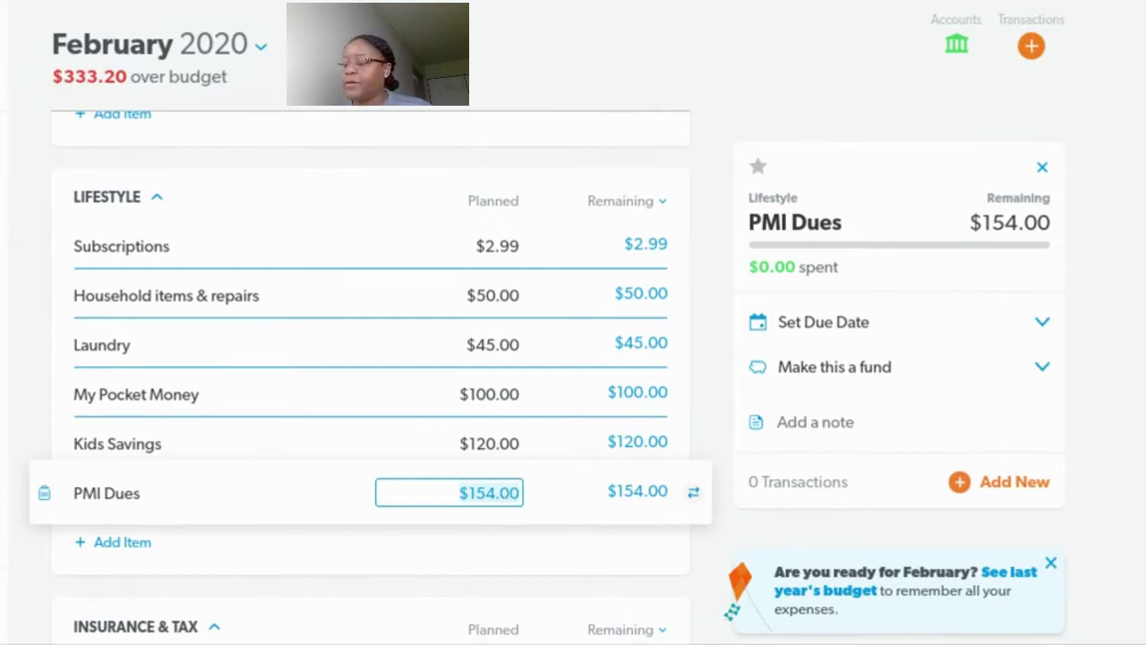
click(44, 495)
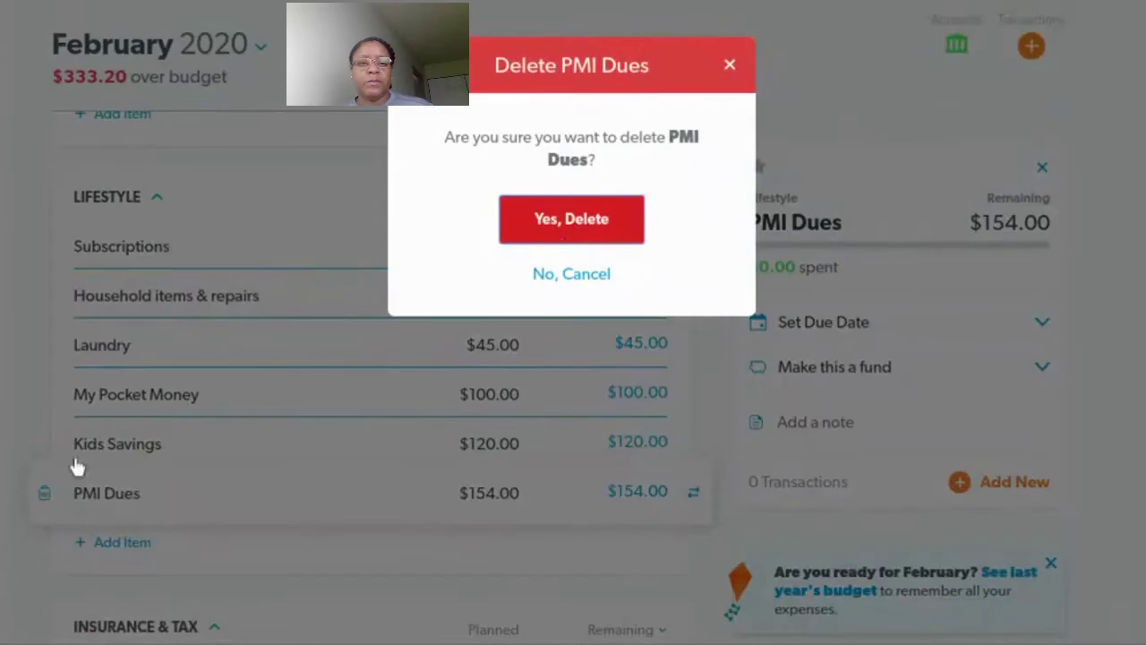
key(Return)
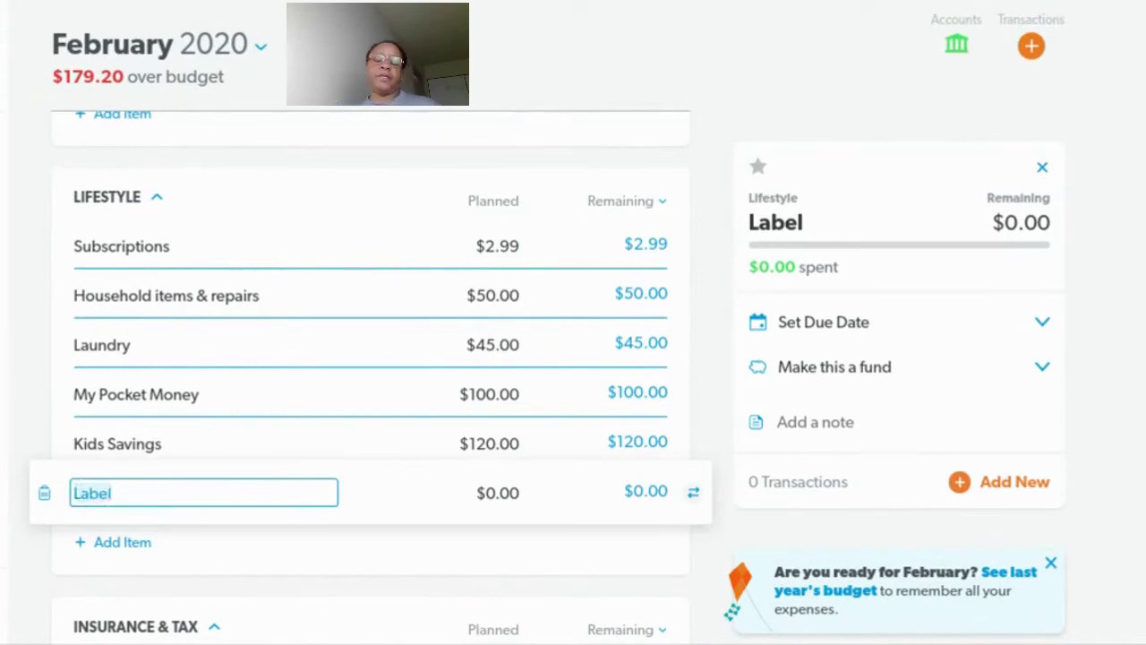
Add a line named Editing Software at the end of the Lifestyle group with a planned amount of $220.00
text(E)
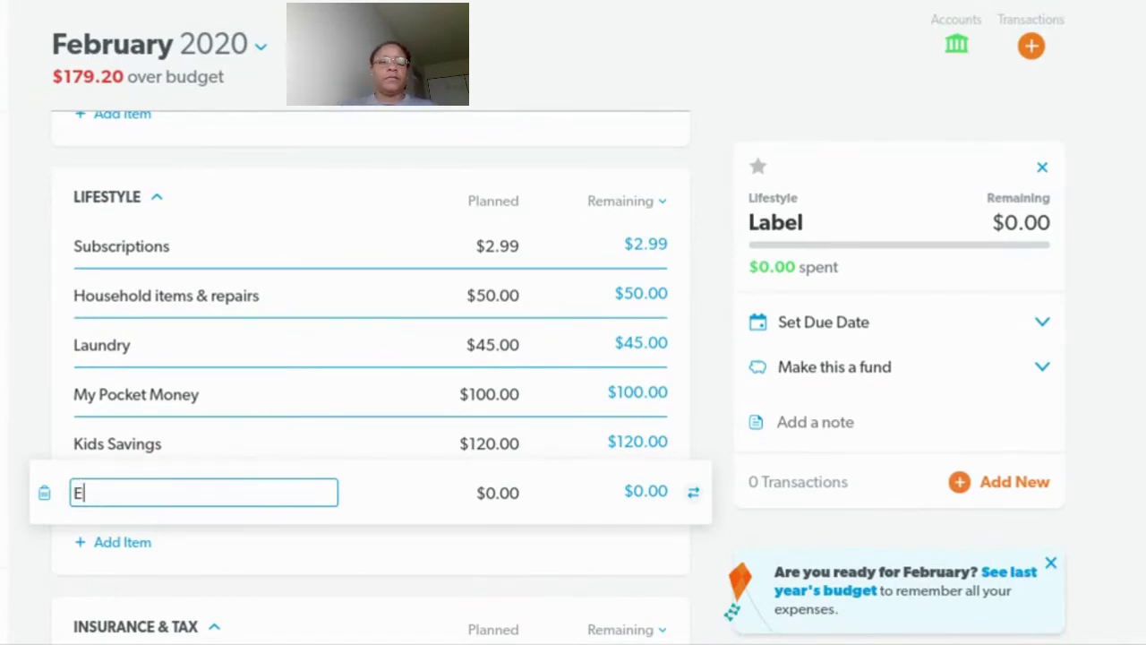
text(diting Softe)
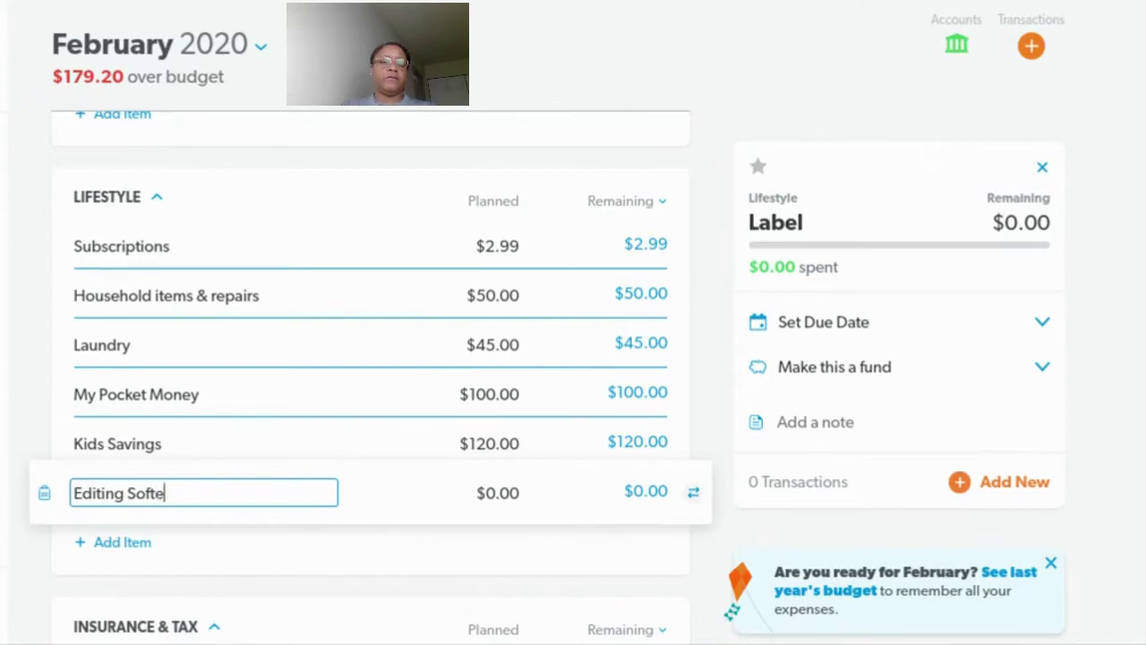
key(BackSpace)
text(ware)
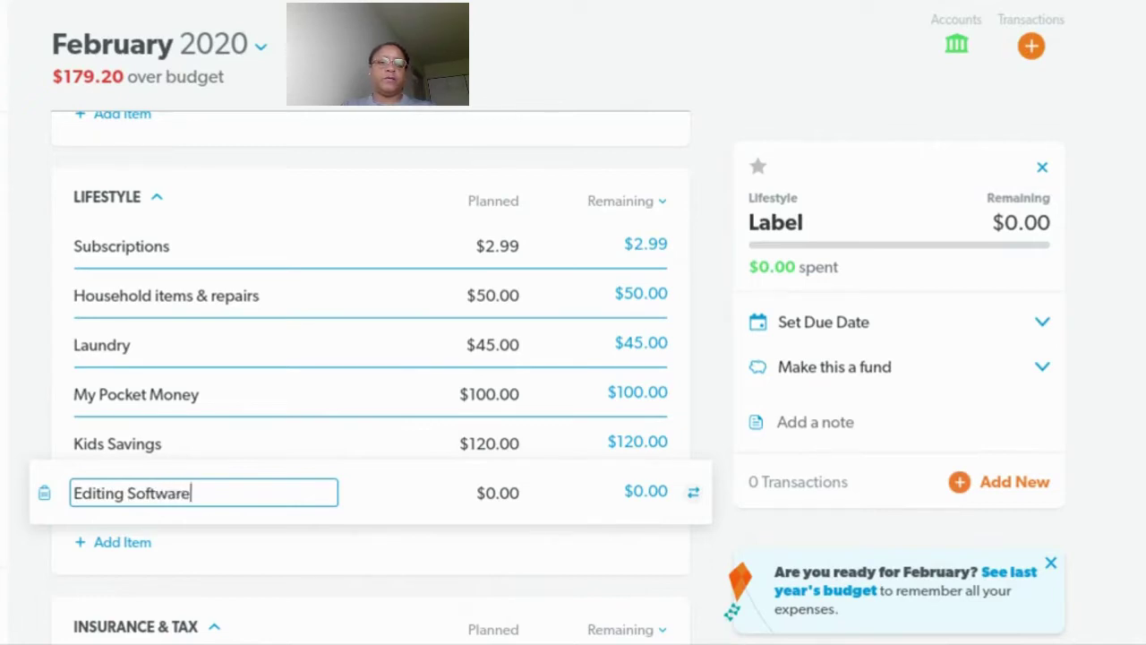
key(Tab)
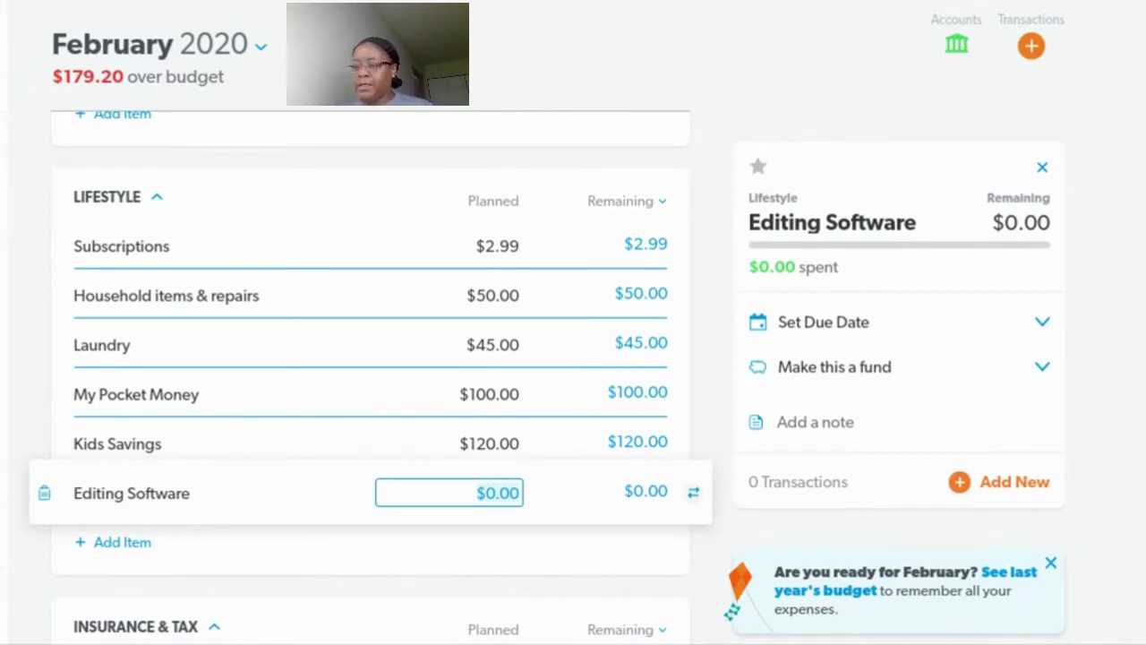
text(220.00)
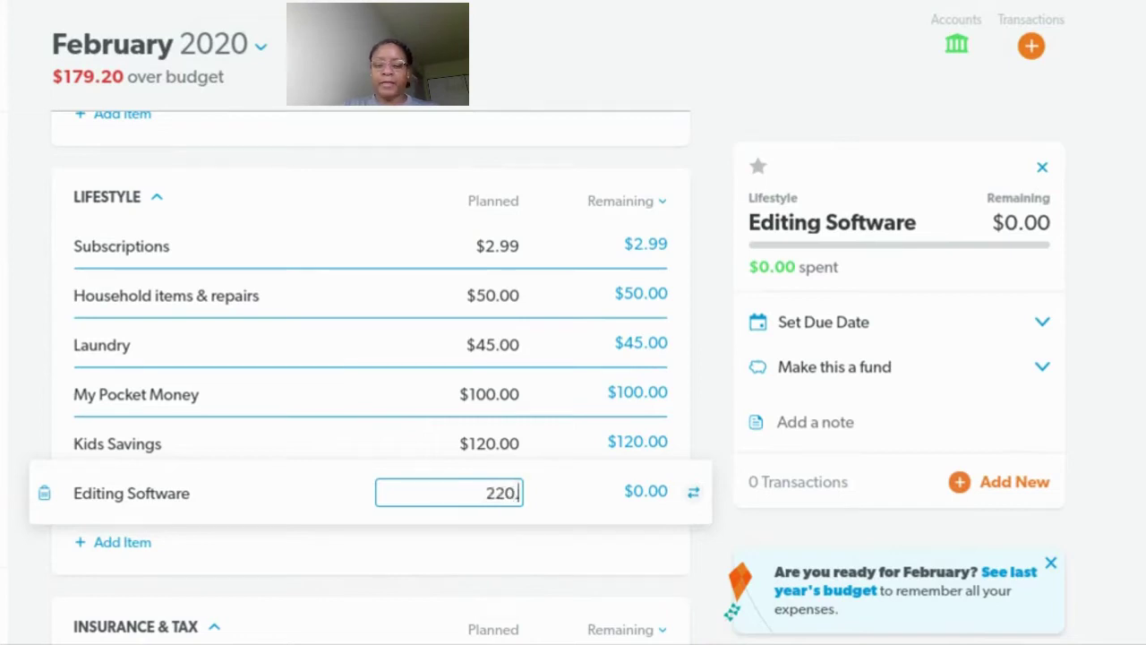
key(Return)
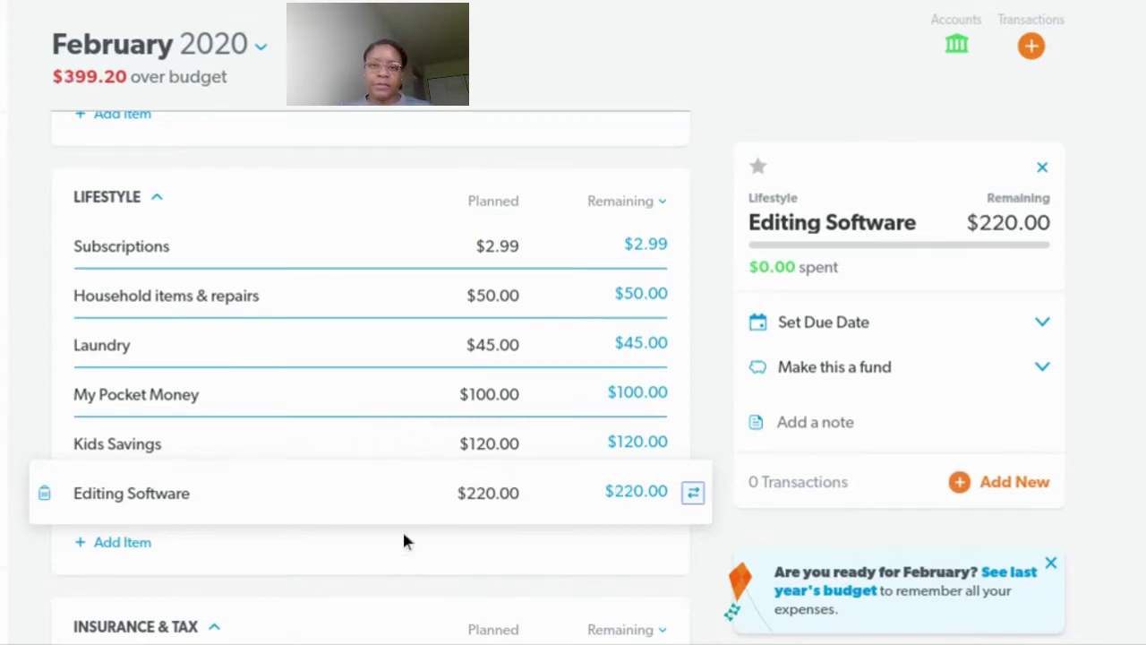
In the Insurance & Tax group, set the planned amount for Health Insurance to $22.44 and delete the Life Insurance line
scroll(412, 365, down, 3)
scroll(413, 369, down, 3)
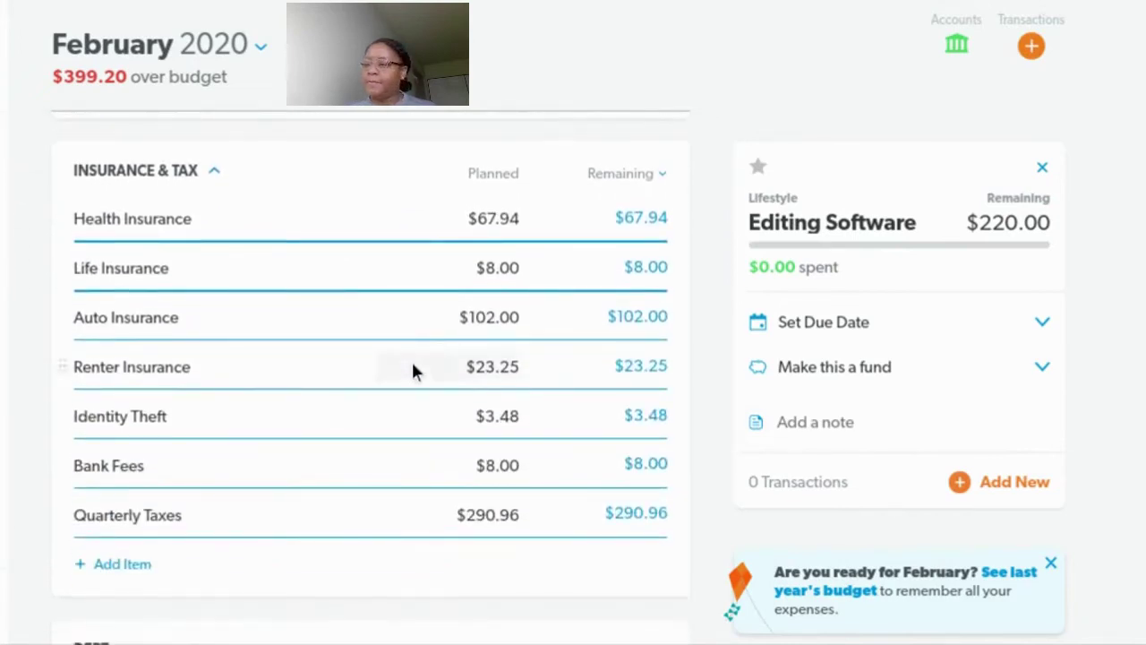
click(516, 228)
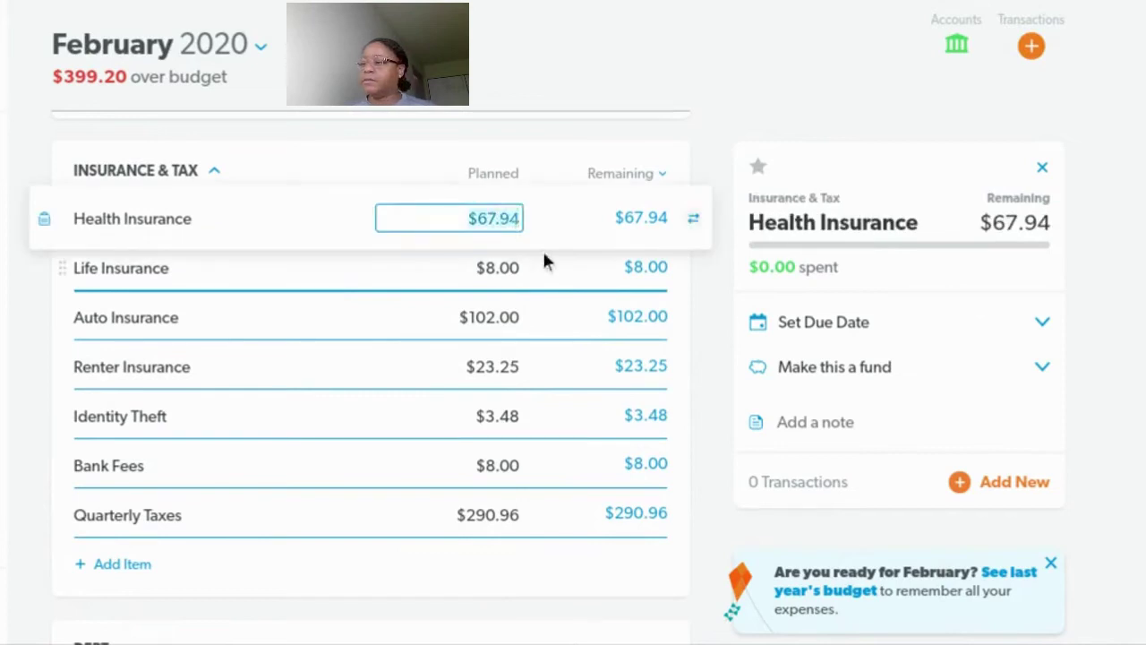
text(22.44)
key(Return)
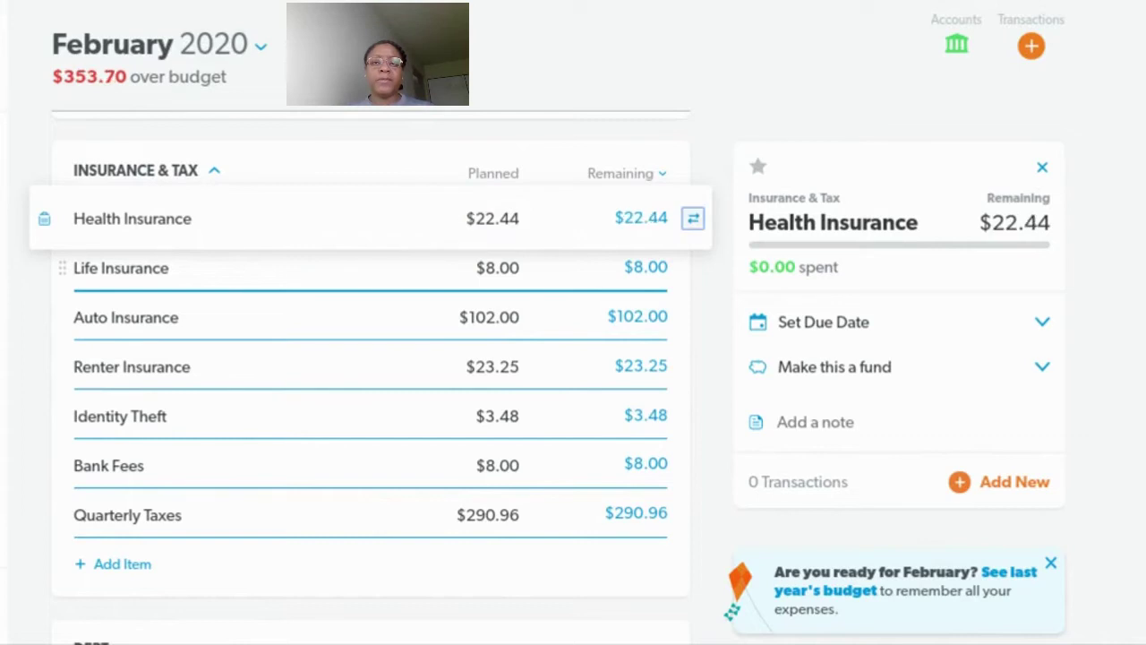
key(Tab)
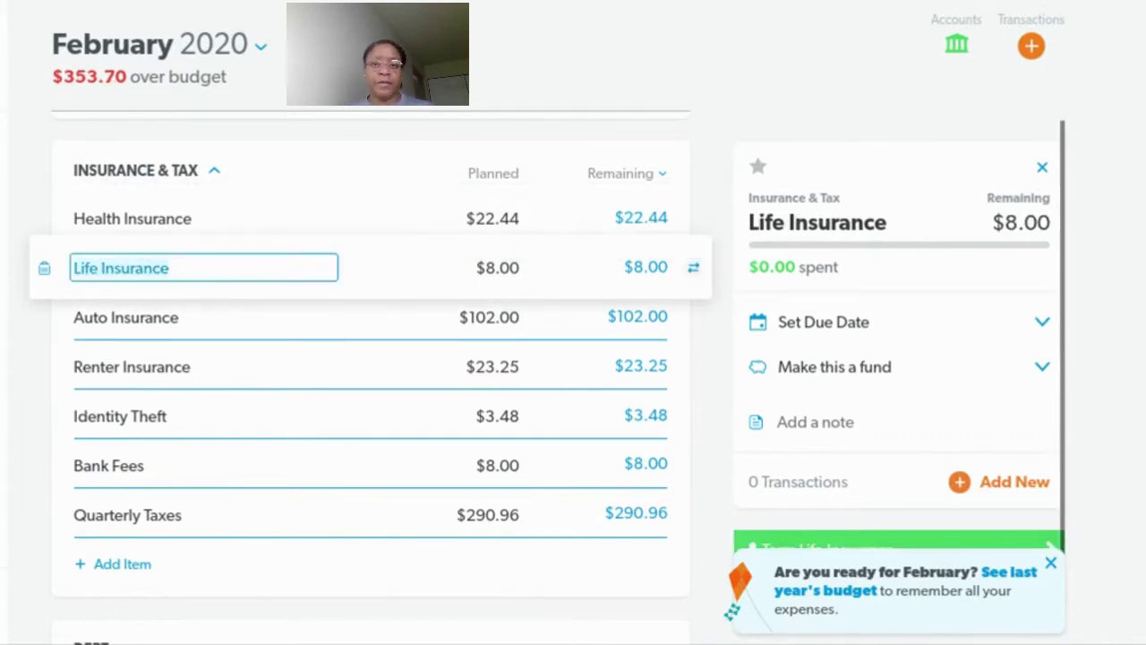
click(45, 272)
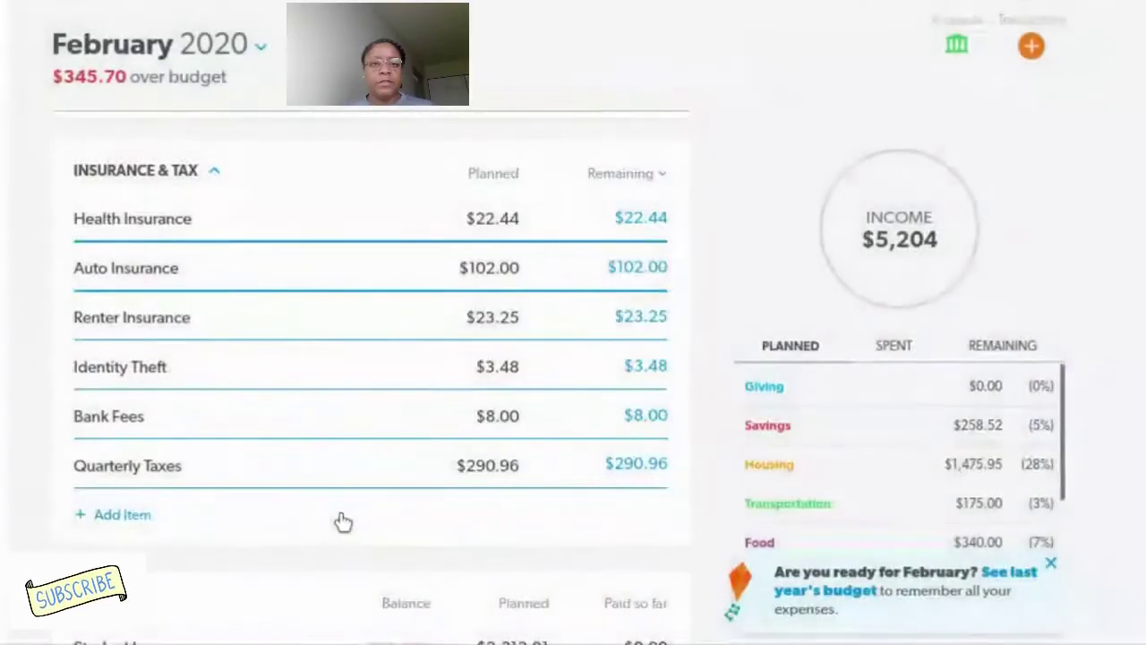
Set the planned amount for Auto Insurance in the Insurance & Tax group to $100.00
click(493, 267)
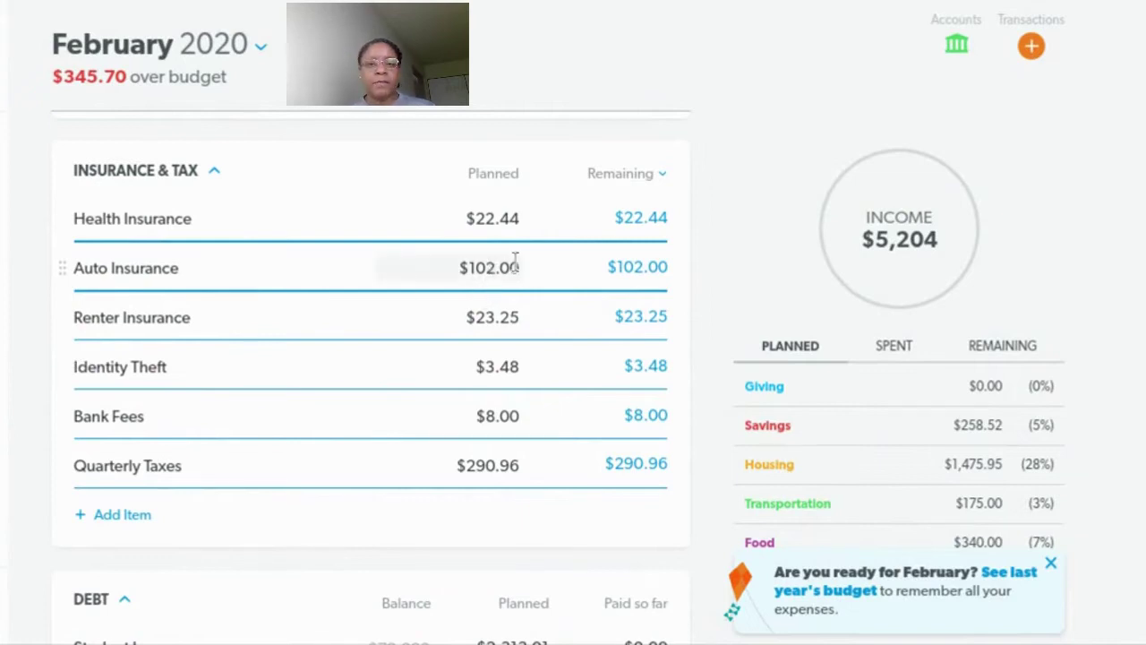
click(517, 266)
key(BackSpace)
text(100)
key(Tab)
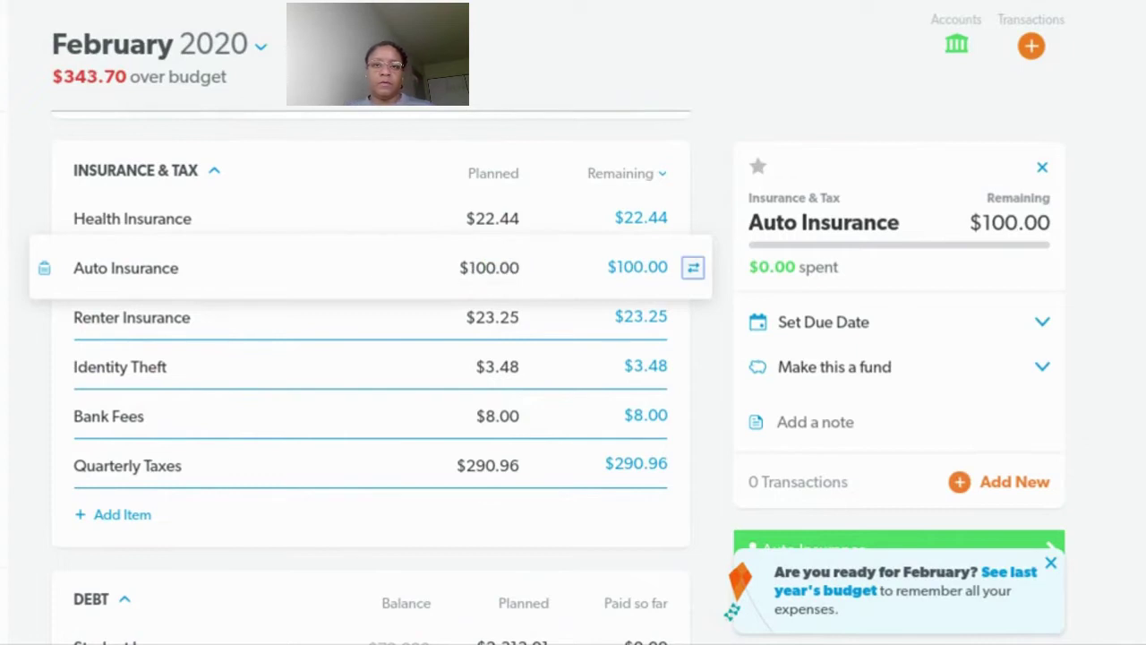
Set the planned amounts in the Insurance & Tax group to $25.00 for Renter Insurance and $6.96 for Identity Theft
click(504, 318)
text(25)
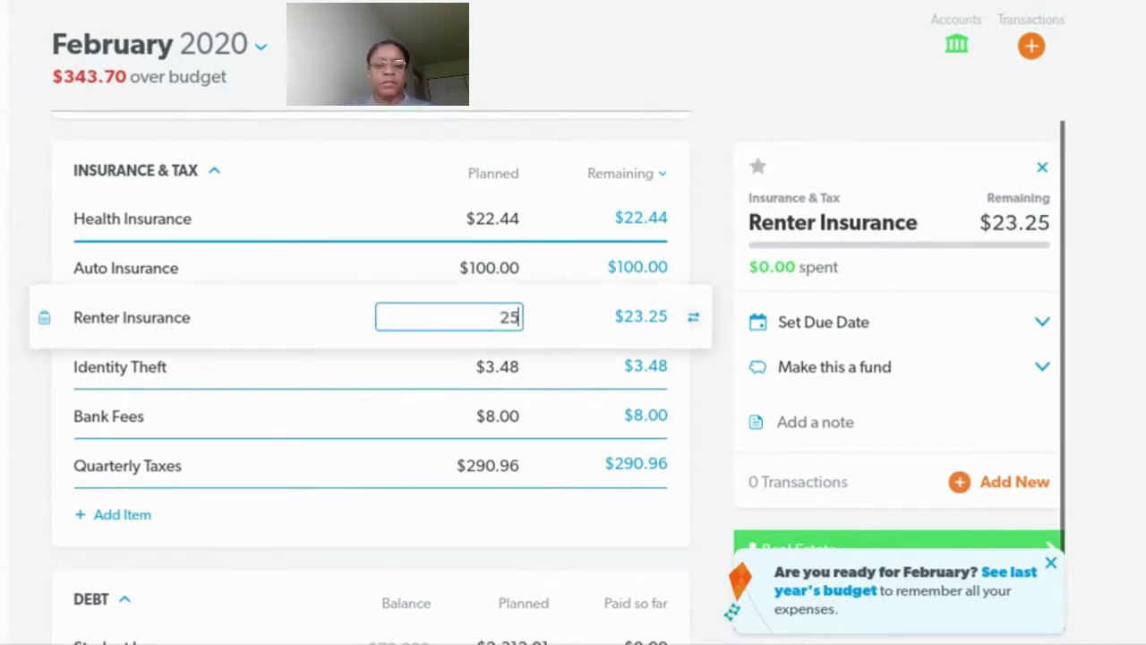
text(.00)
key(Return)
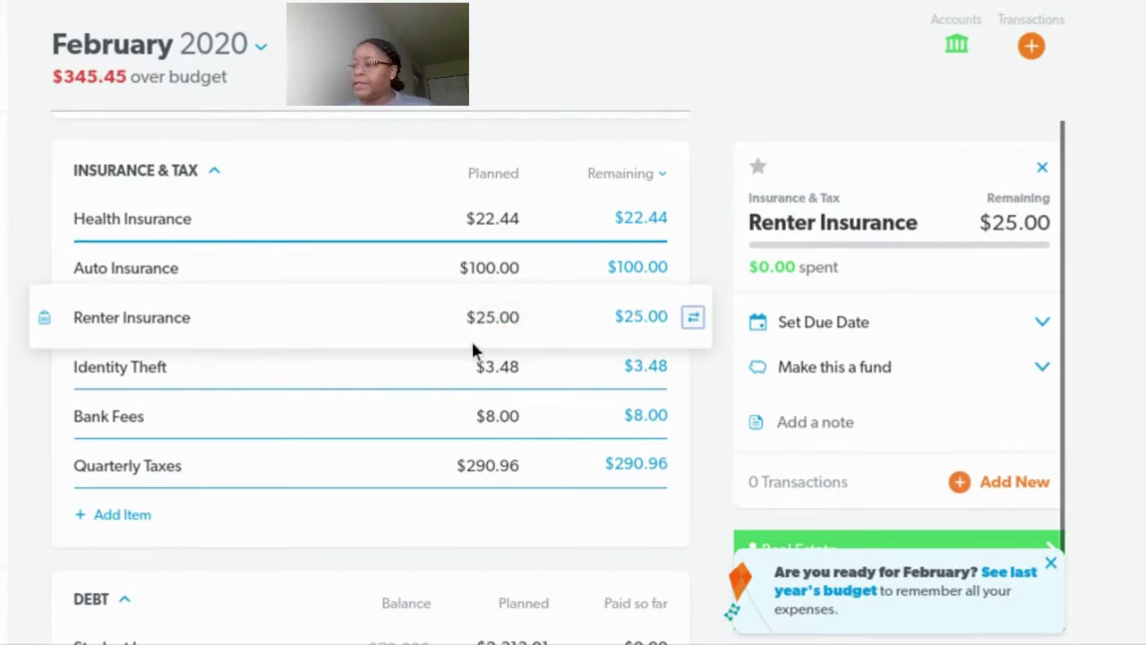
click(506, 367)
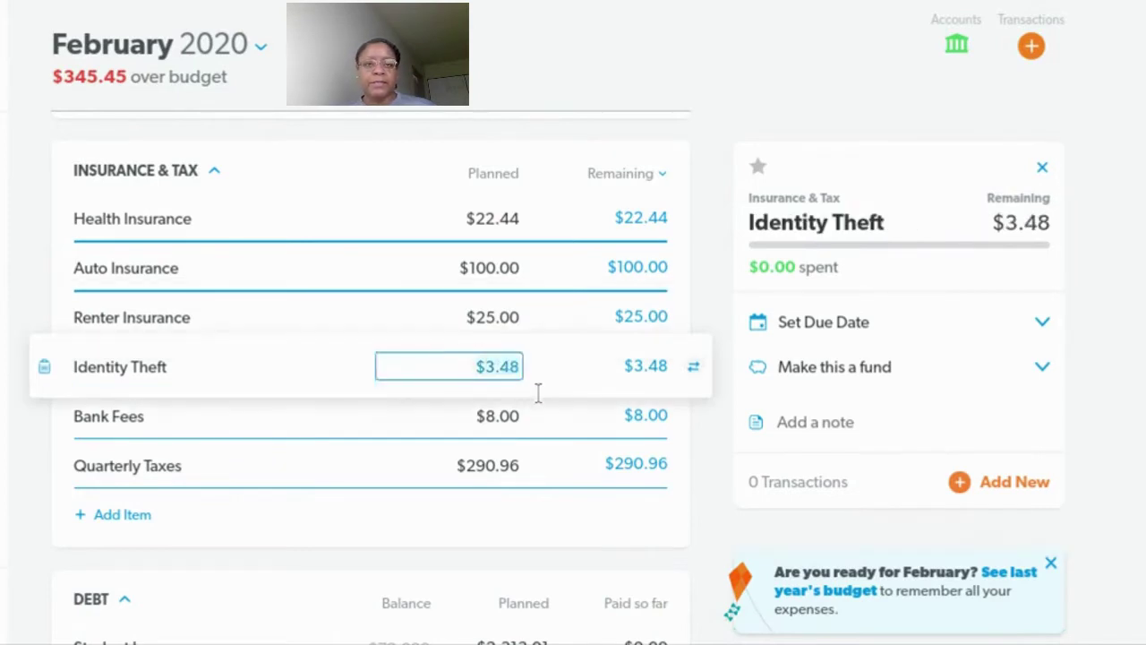
text(6.96)
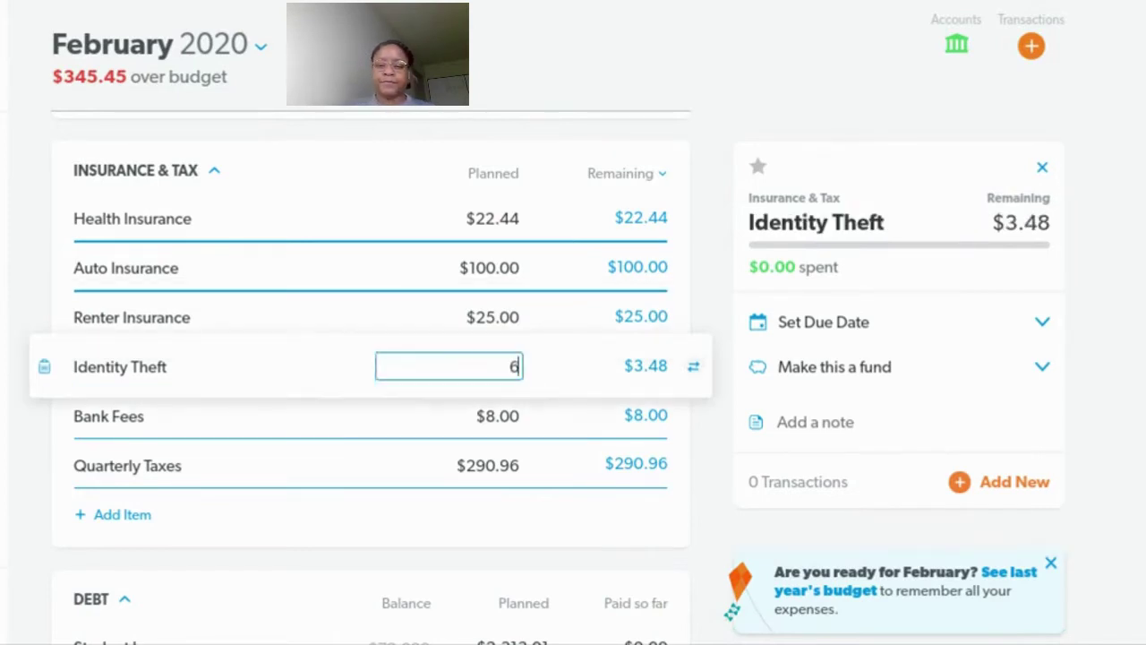
key(Return)
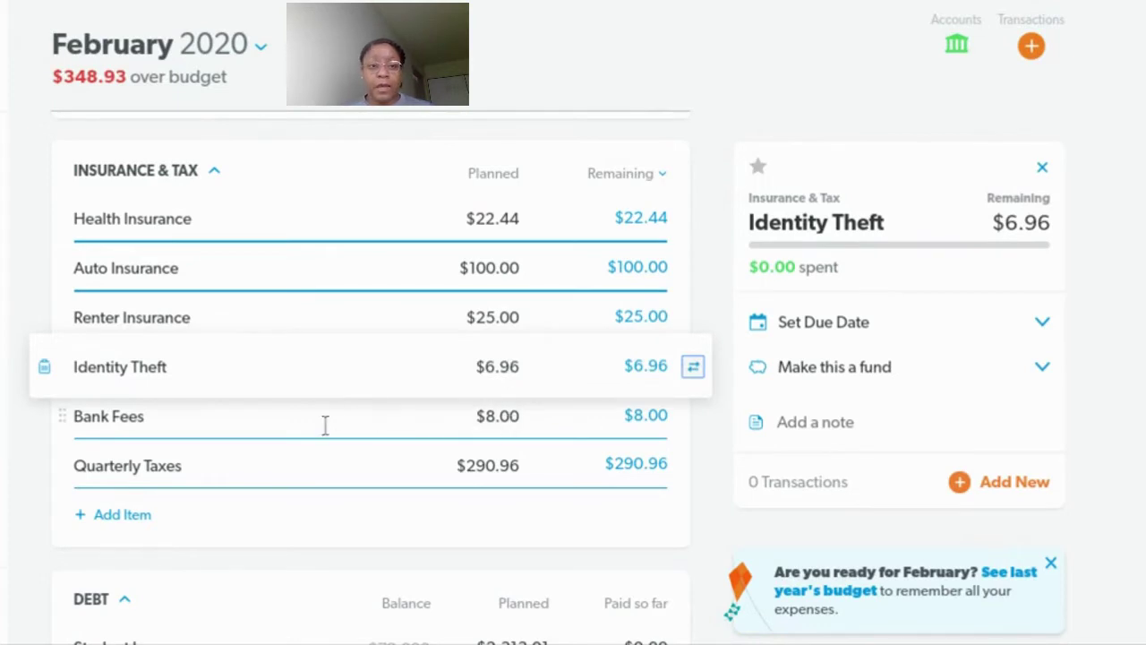
Delete the Bank Fees and Quarterly Taxes lines from the Insurance & Tax group
click(46, 425)
click(43, 419)
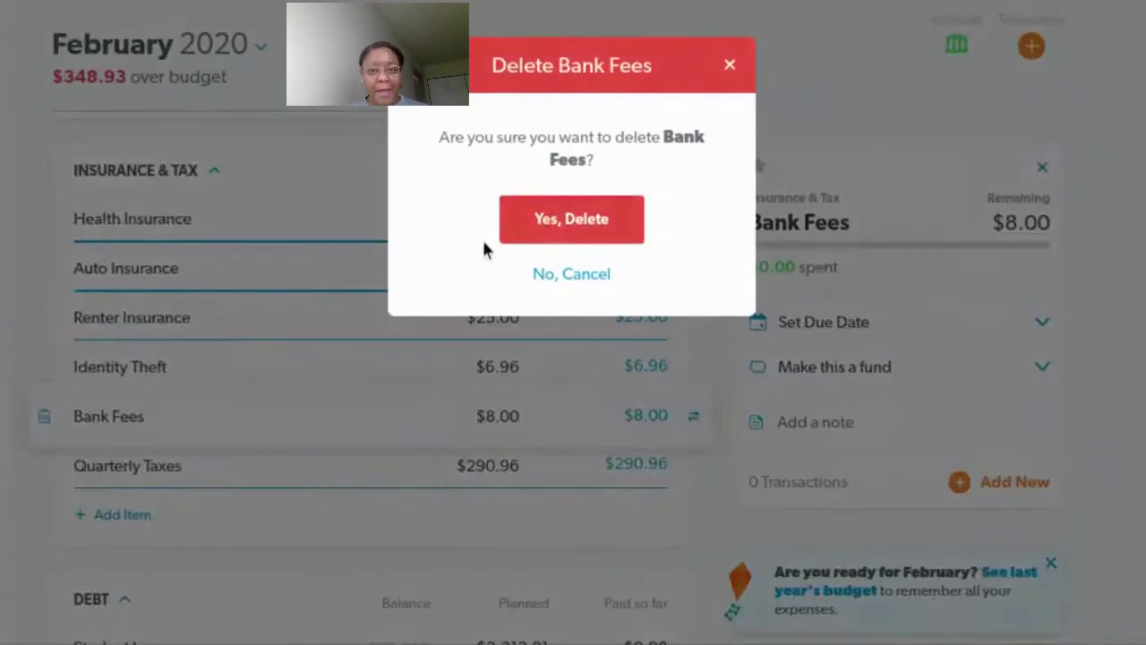
key(Return)
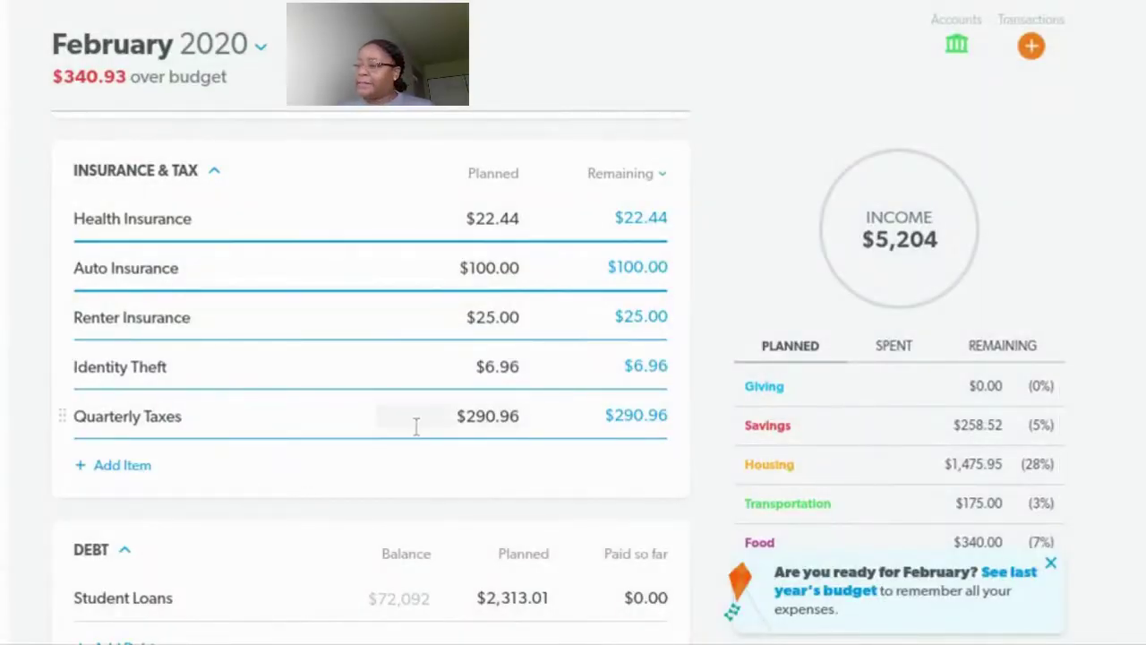
click(63, 415)
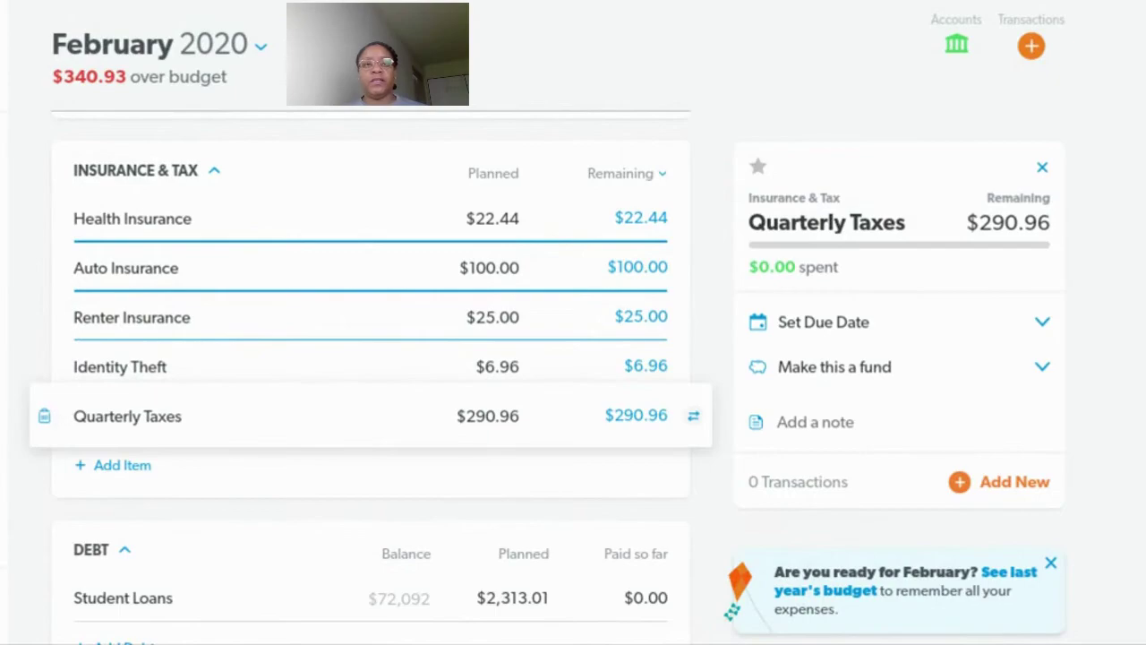
click(44, 416)
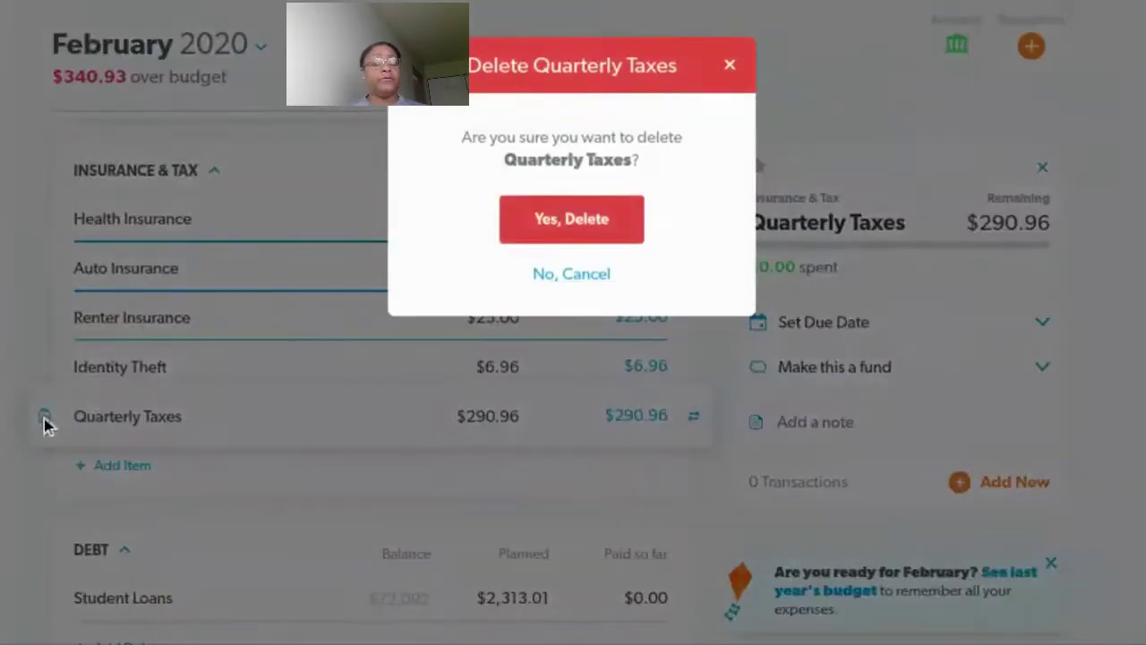
click(571, 219)
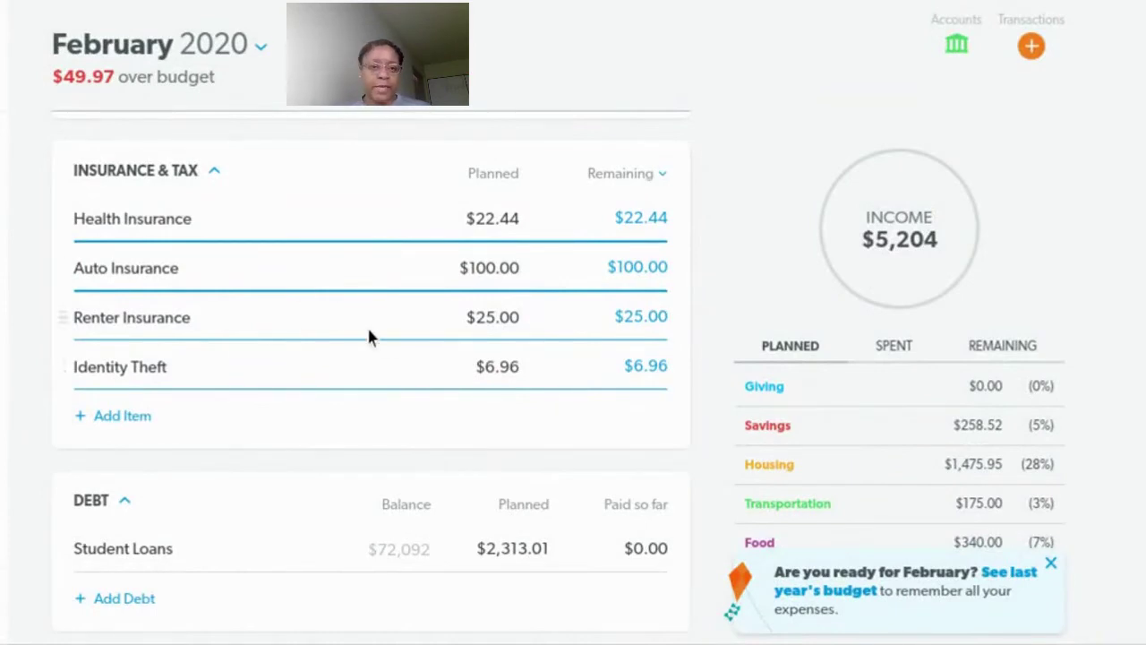
Set the planned amount for Student Loans in the Debt group to $2,263.04 and close the loan's details
scroll(367, 324, down, 1)
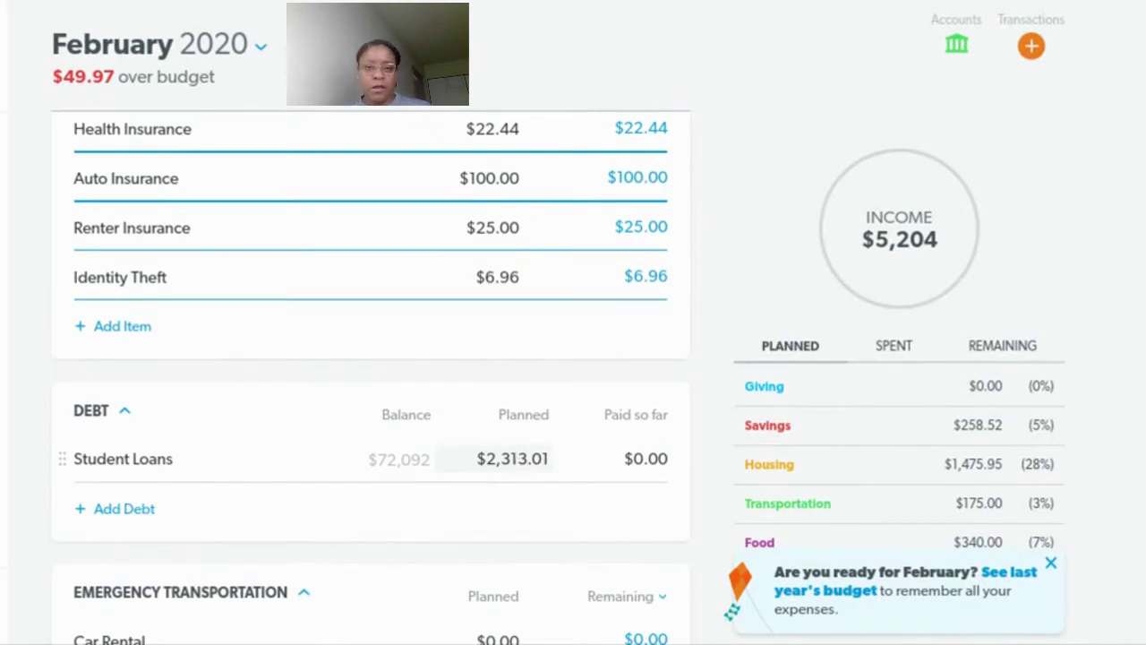
click(537, 458)
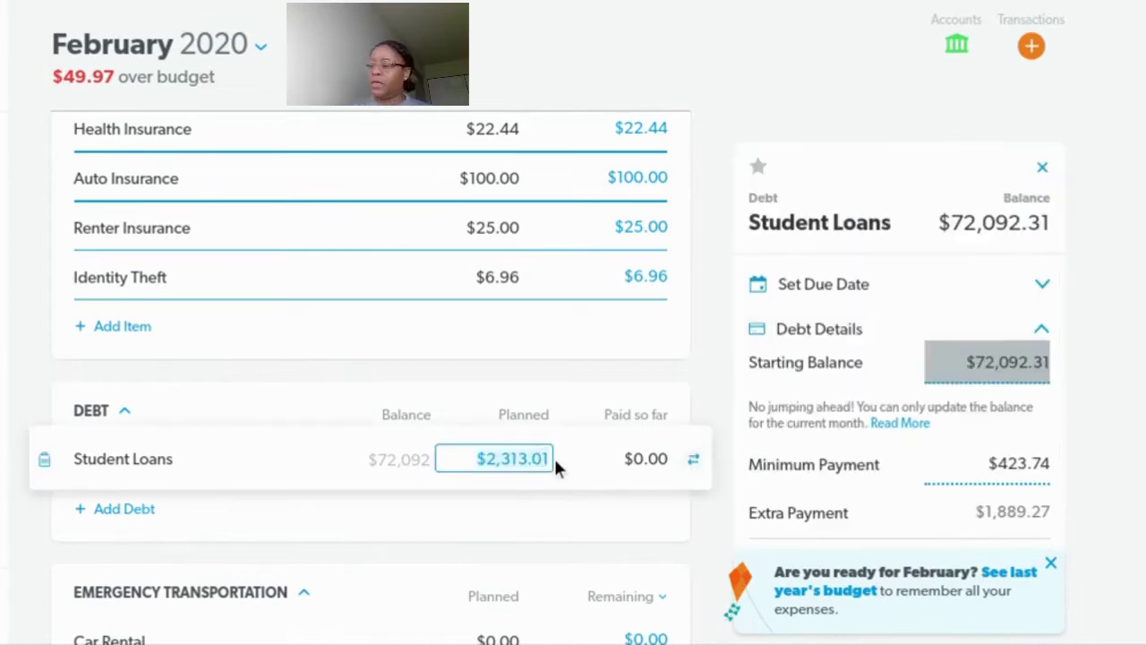
text(226)
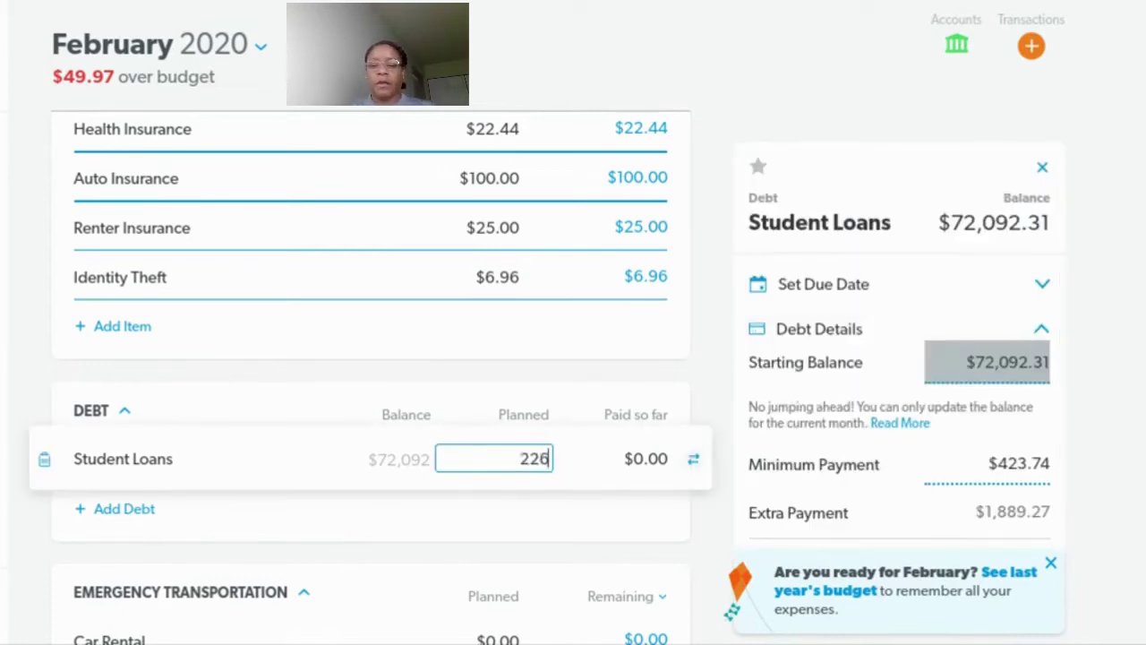
text(3.04)
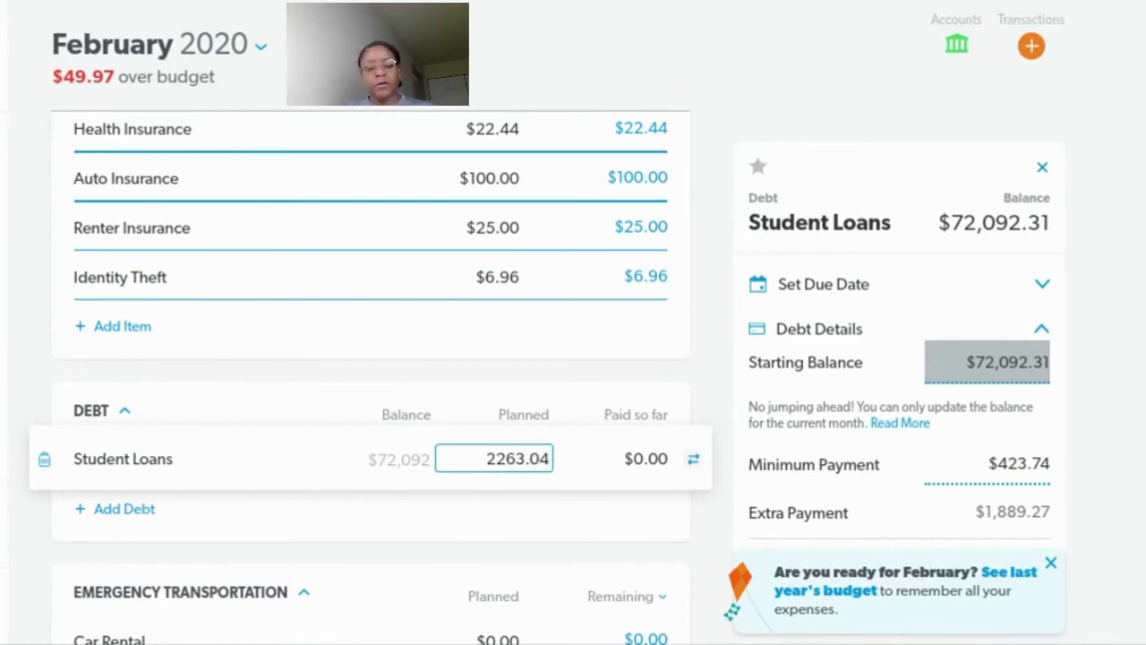
key(Tab)
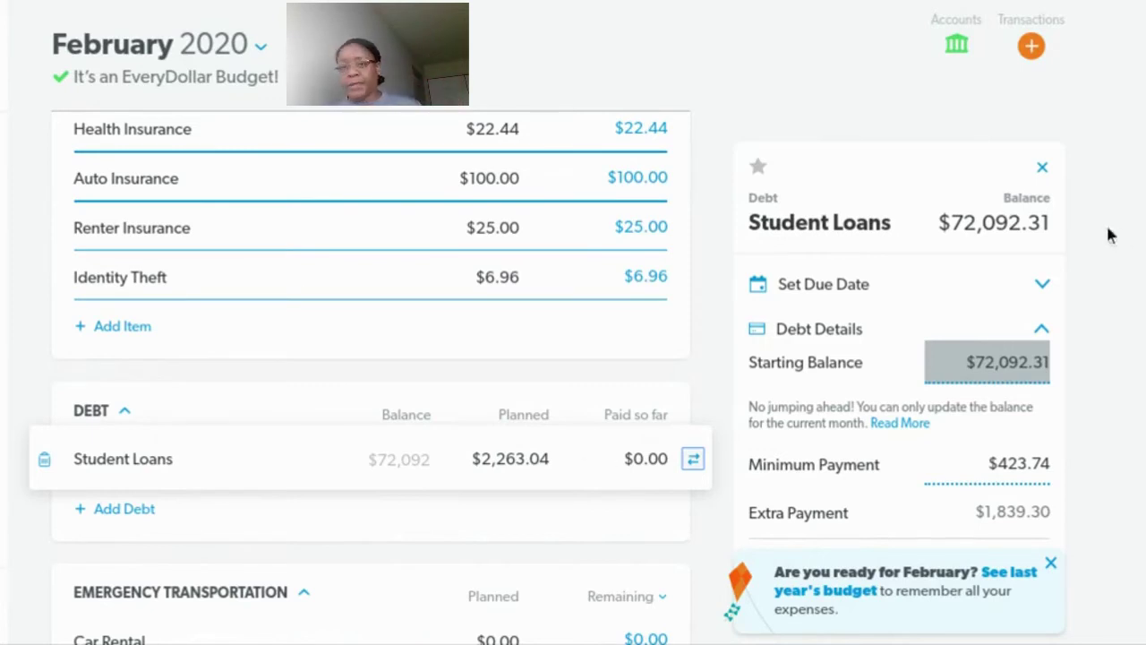
click(1042, 168)
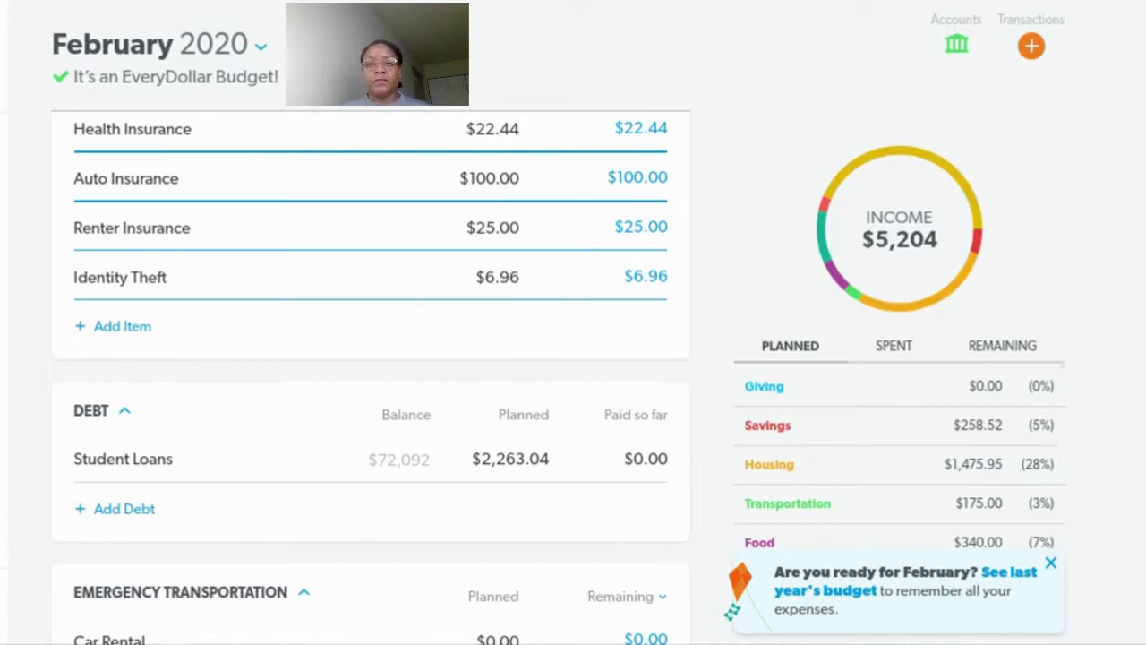
scroll(690, 313, up, 3)
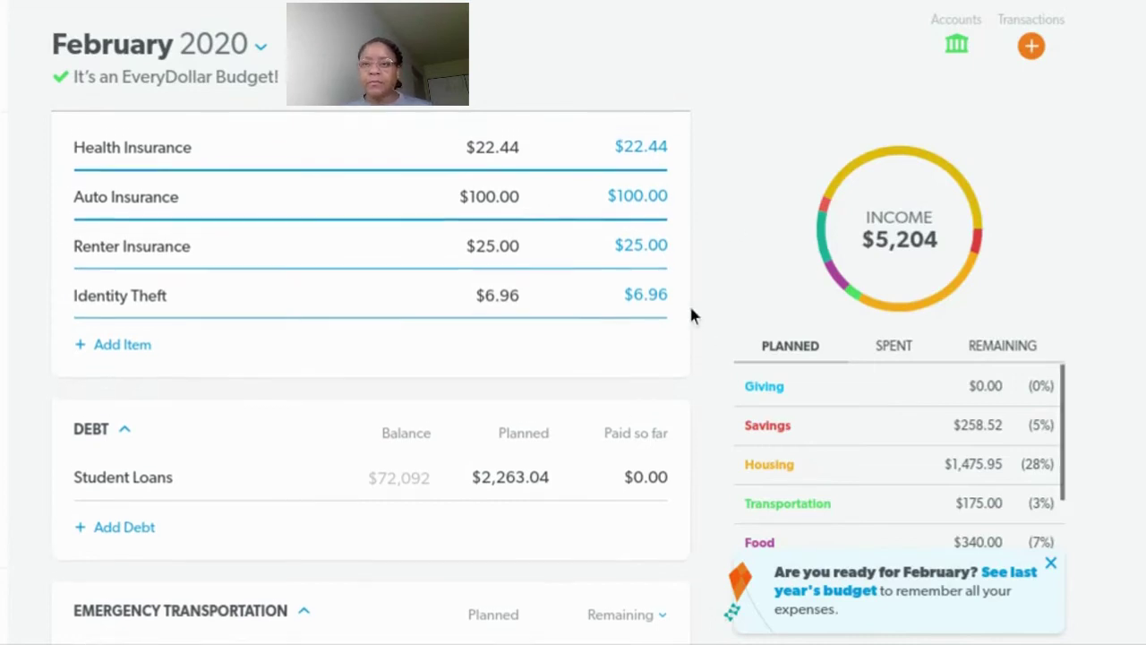
scroll(958, 448, down, 2)
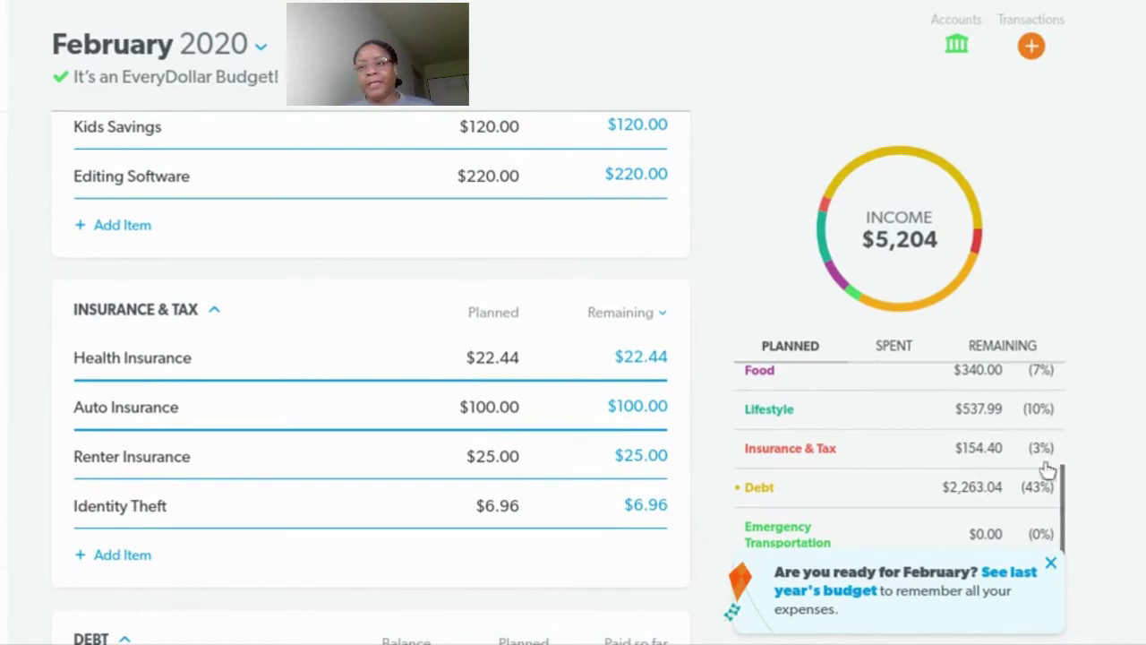
Open the transactions list and start a new expense with an amount of $990.95
scroll(1067, 170, up, 1)
scroll(1065, 169, up, 15)
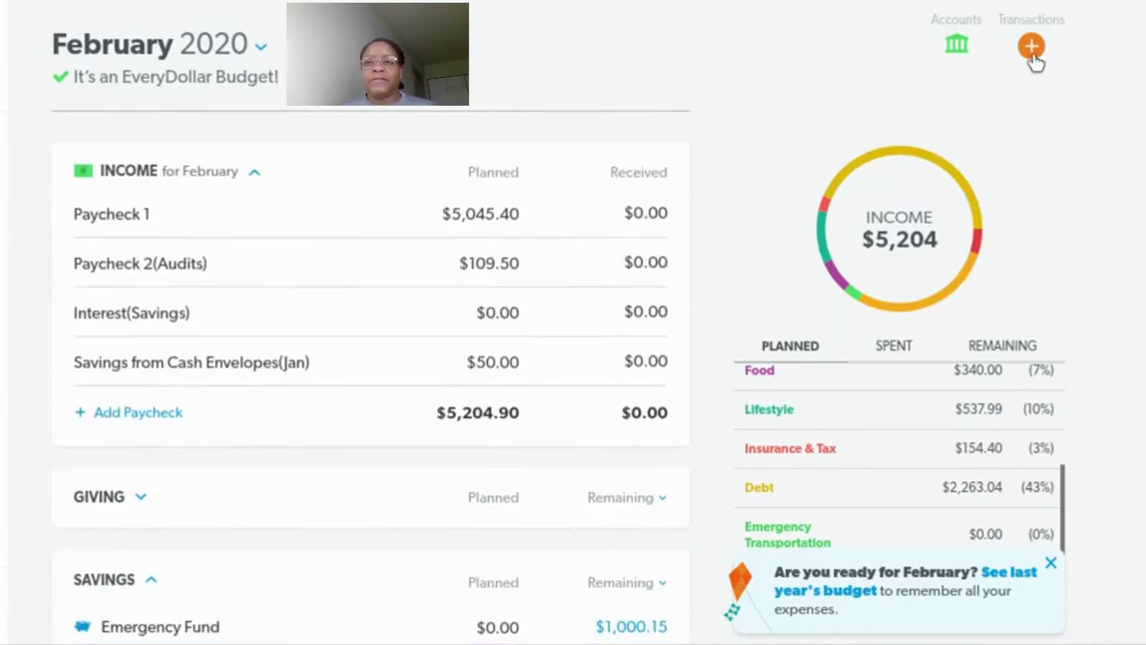
click(1034, 58)
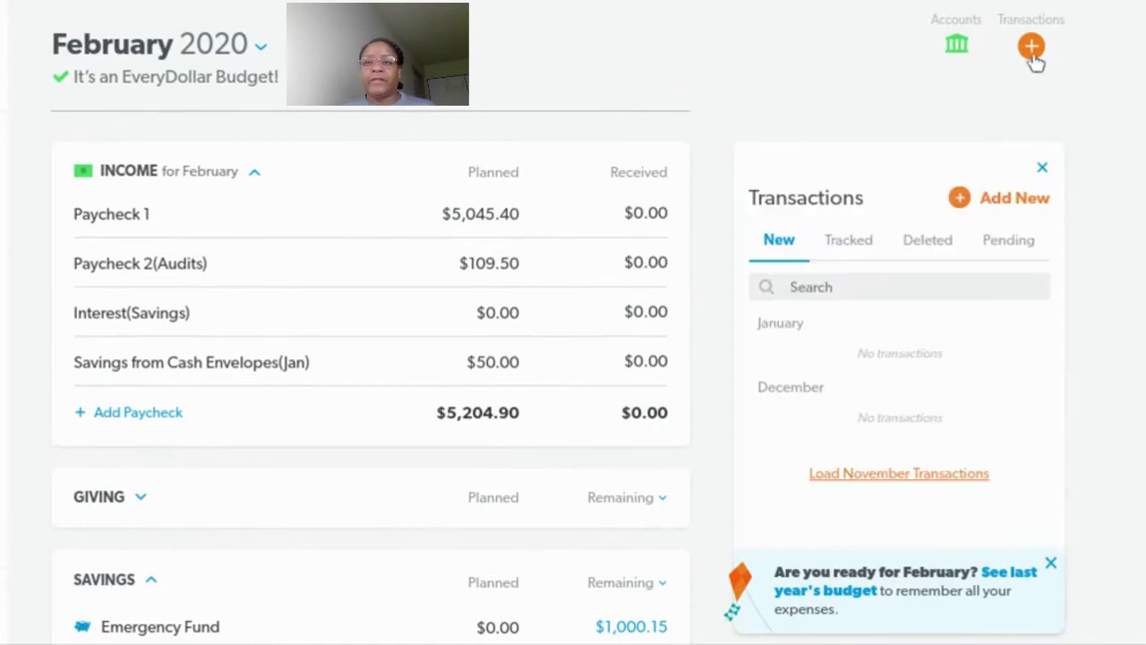
scroll(1003, 327, down, 1)
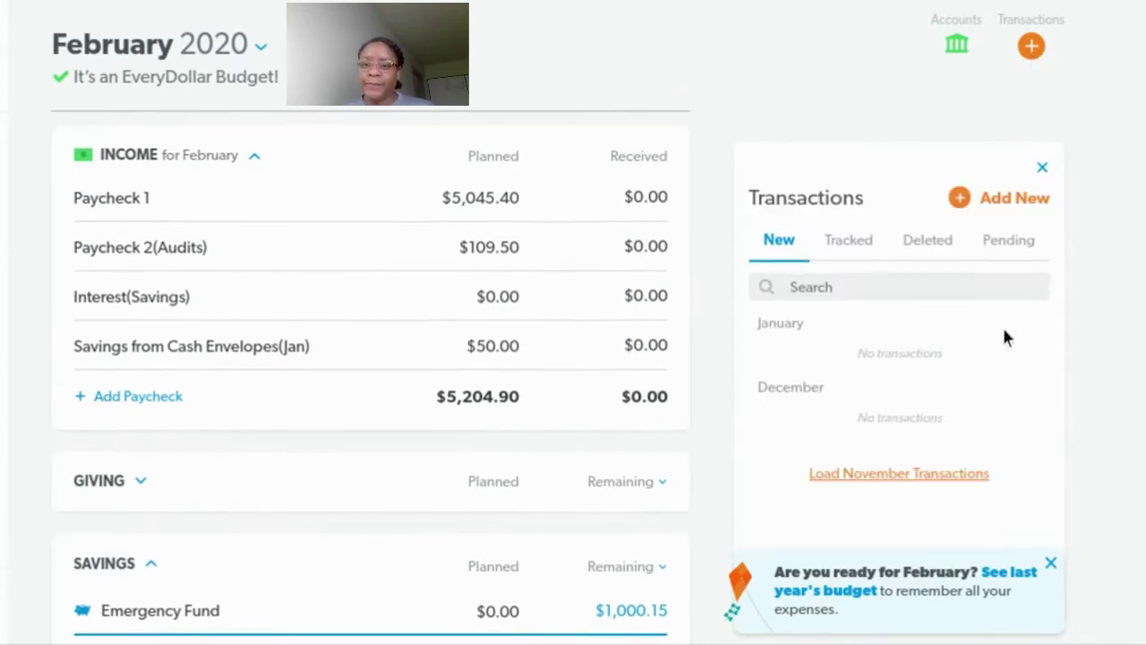
click(1007, 200)
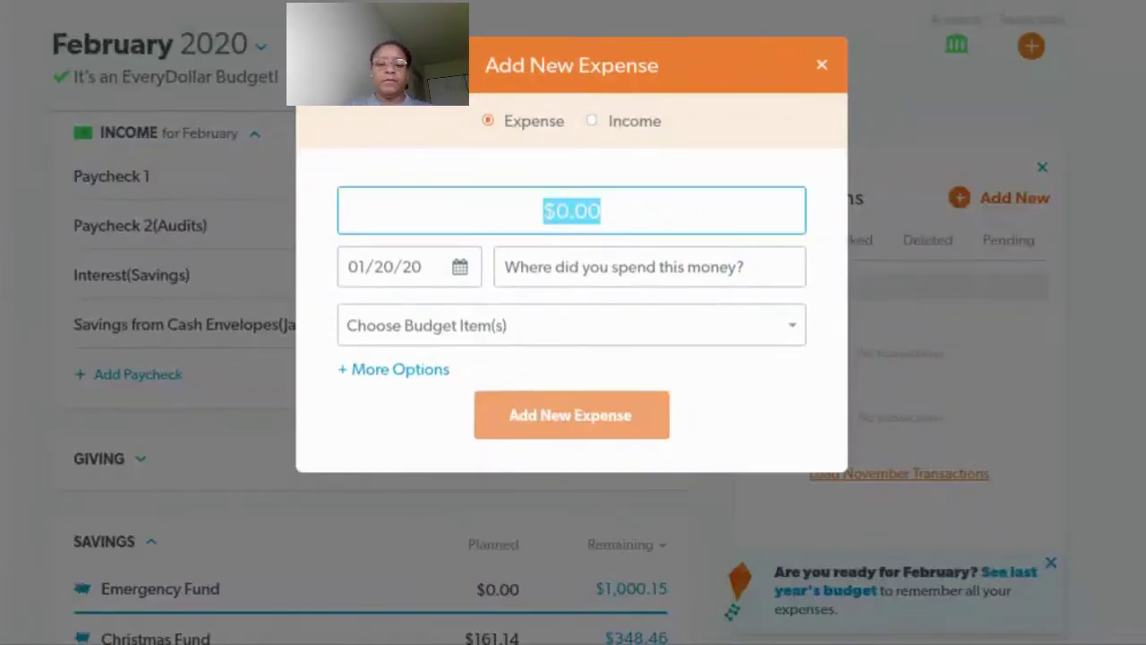
text(990)
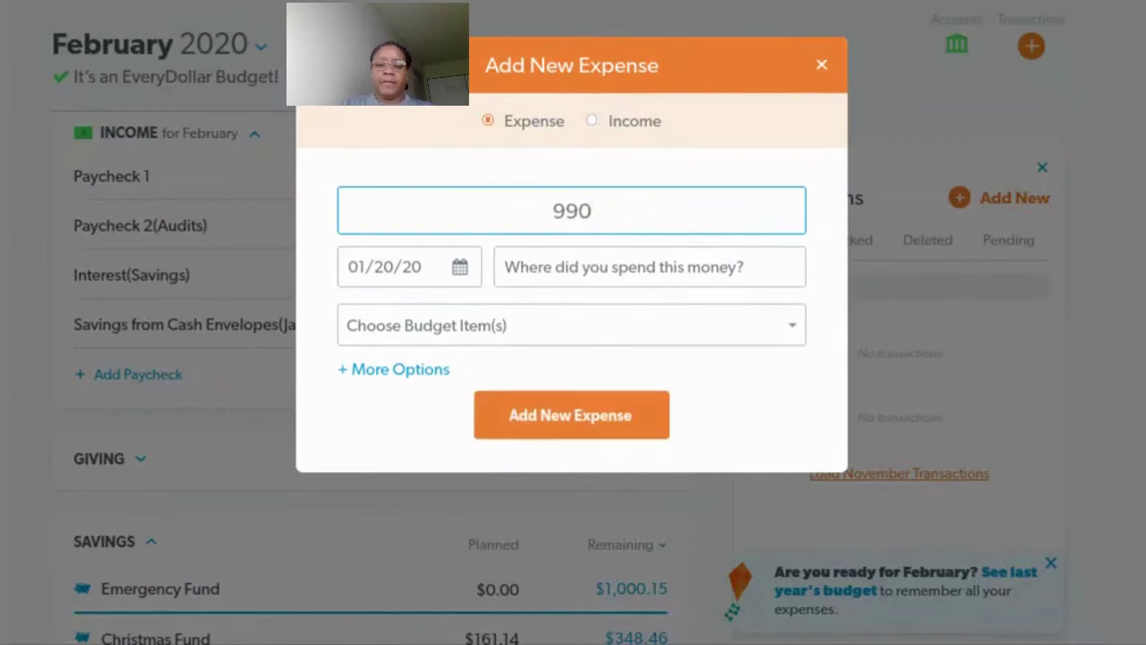
text(.95)
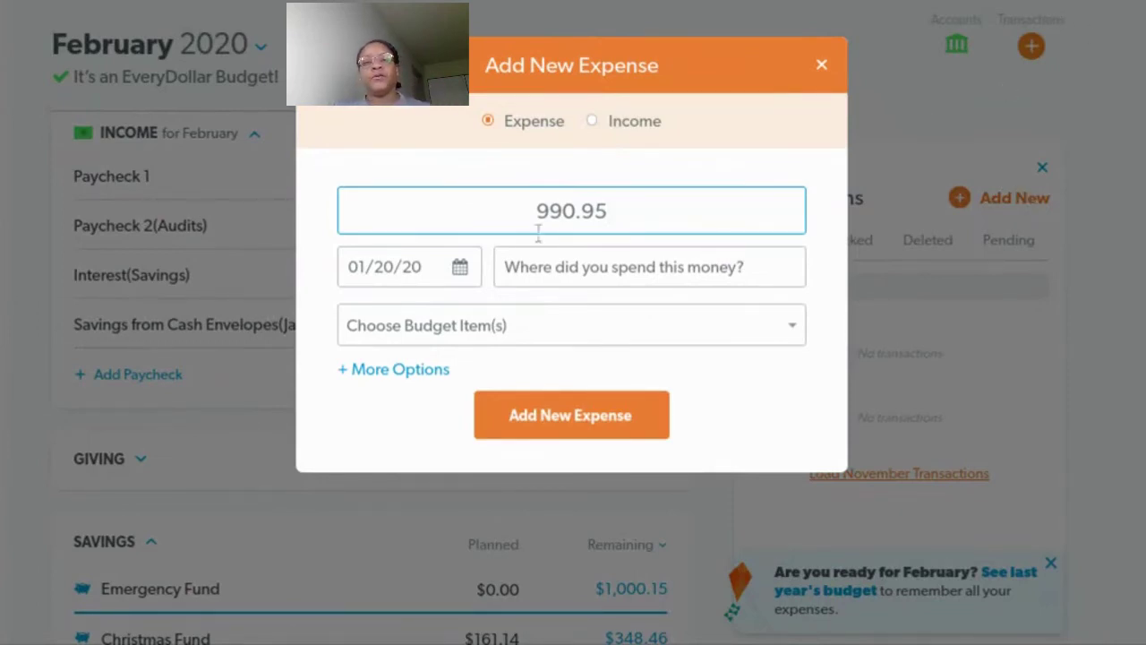
Set the date of the $990.95 expense to 02/01/20
click(459, 271)
click(458, 271)
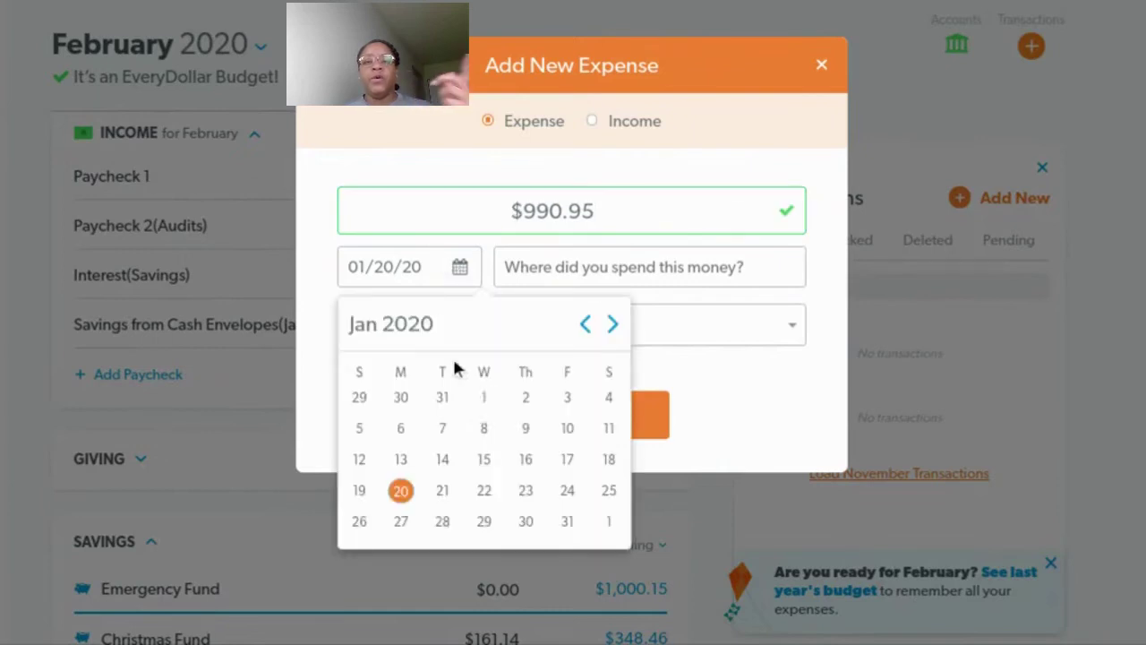
click(479, 395)
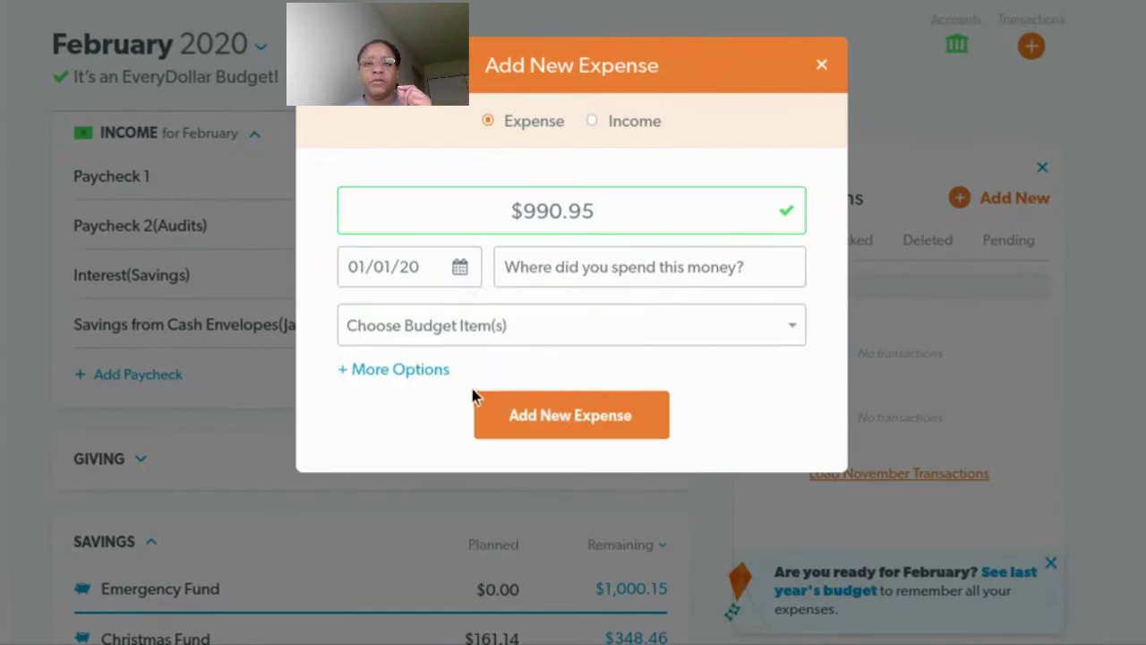
click(458, 271)
click(613, 324)
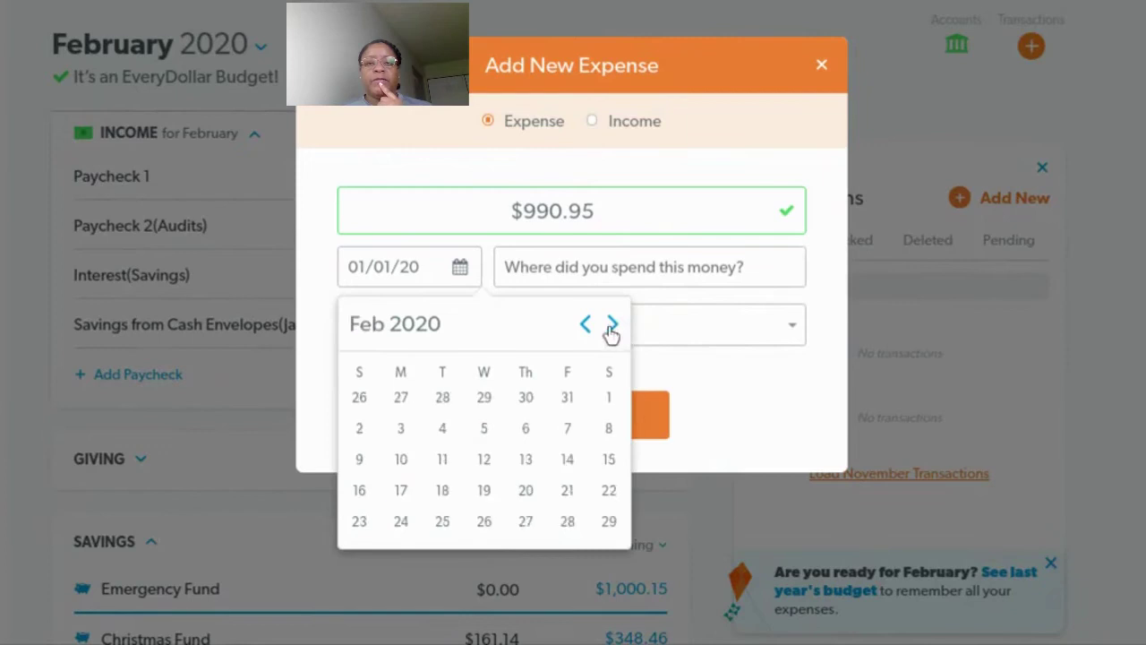
click(612, 400)
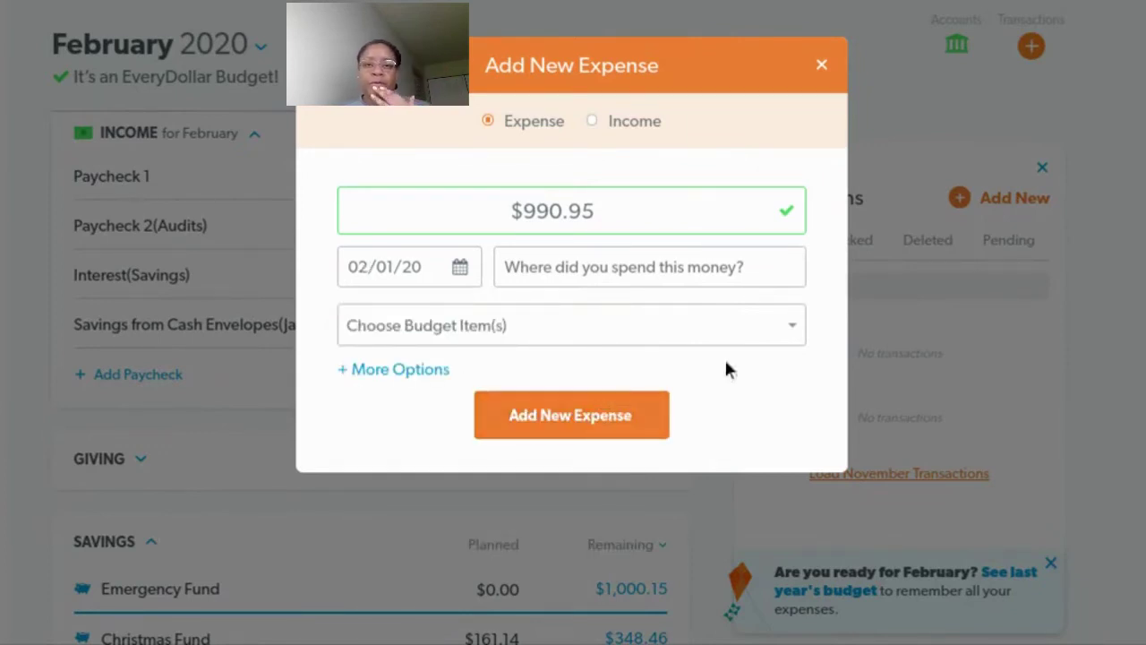
Enter Lynnfield as where the money was spent and add the expense without a budget item
click(654, 269)
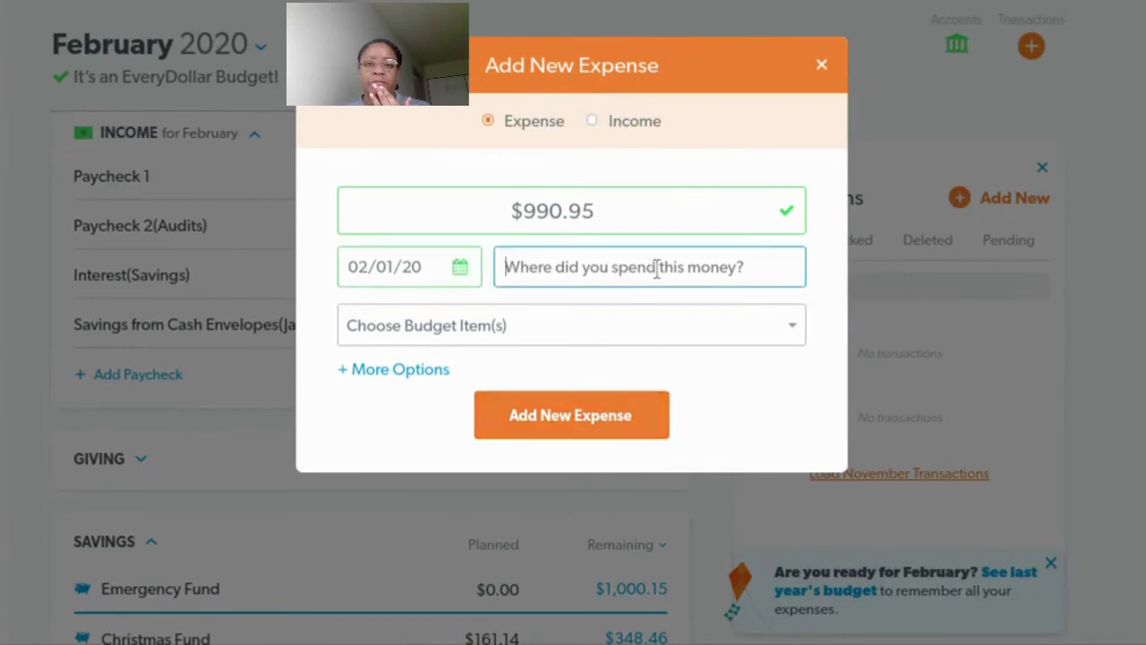
text(L)
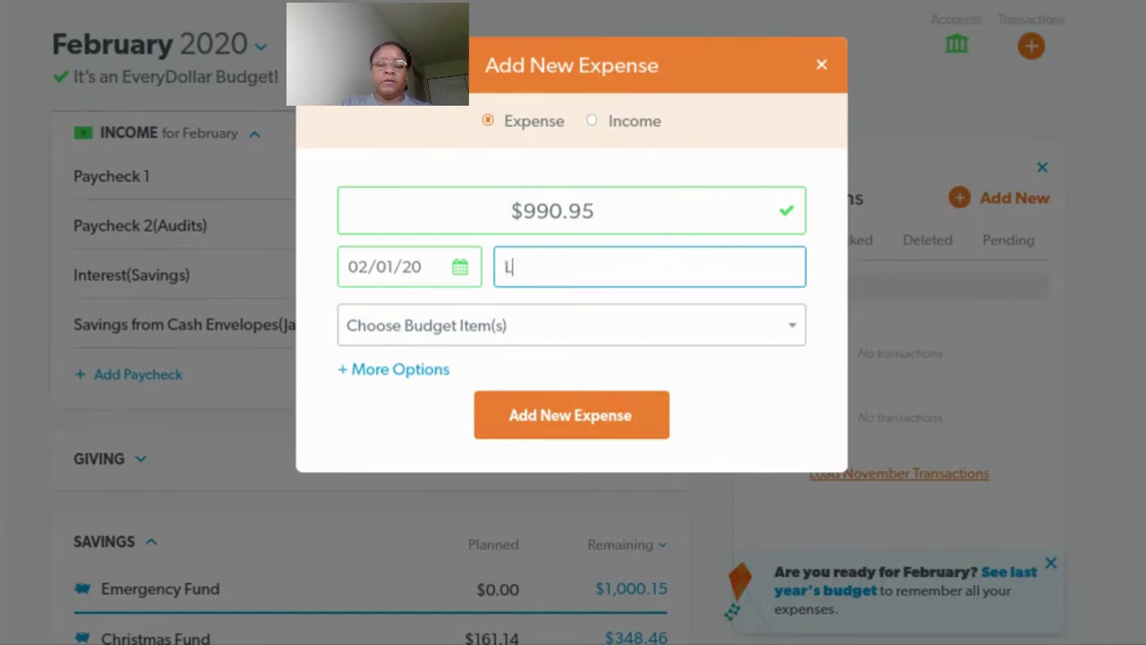
text(ynnfield)
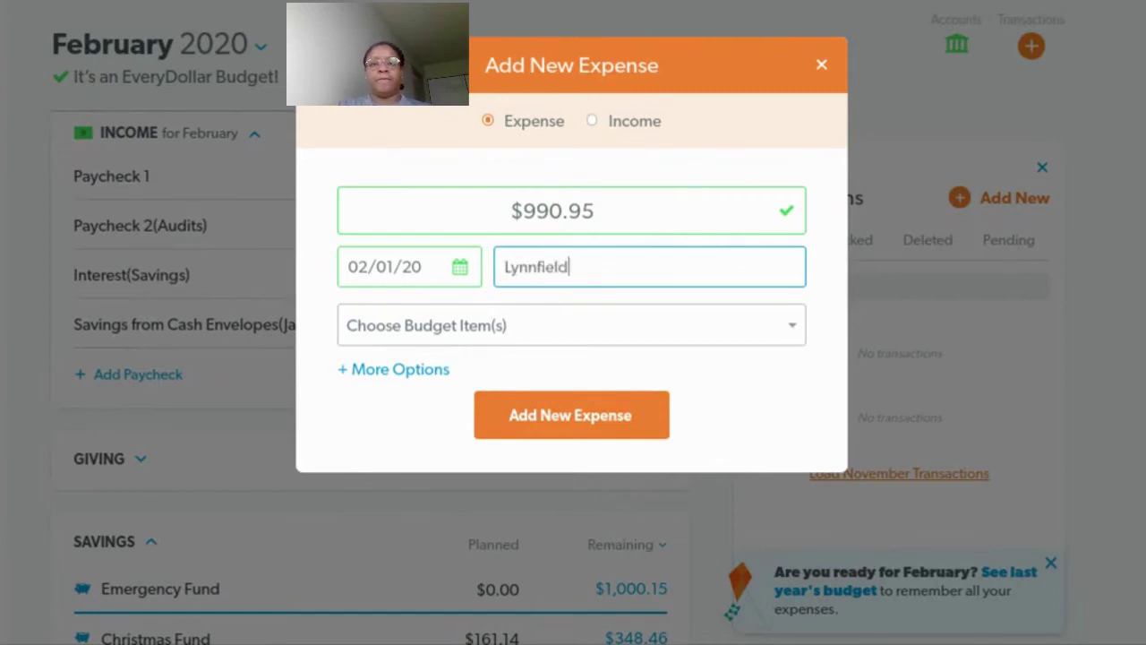
click(573, 430)
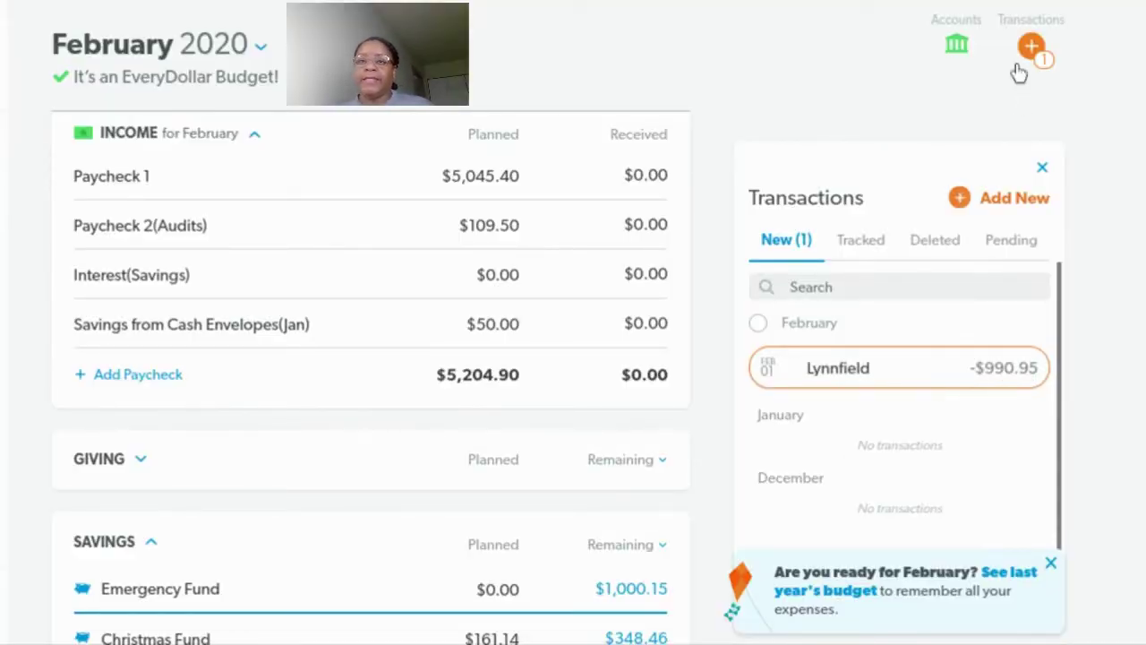
Start another new expense with an amount of $25.00
click(967, 197)
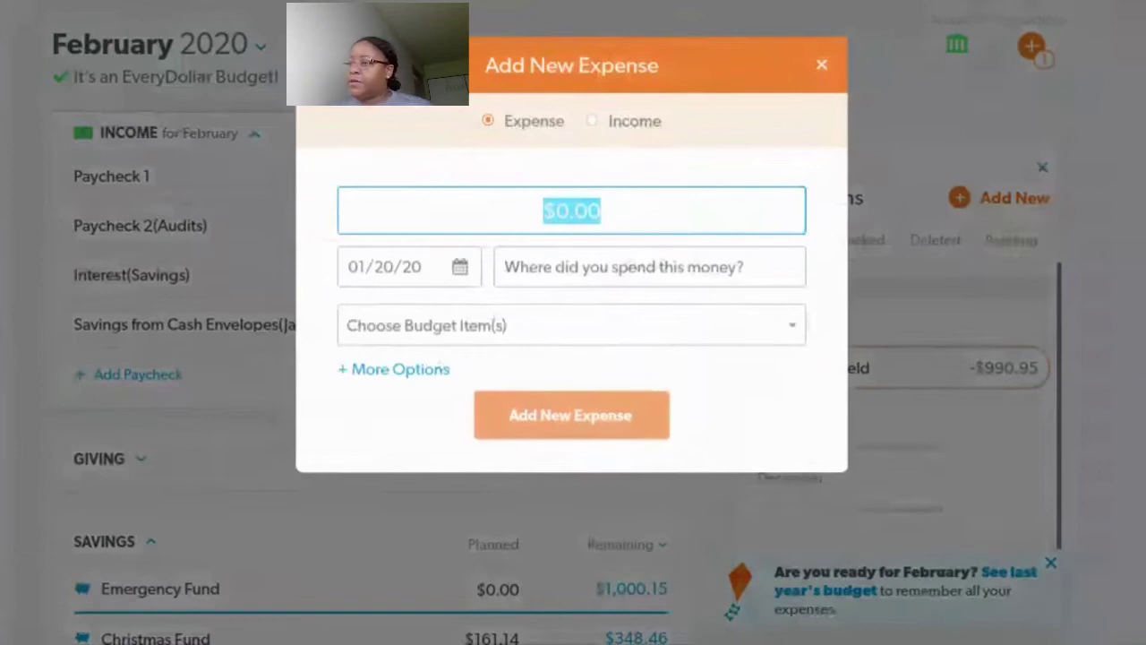
click(464, 264)
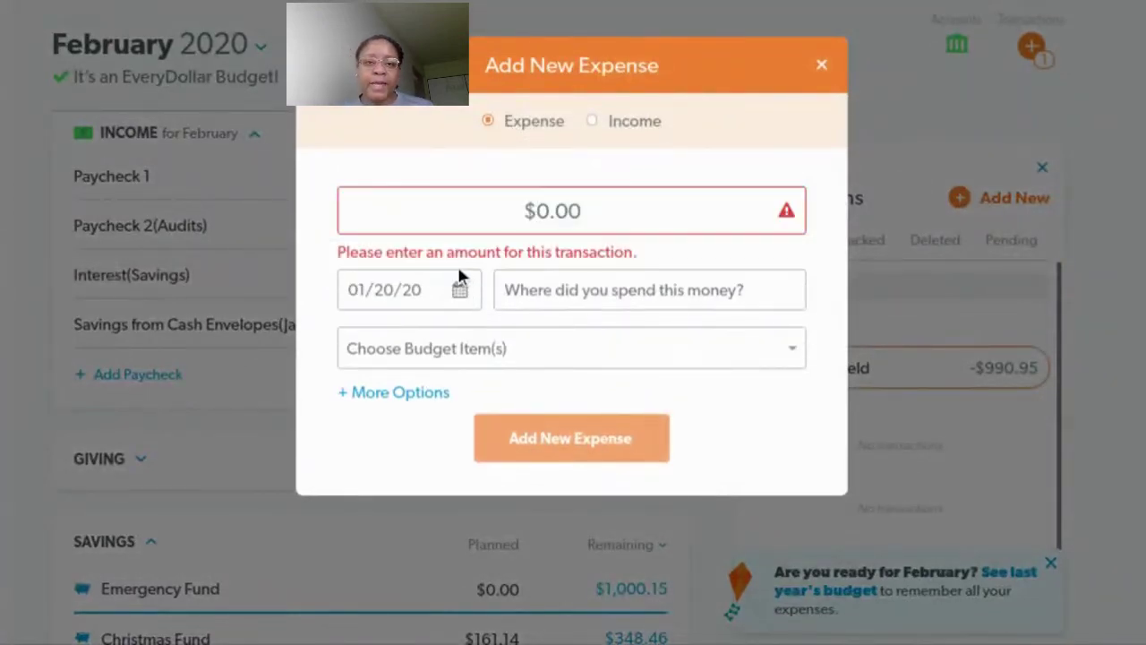
click(614, 217)
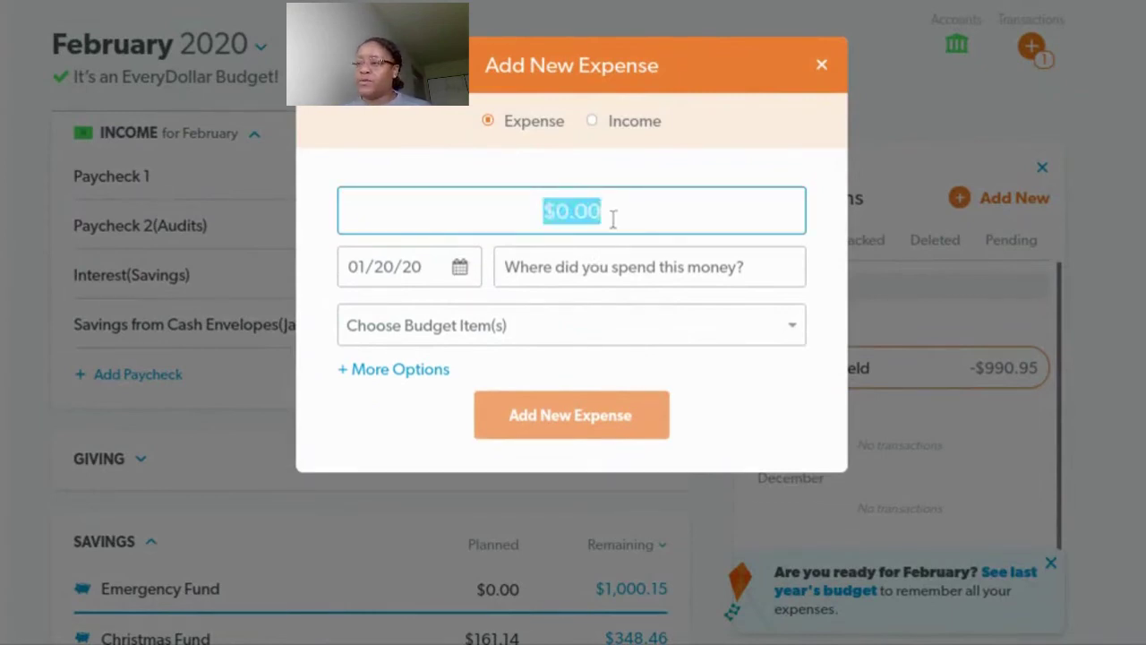
text(25)
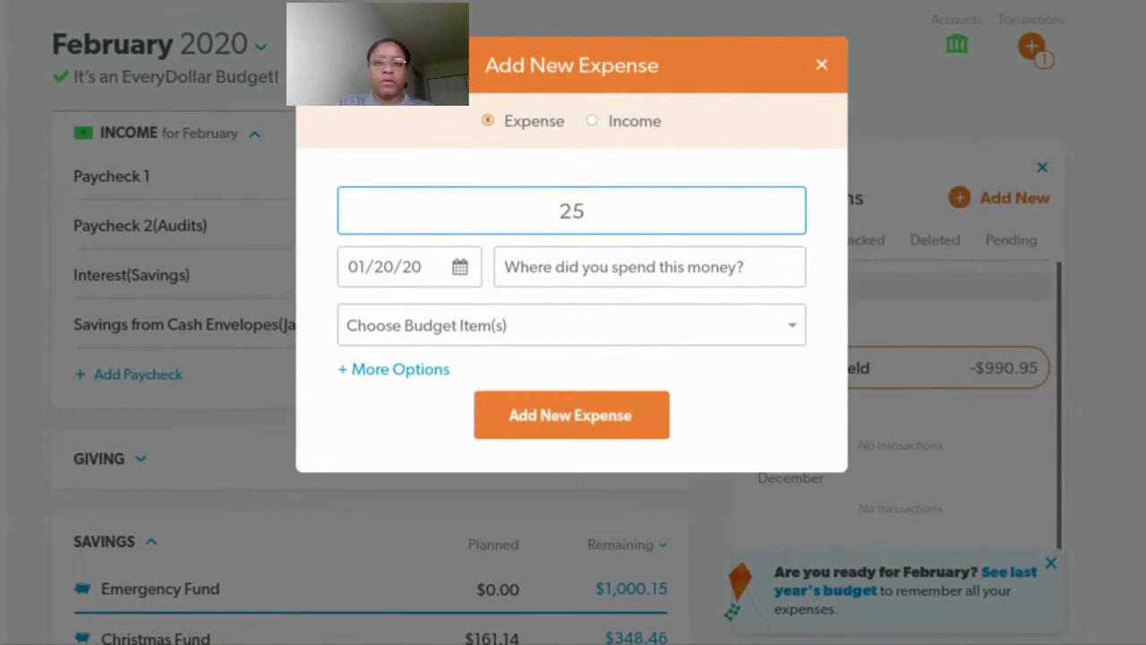
text(.00)
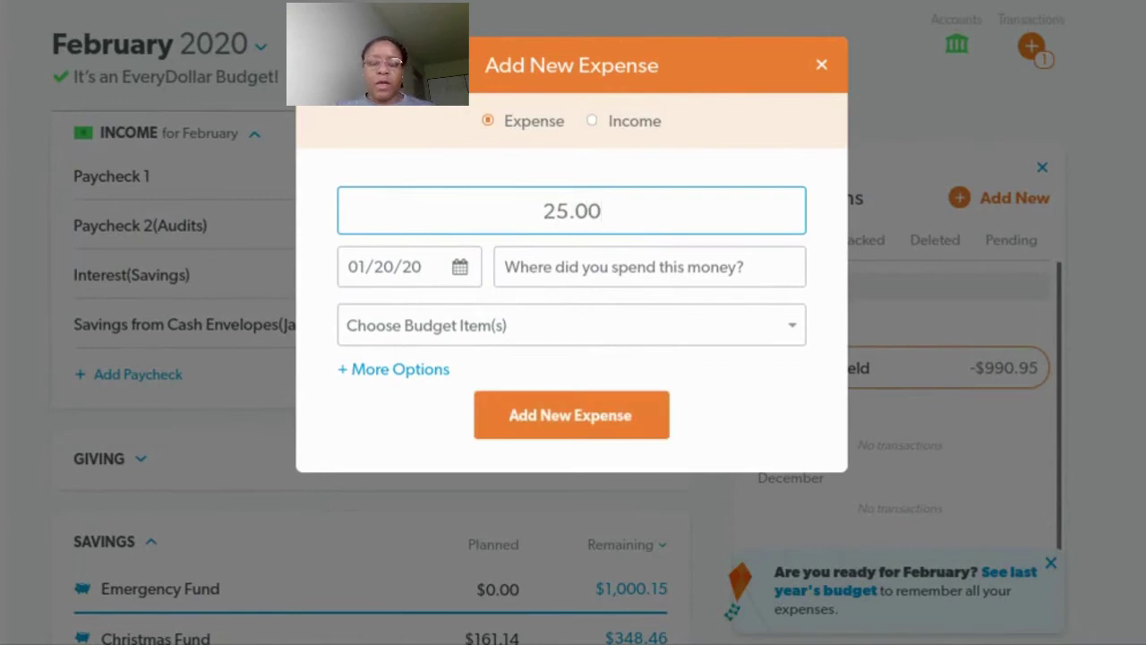
Date the $25.00 expense 02/05/20, enter Assurant as where it was spent, and add it
click(461, 278)
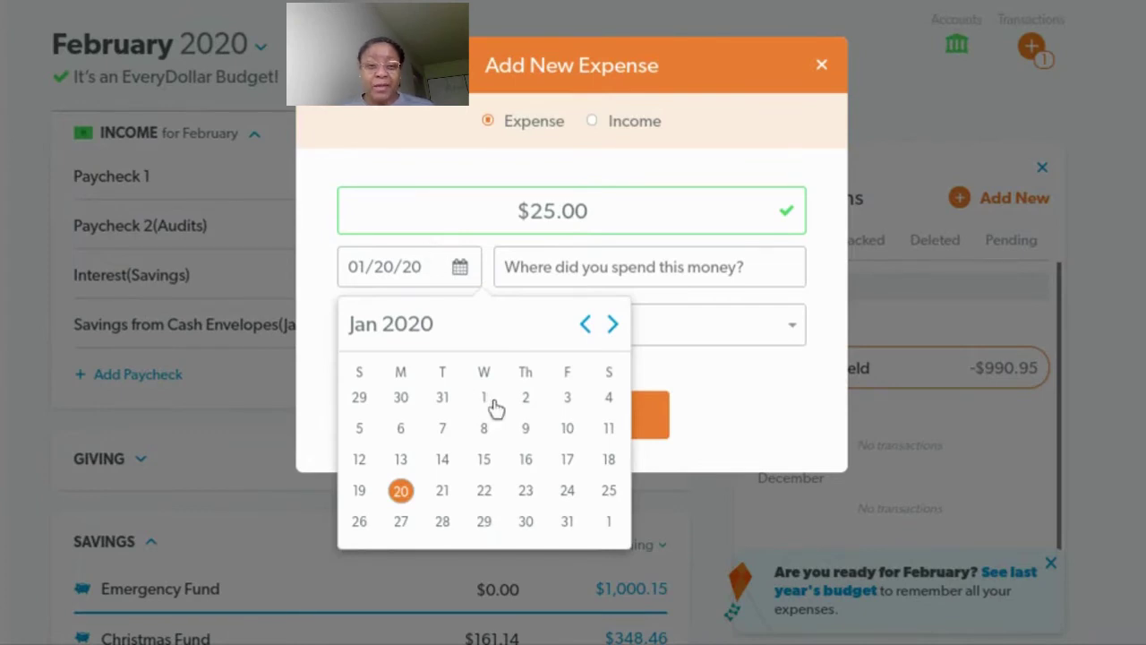
click(613, 326)
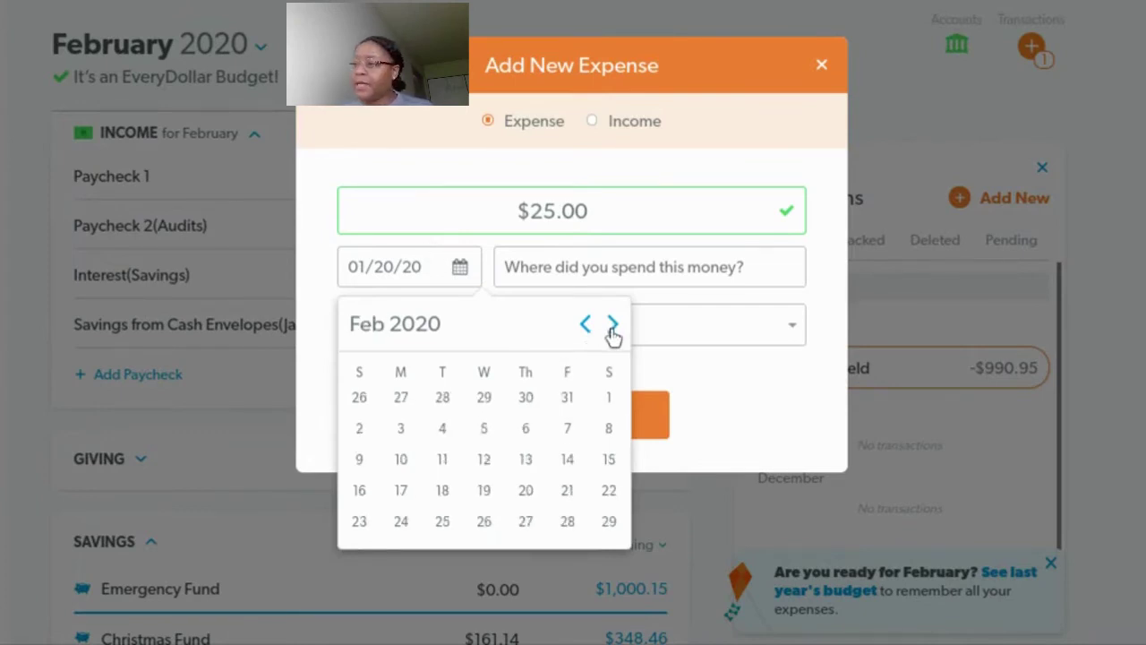
click(480, 428)
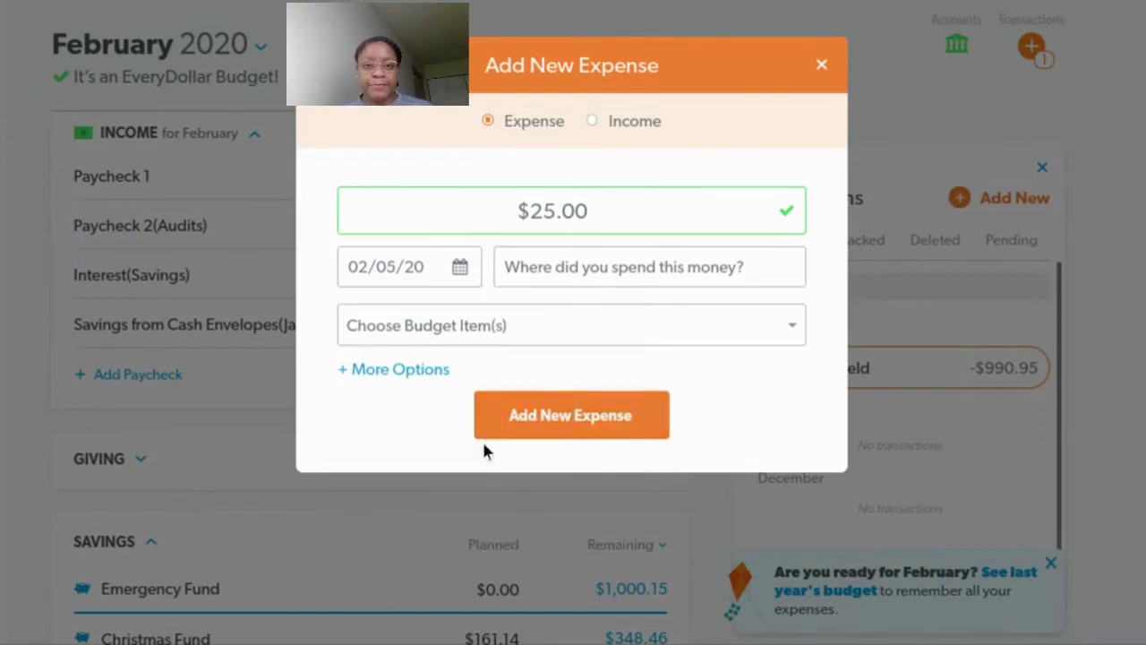
click(673, 280)
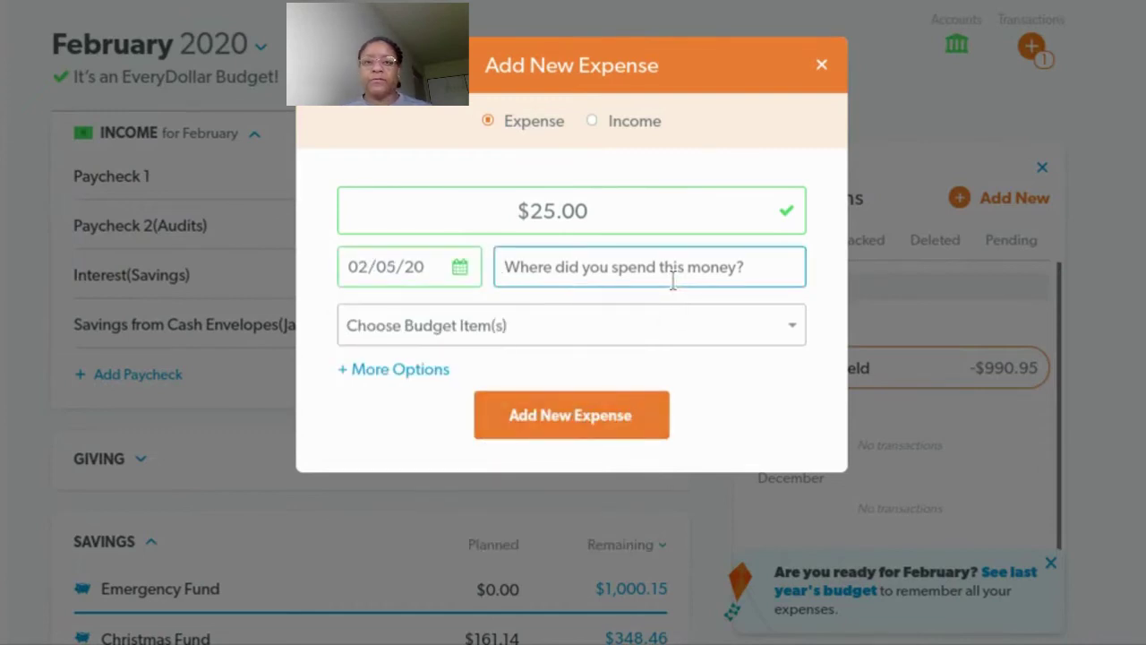
text(Assurant)
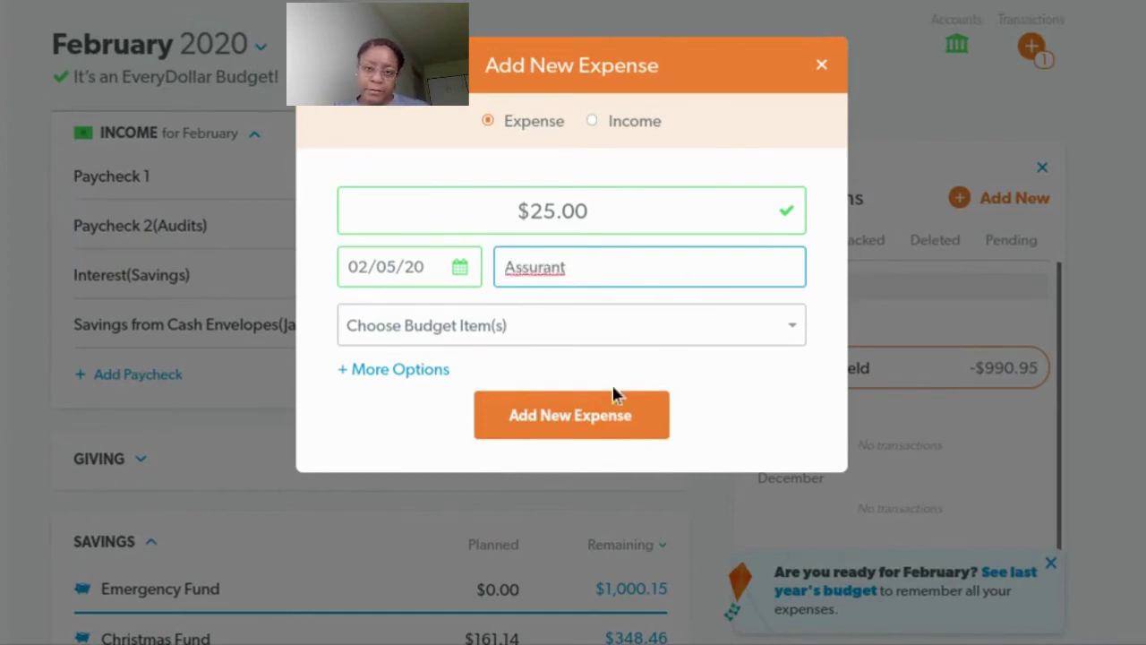
click(591, 423)
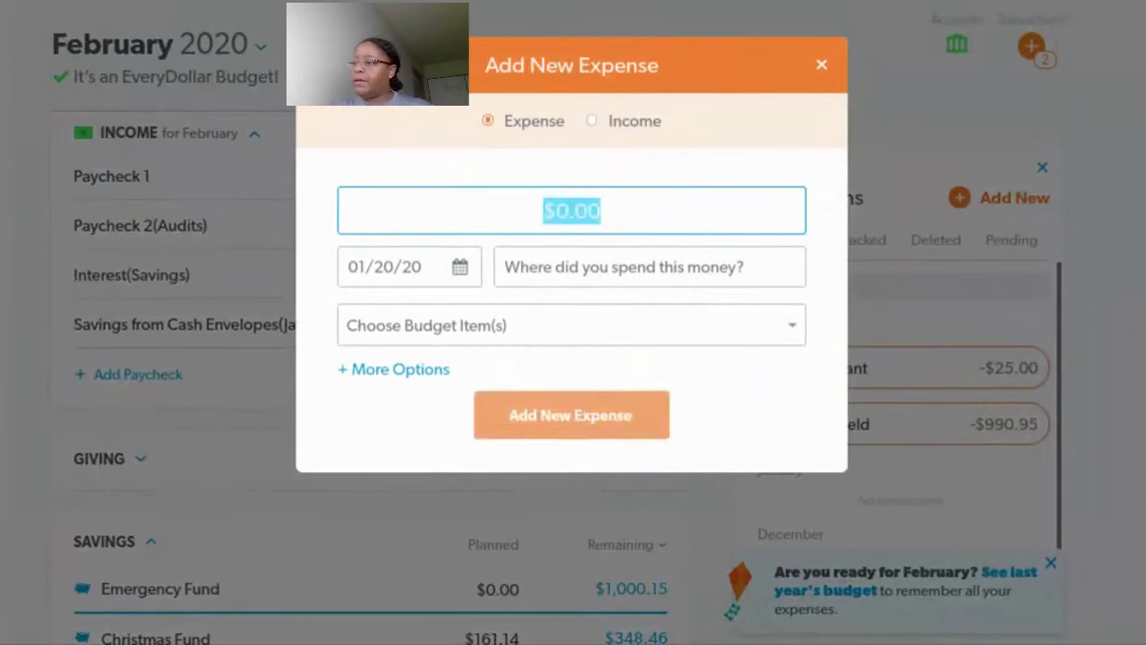
Fill in a new expense of $2.99 with iCloud as where the money was spent
text(2.99)
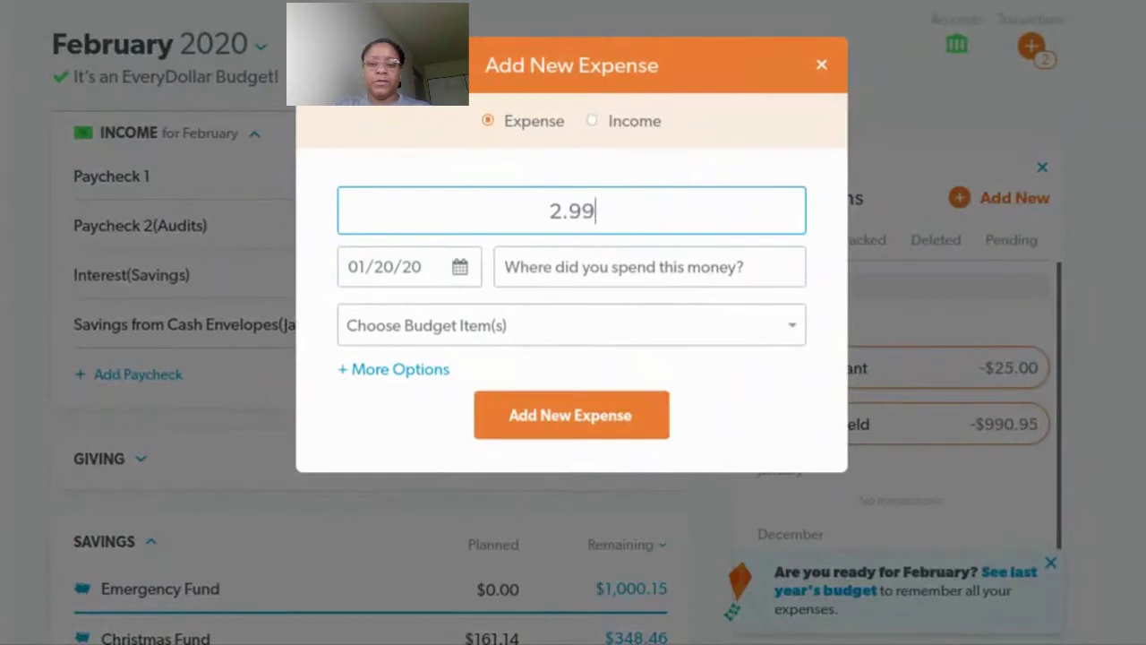
key(Tab)
key(Tab)
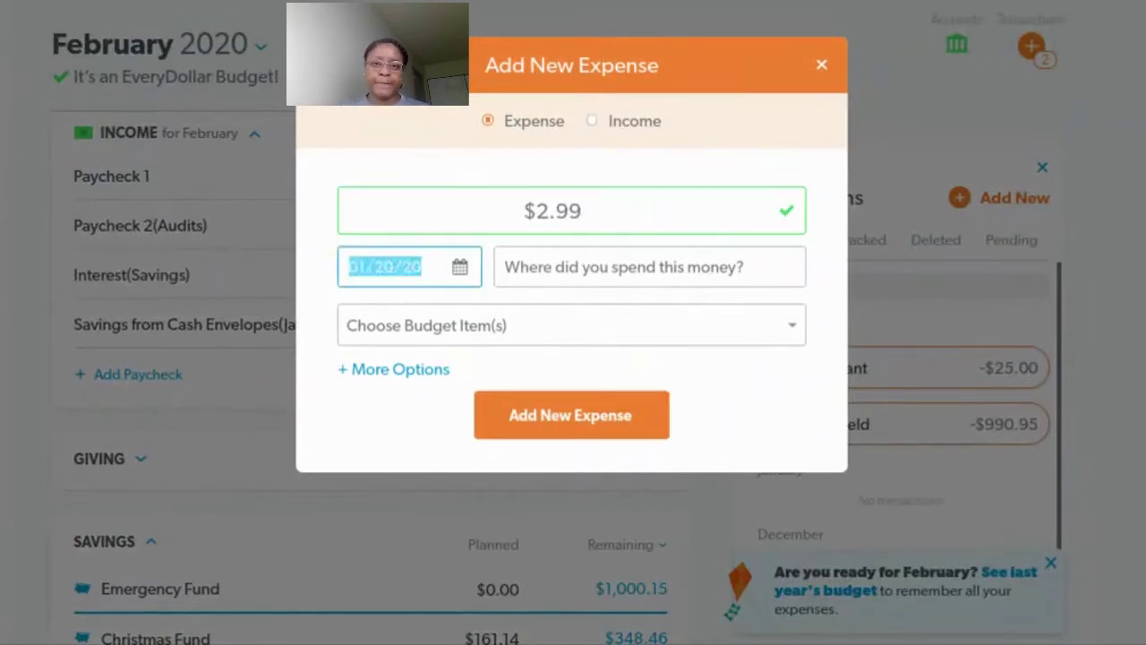
text(icloud)
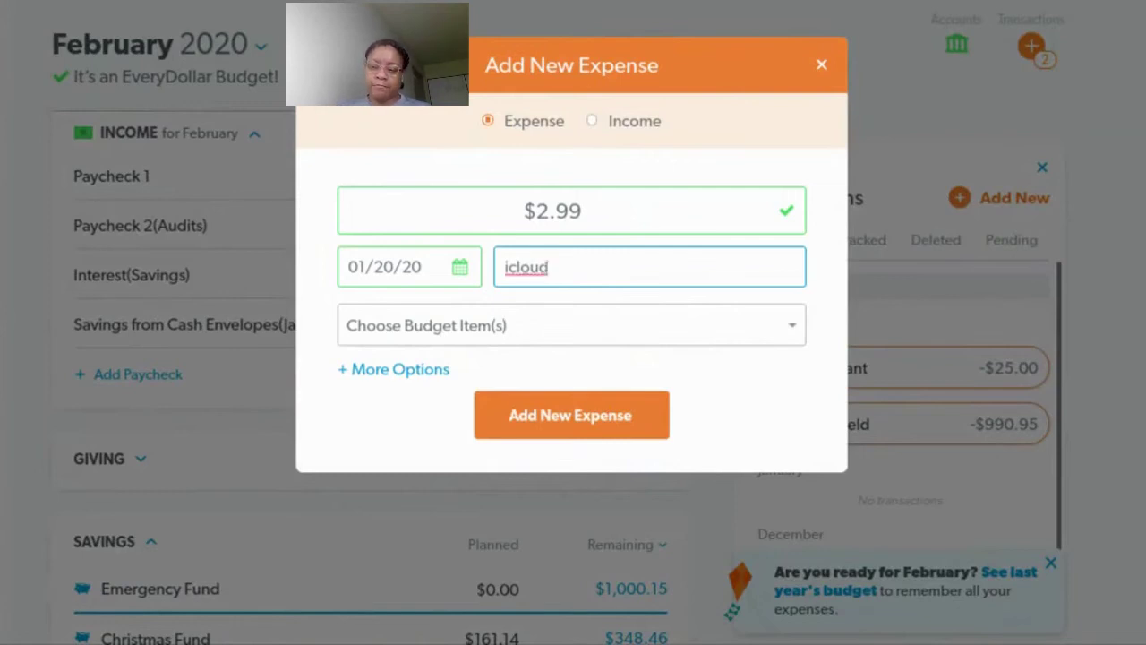
key(BackSpace)
key(BackSpace)
key(BackSpace)
key(BackSpace)
key(BackSpace)
text(Cloud)
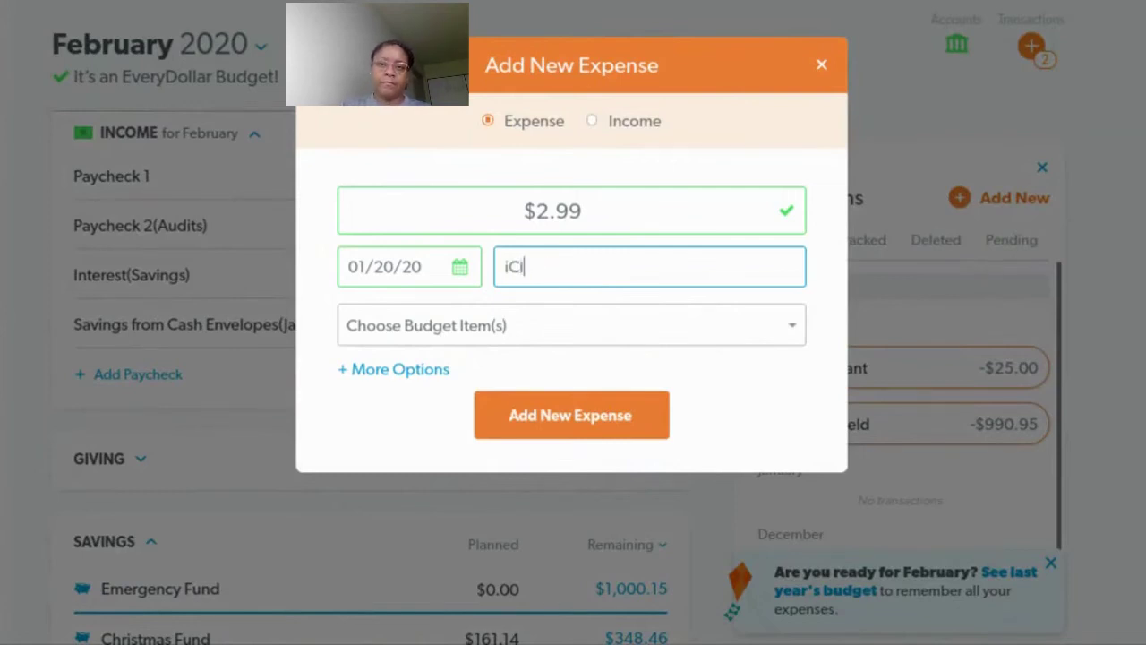
Set the iCloud expense's date to 02/08/20 and add the expense
click(460, 267)
click(612, 324)
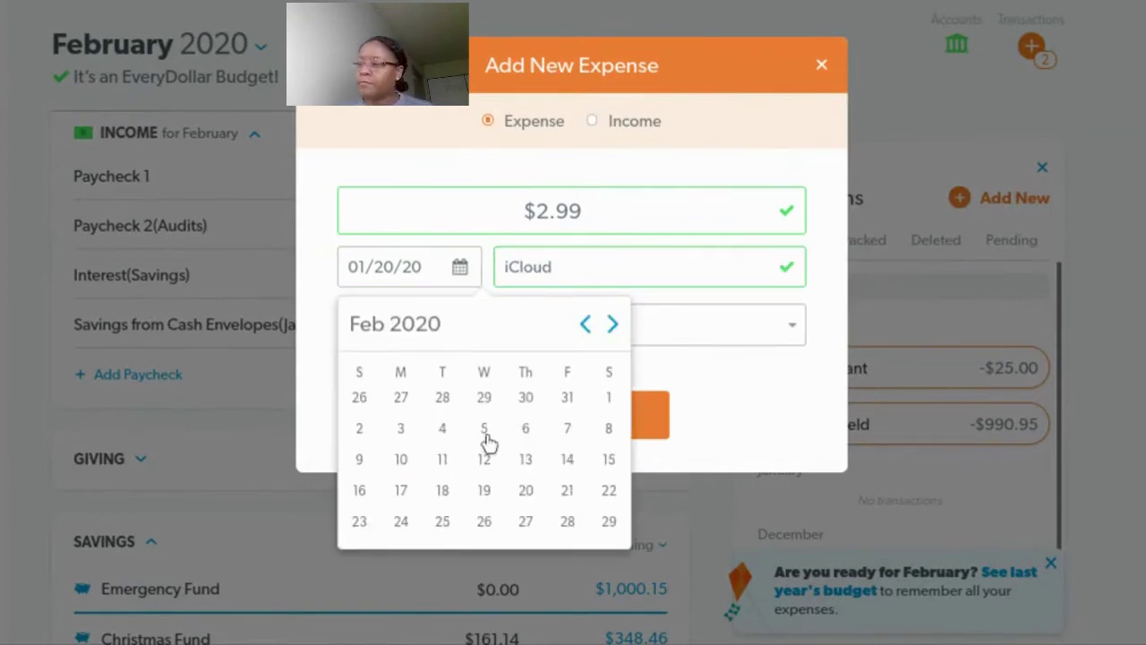
click(609, 429)
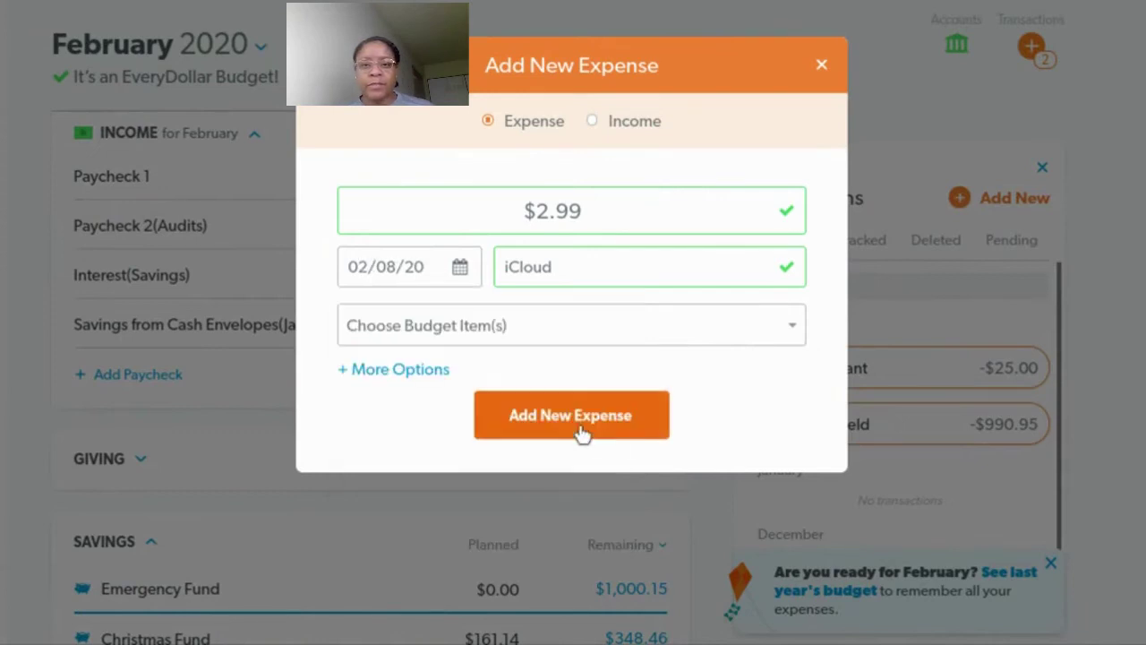
click(557, 424)
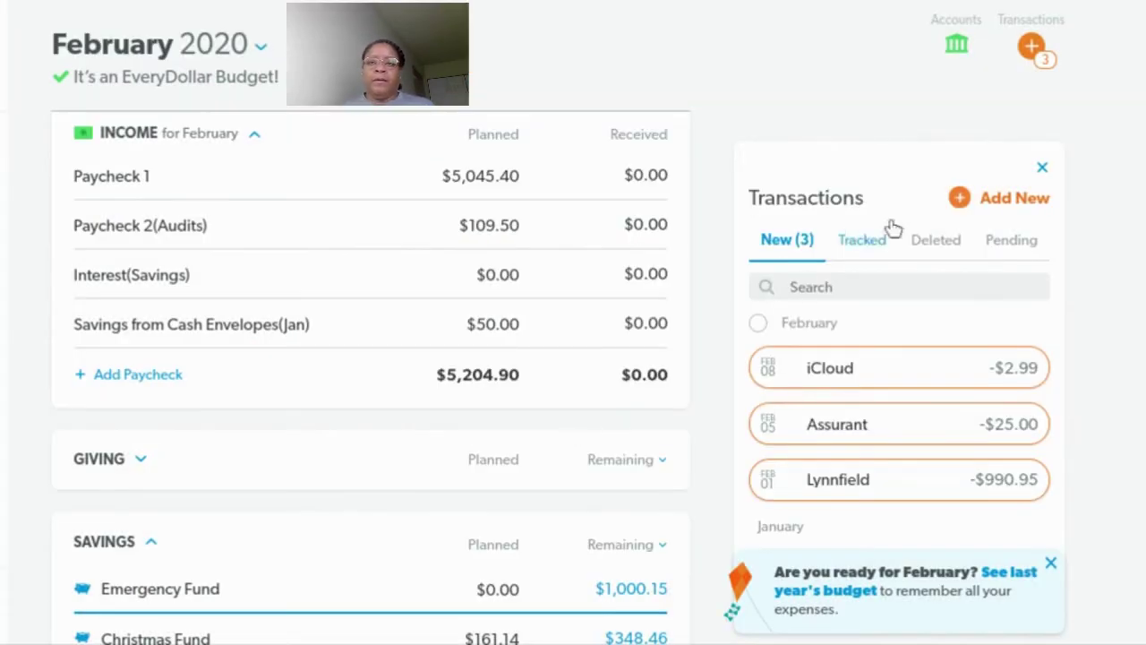
Add a new expense of $145.00 with xFinity as where the money was spent
click(996, 199)
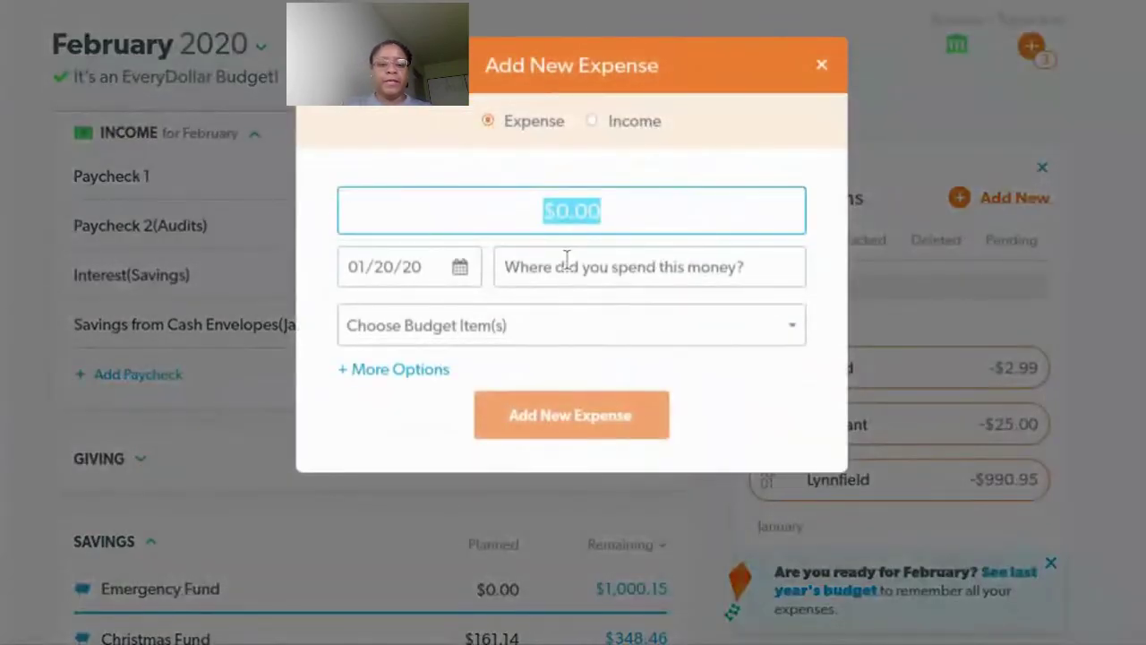
text(145.00)
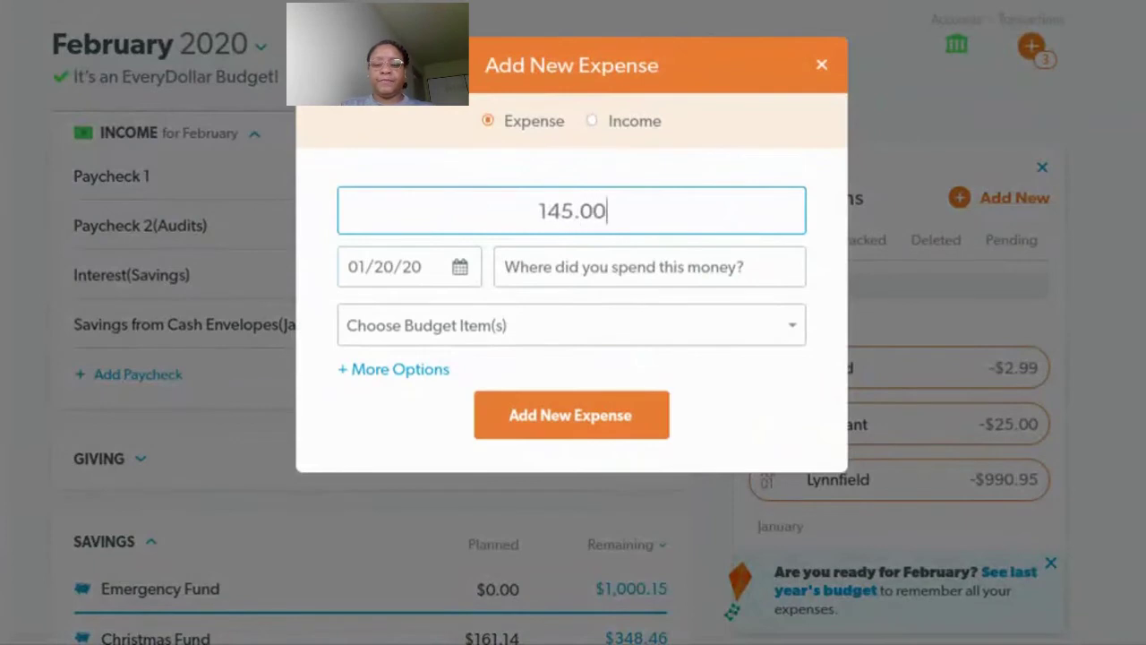
key(Tab)
key(Tab)
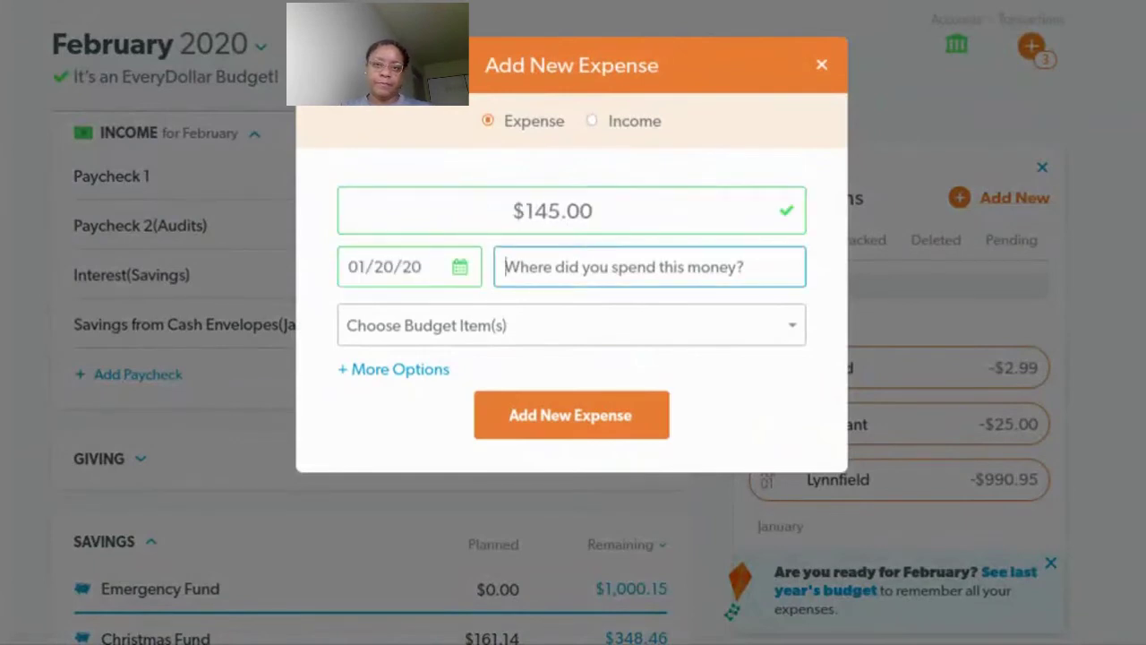
text(xFinity)
click(577, 426)
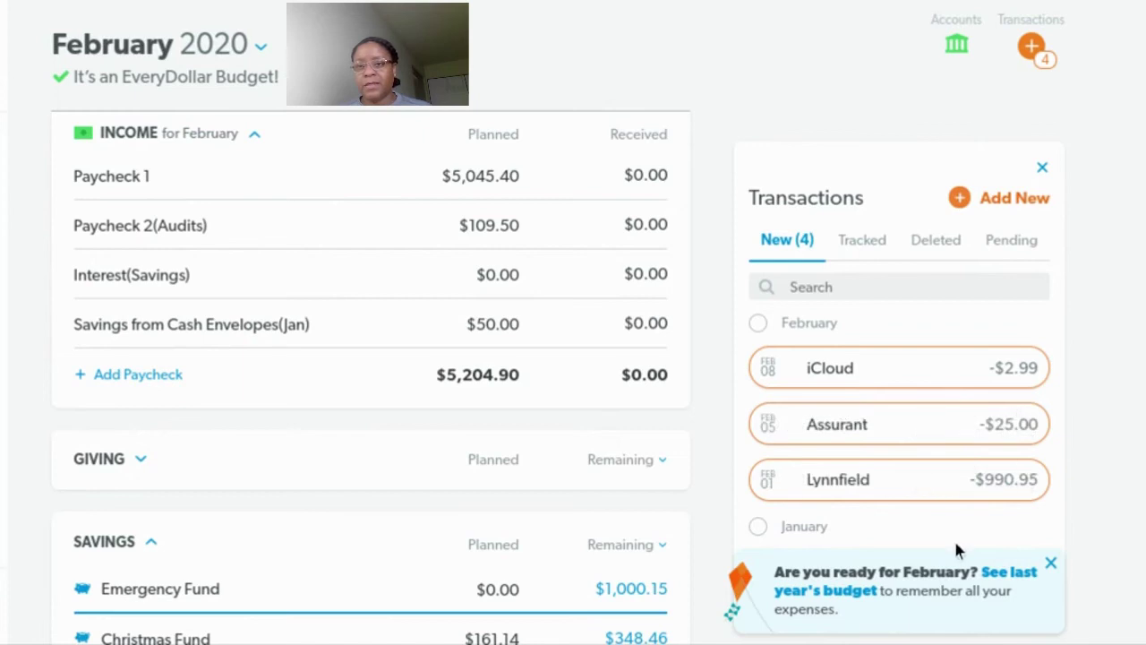
Change the xFinity expense's date to 02/15/20 and save the changes
scroll(842, 460, down, 1)
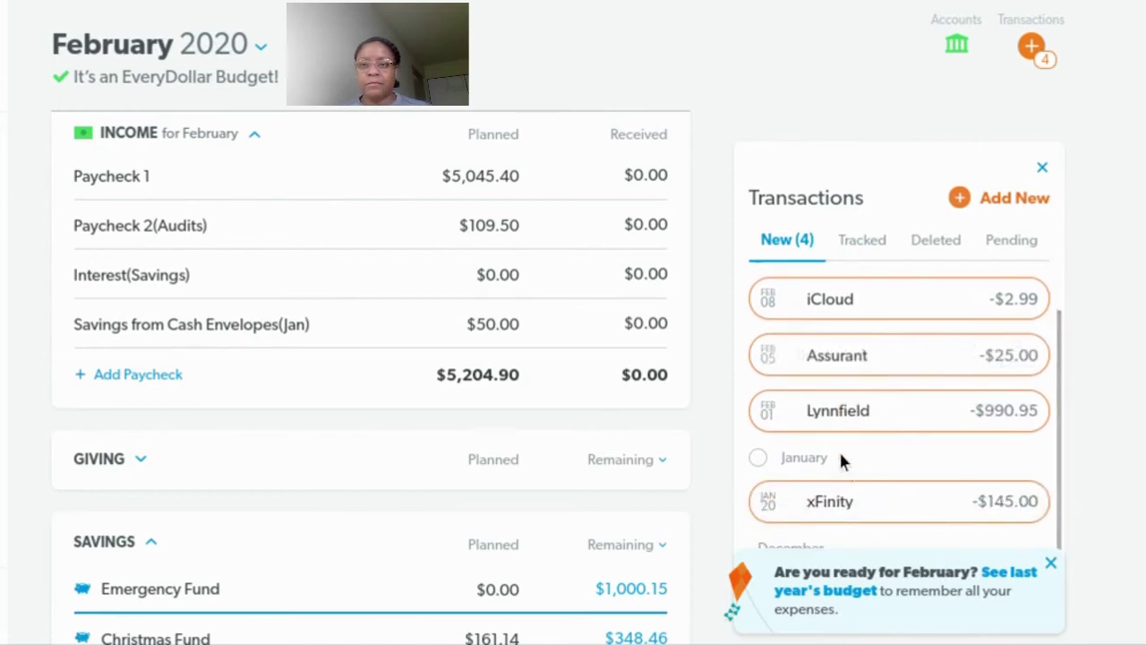
mouse_move(872, 508)
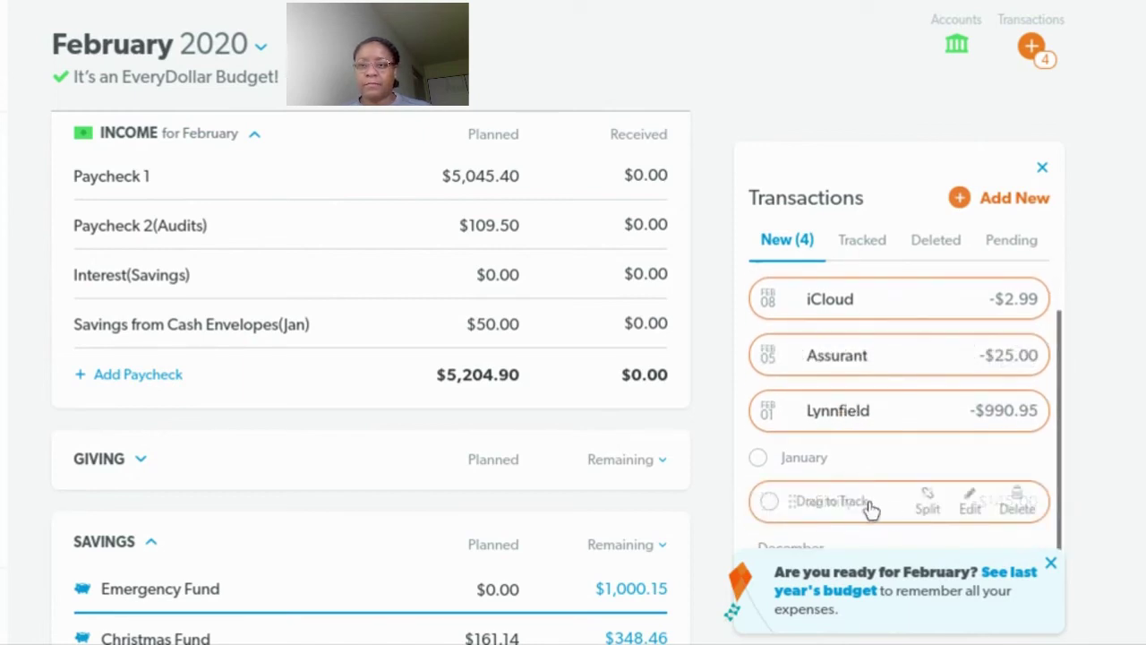
click(969, 507)
click(460, 267)
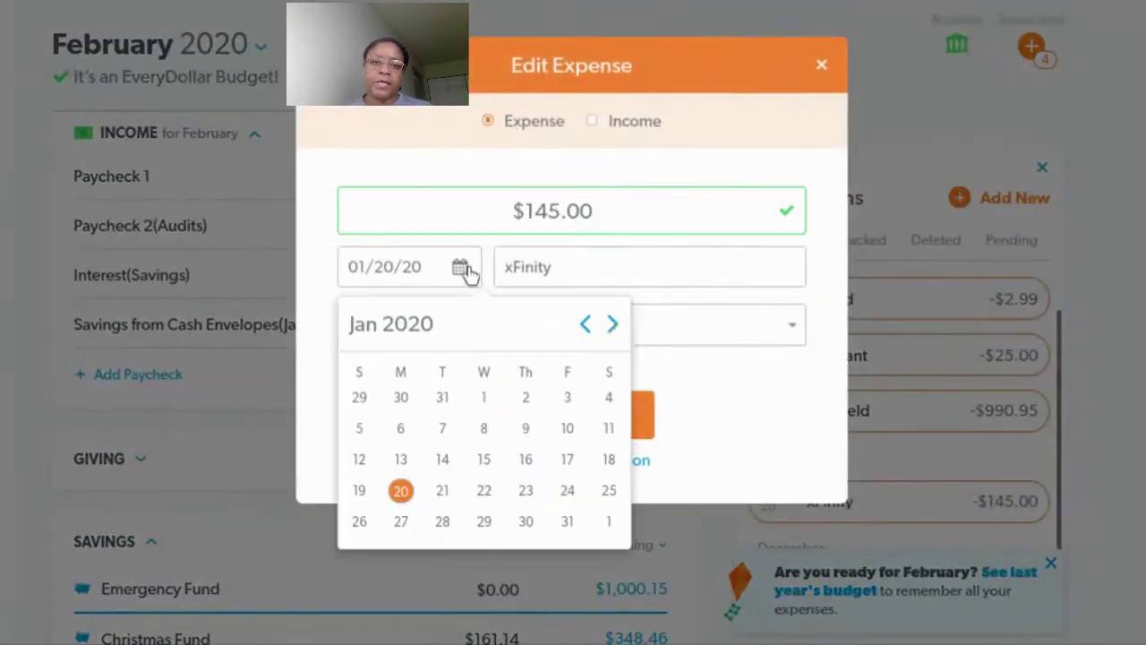
click(615, 328)
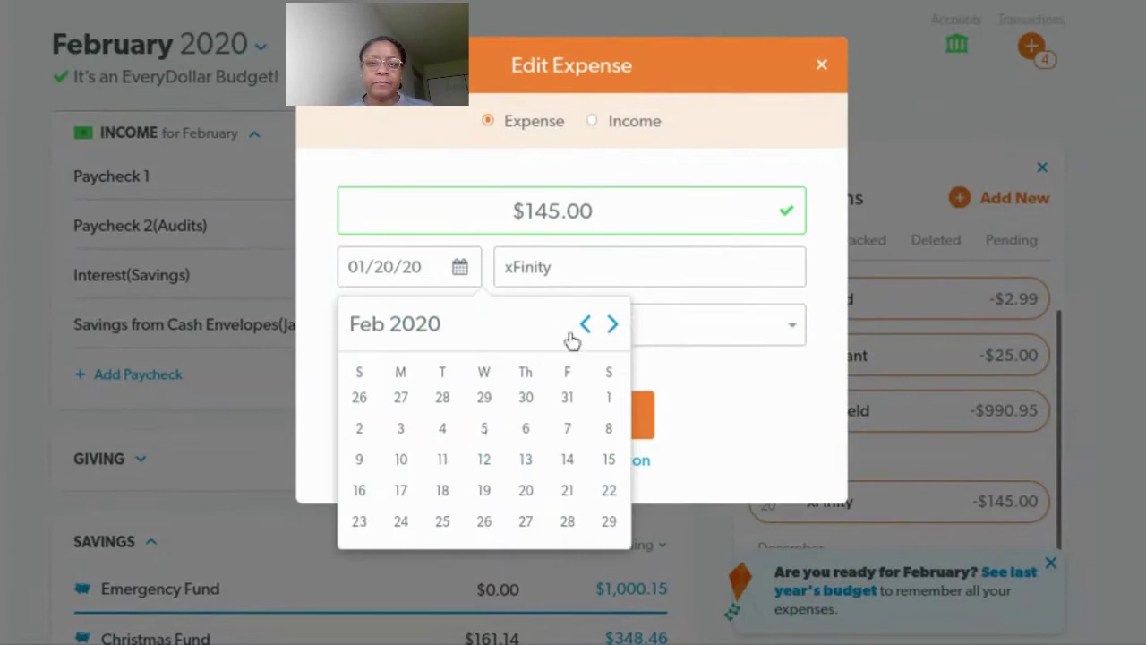
click(609, 461)
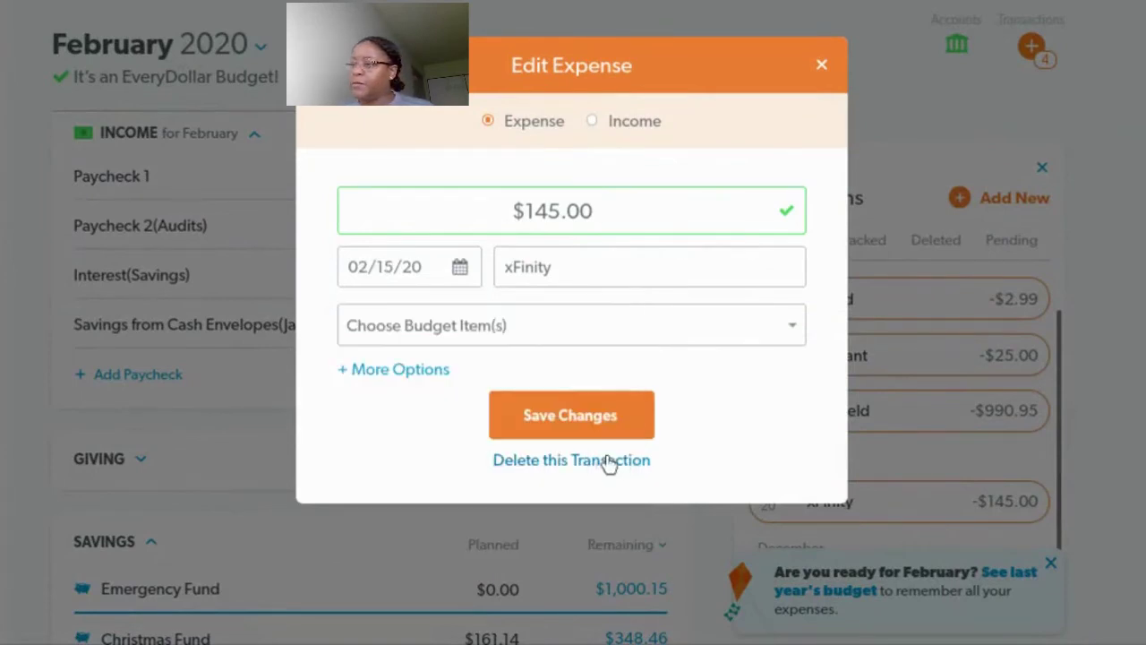
click(545, 424)
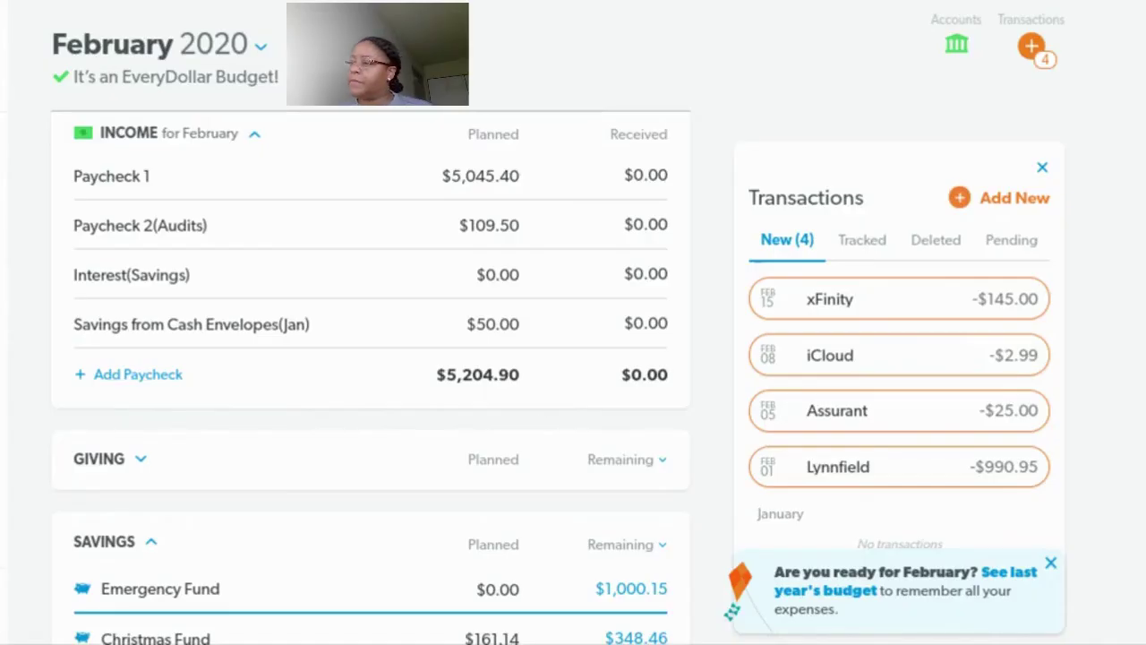
Add a new expense of $65.00 dated 02/18/20 with Sprint as where the money was spent
click(984, 200)
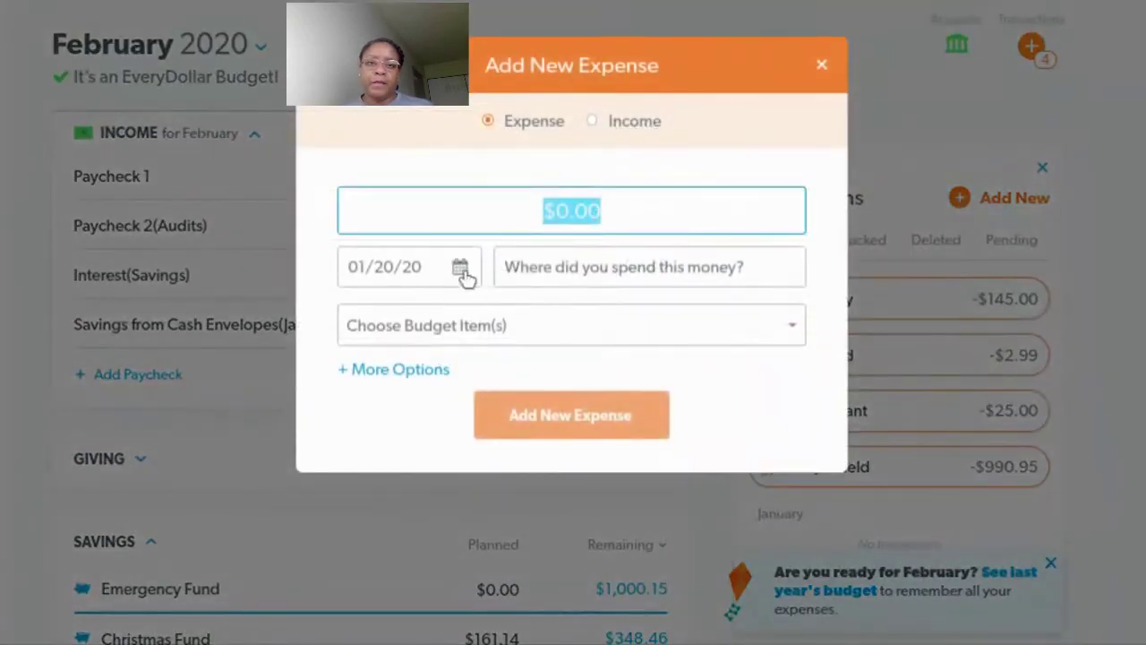
click(466, 269)
click(710, 223)
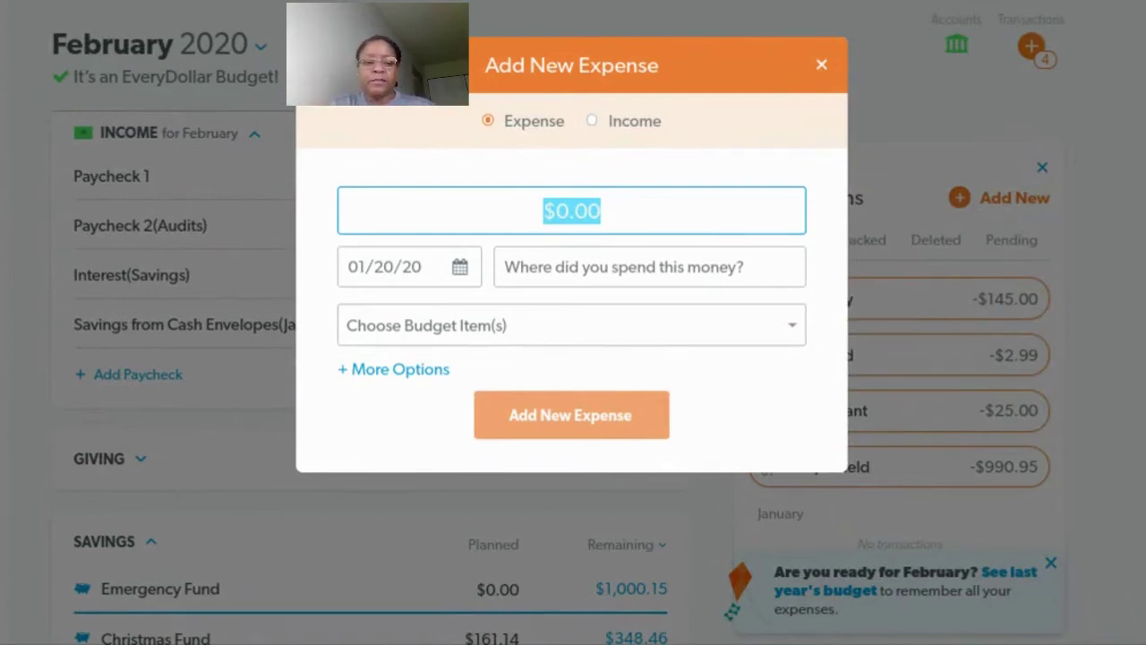
text(65.00)
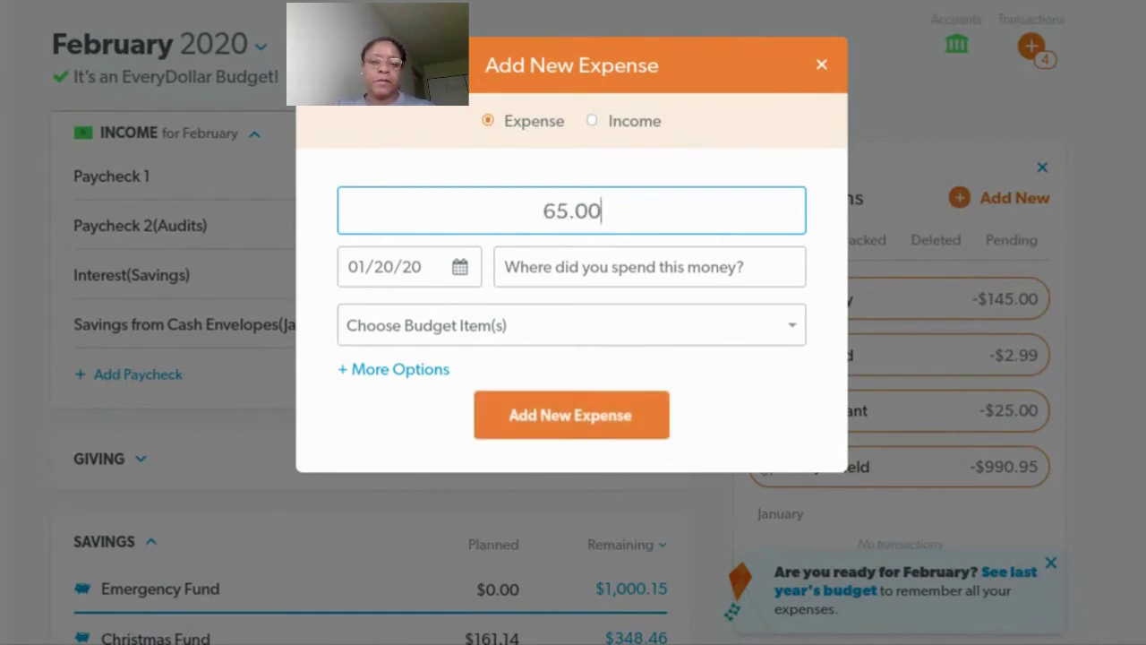
click(460, 269)
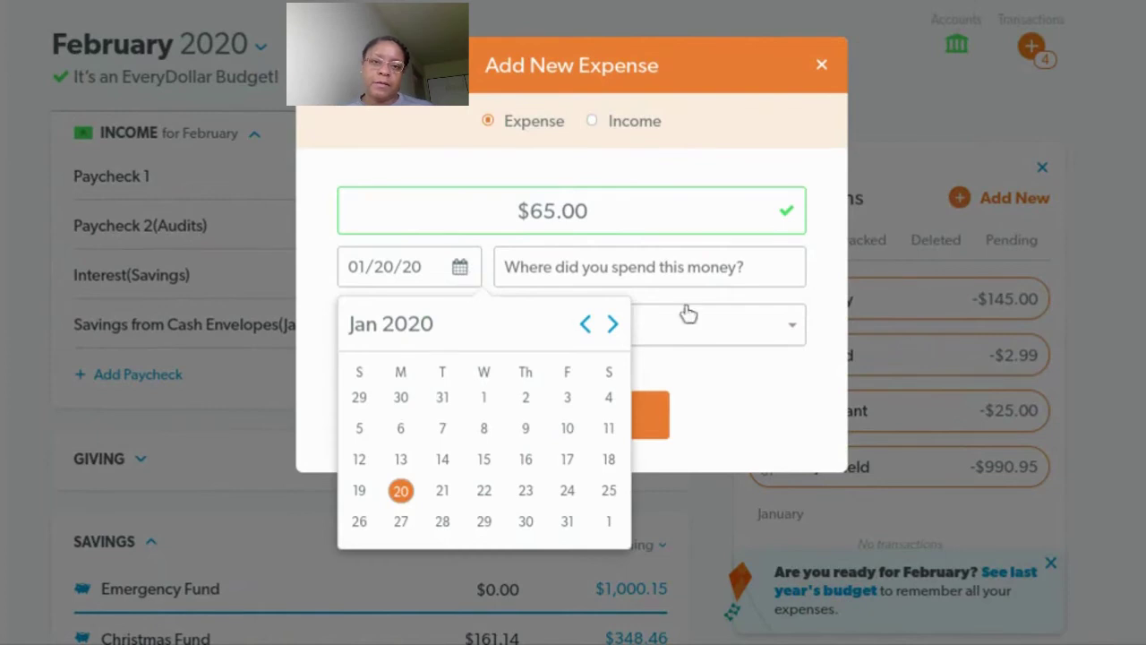
click(613, 325)
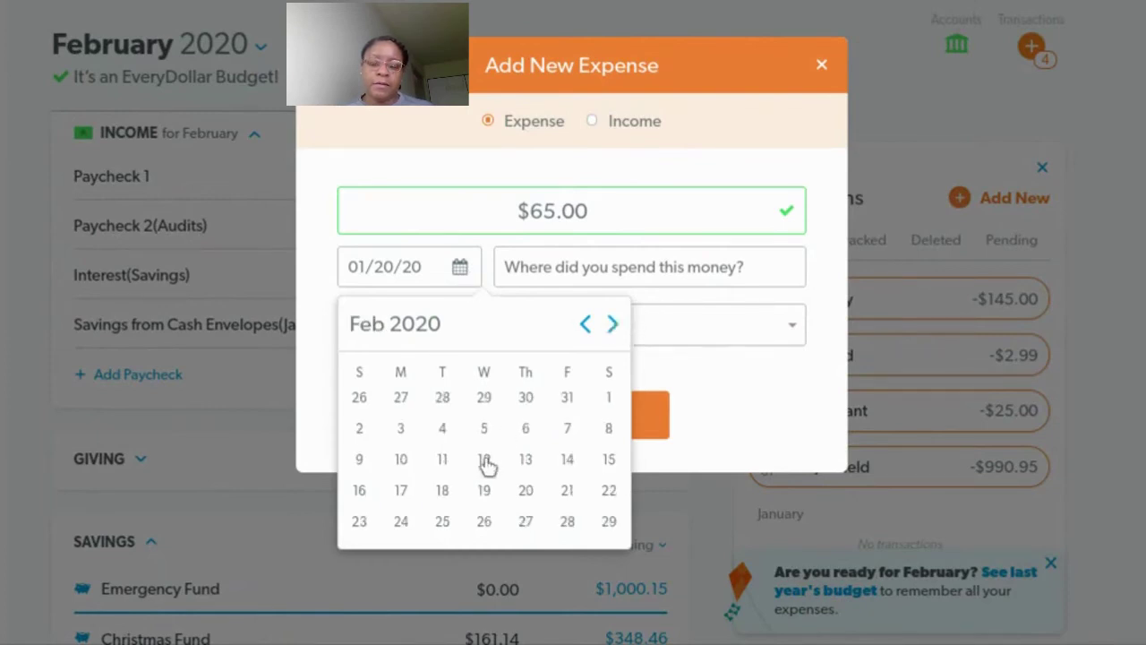
click(445, 492)
click(680, 269)
text(S)
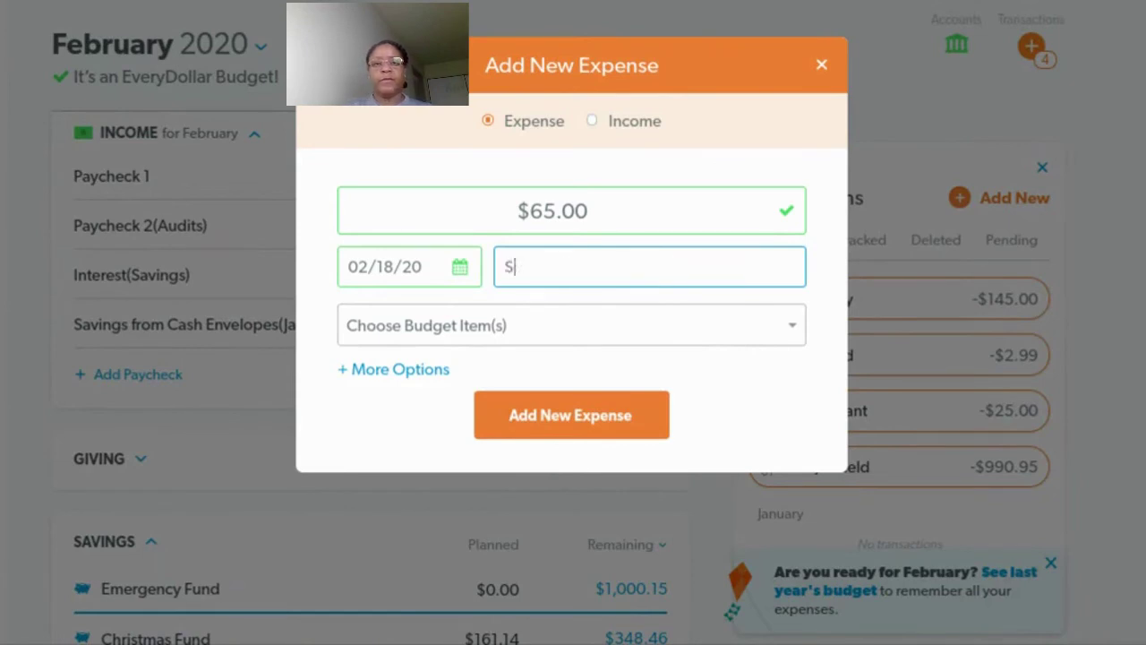
text(print)
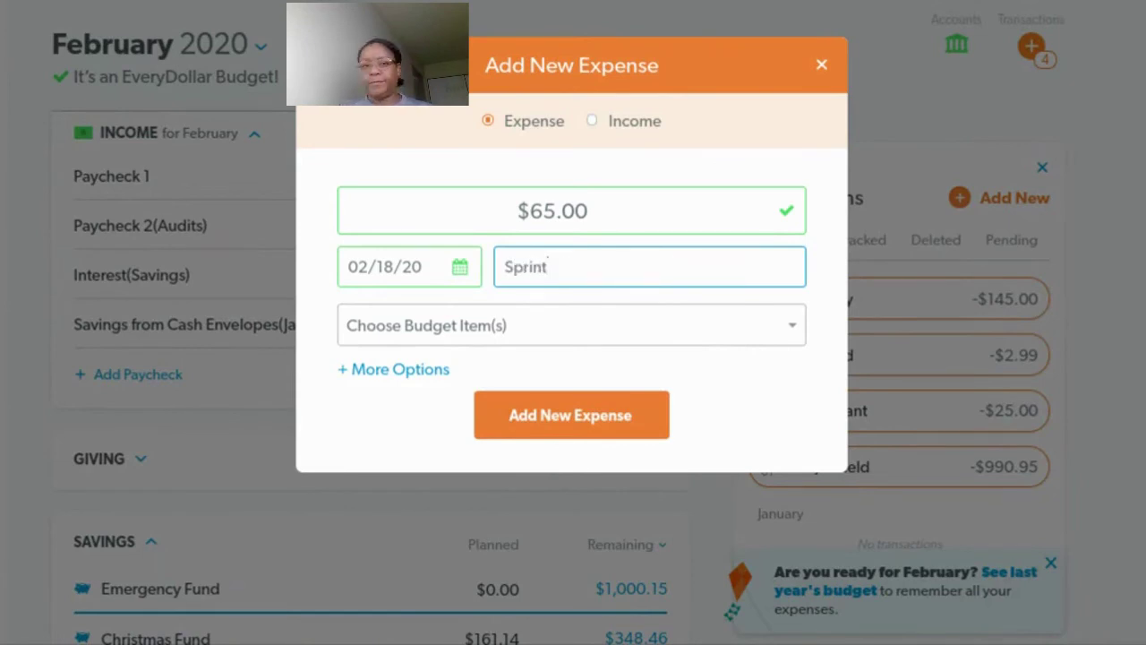
click(594, 413)
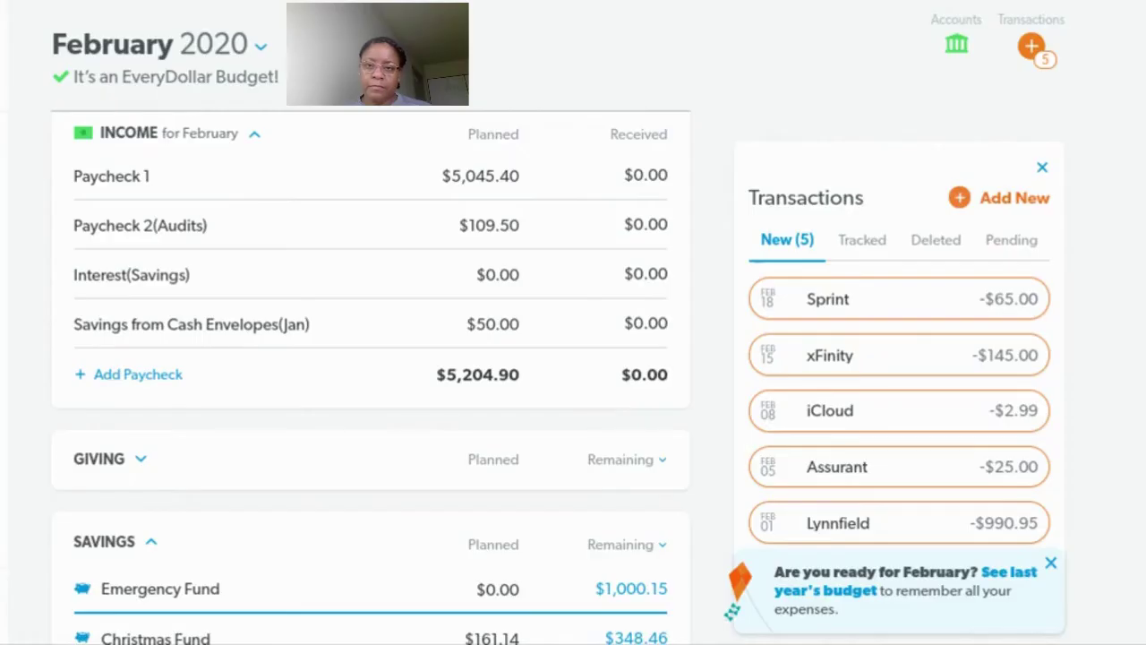
Start another new expense with an amount of $328.56
click(998, 201)
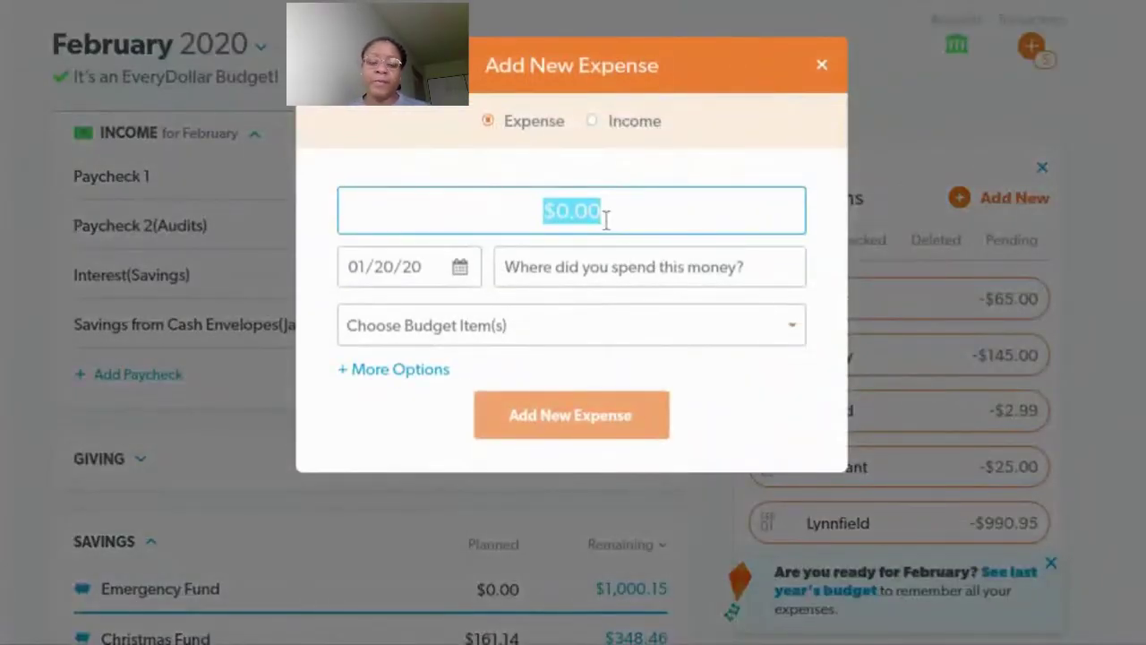
text(3)
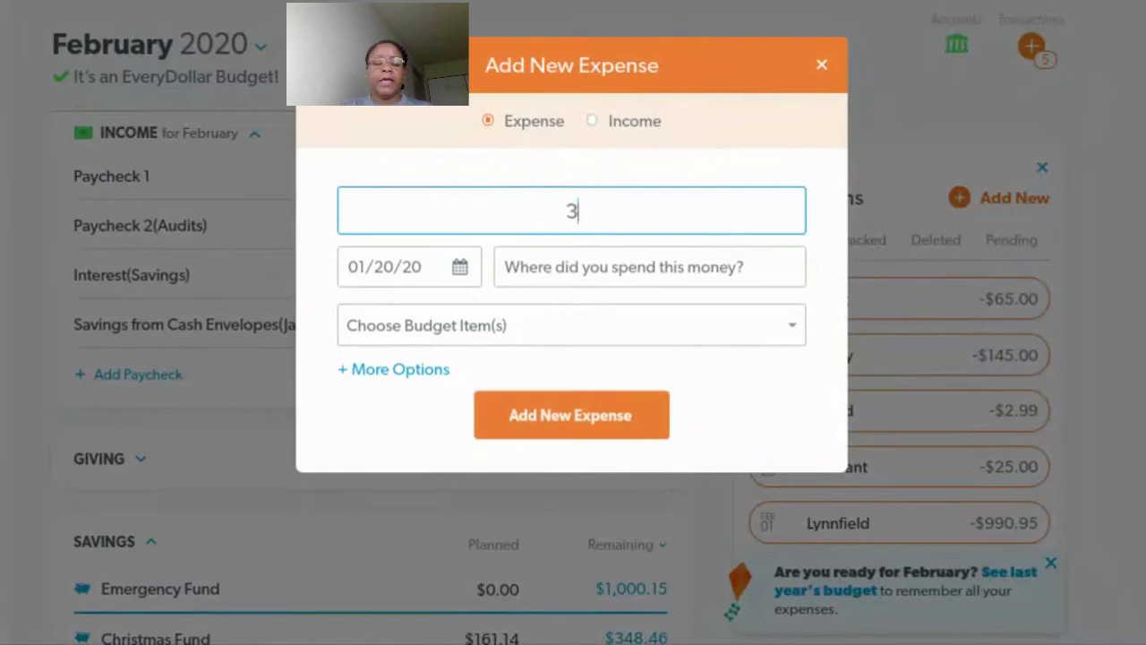
text(2)
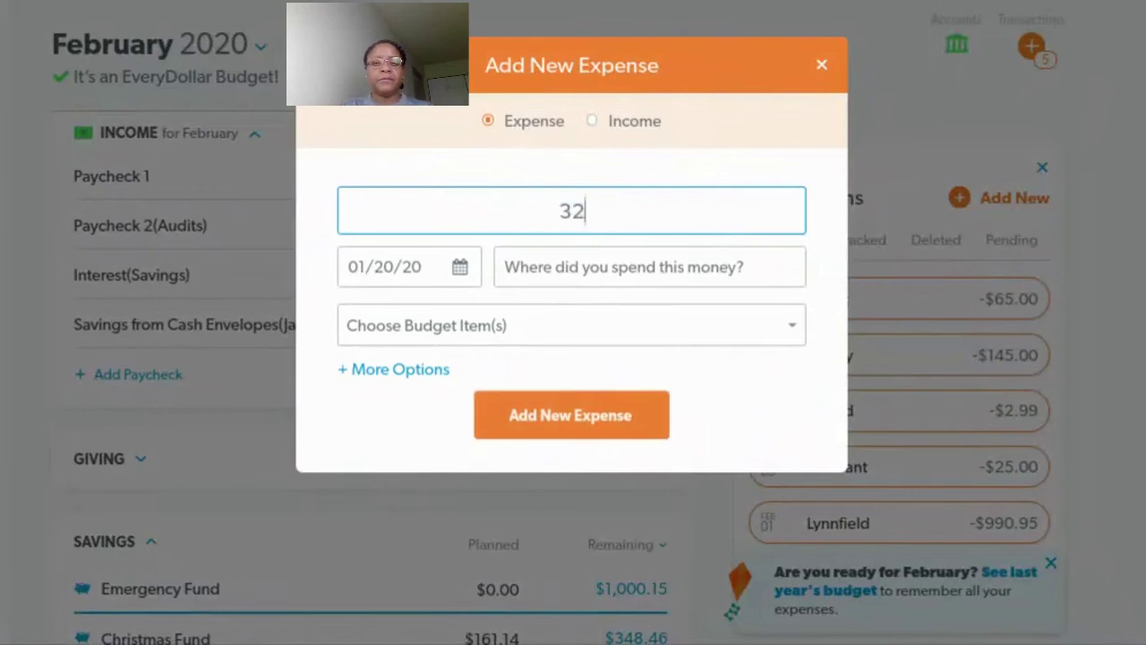
text(7.00)
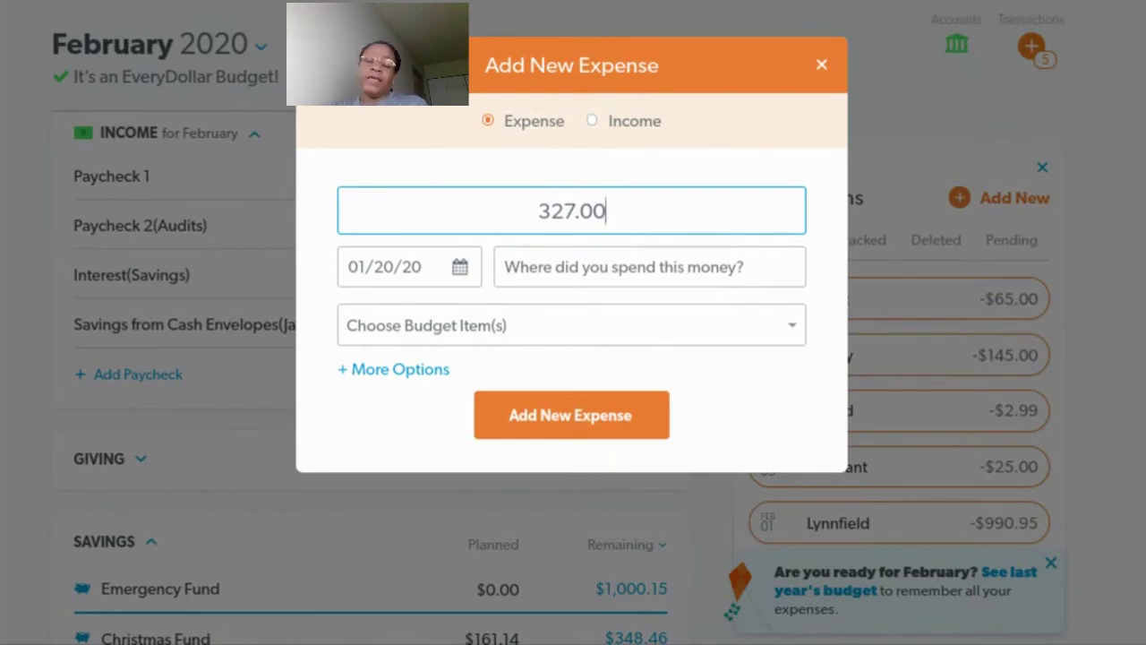
key(BackSpace)
key(BackSpace)
key(BackSpace)
key(BackSpace)
text(8.56)
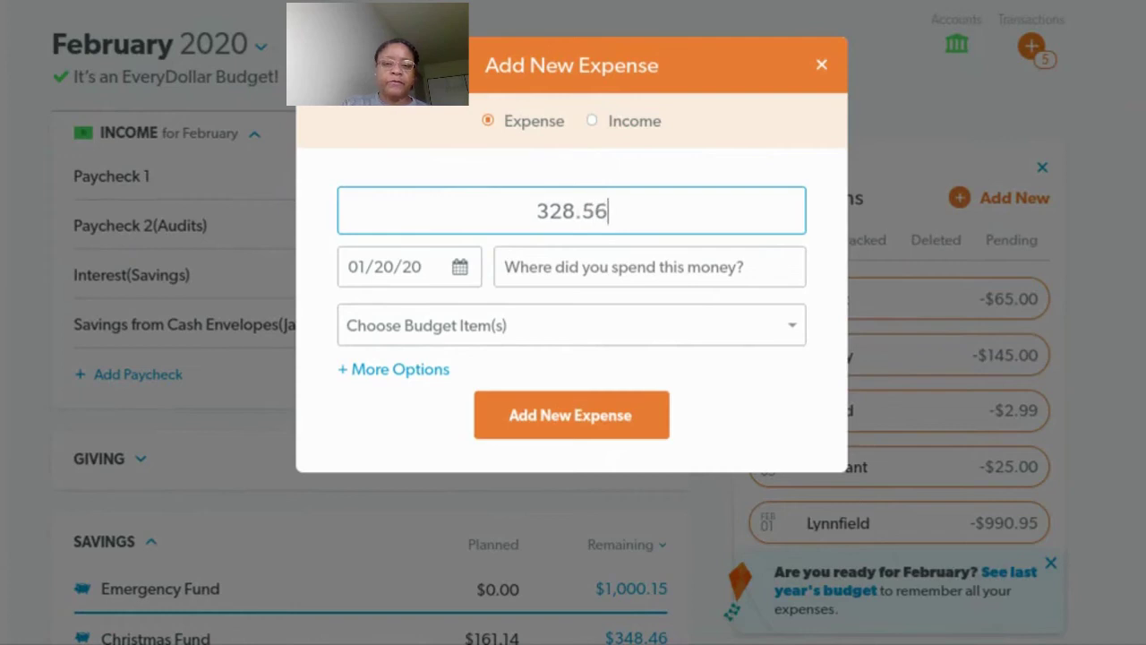
Enter FedLoan IBR as where the $328.56 was spent and add the expense
click(561, 257)
text(FED)
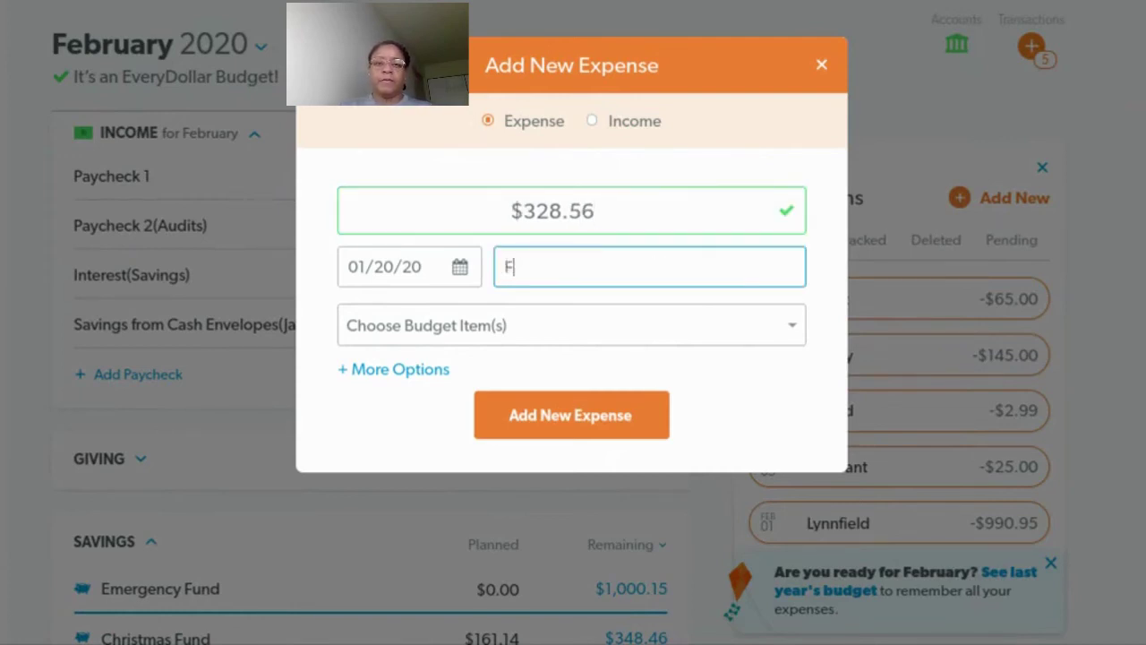
key(BackSpace)
key(BackSpace)
text(edLO)
key(BackSpace)
text(oan IBR)
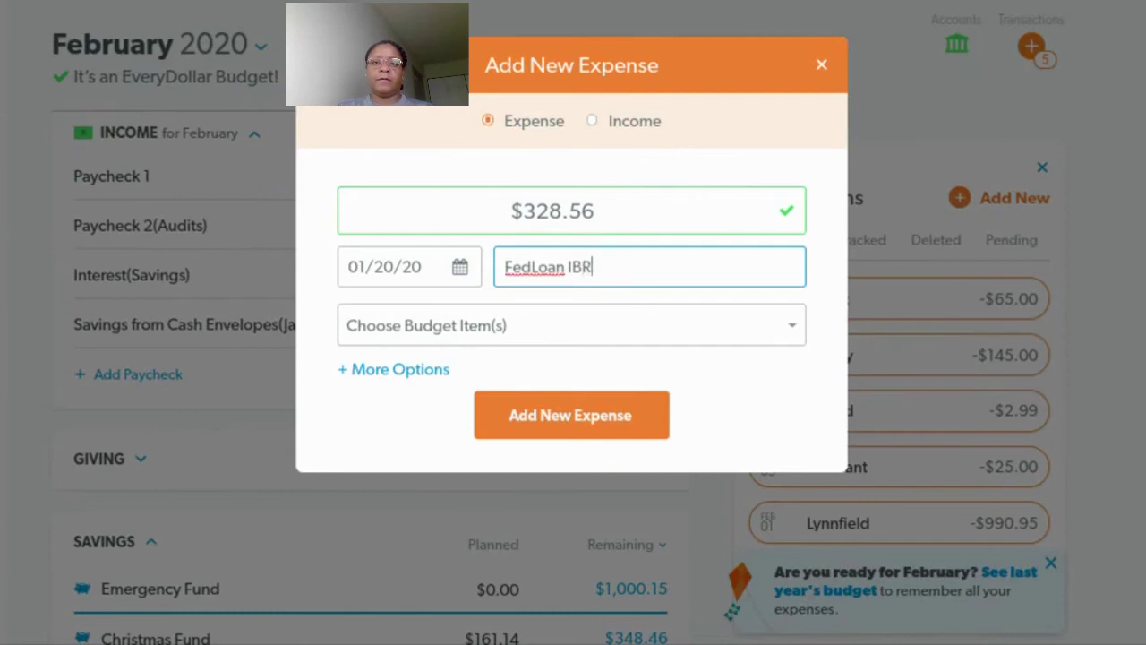
click(555, 417)
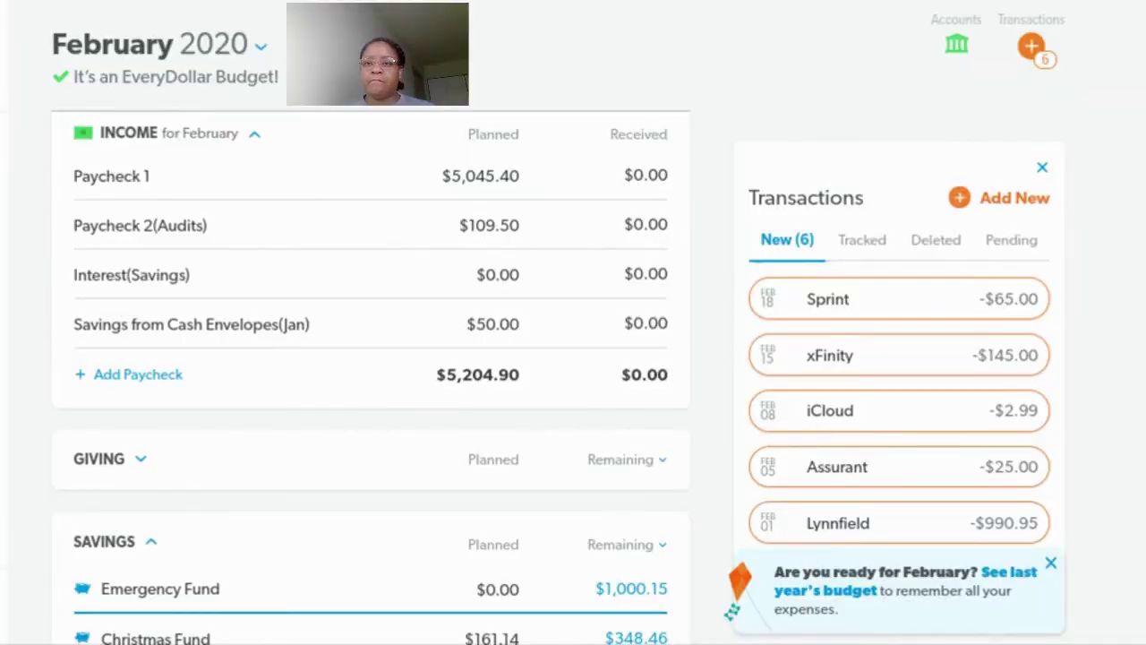
Change the FedLoan IBR expense's date to 02/18/20 and save the changes
scroll(940, 394, down, 3)
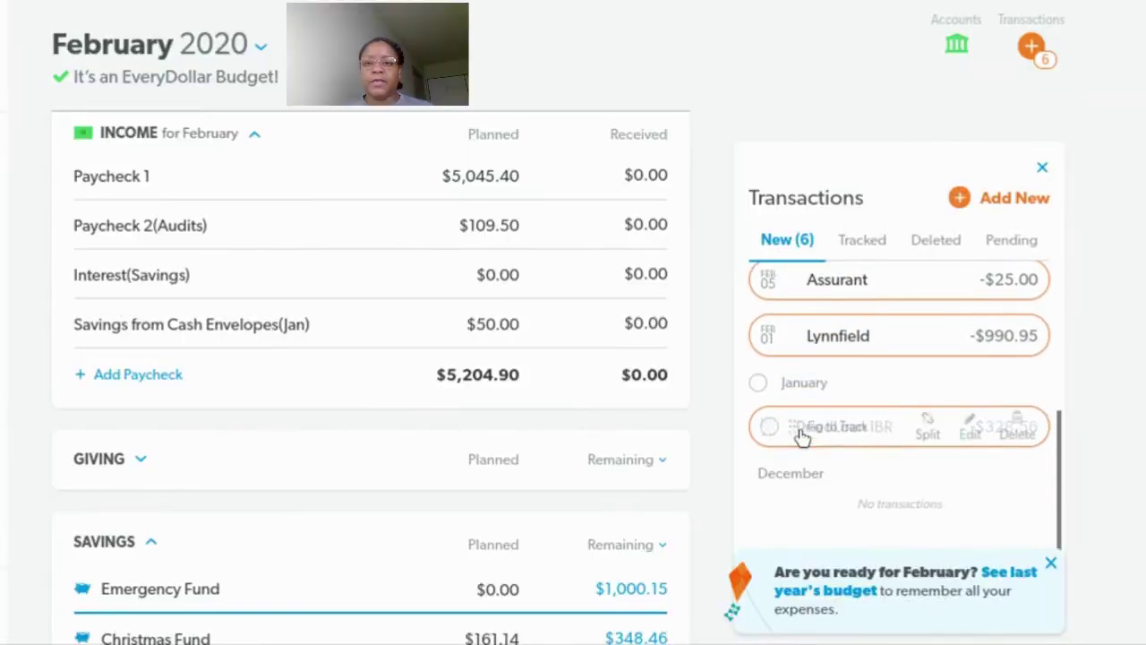
click(977, 433)
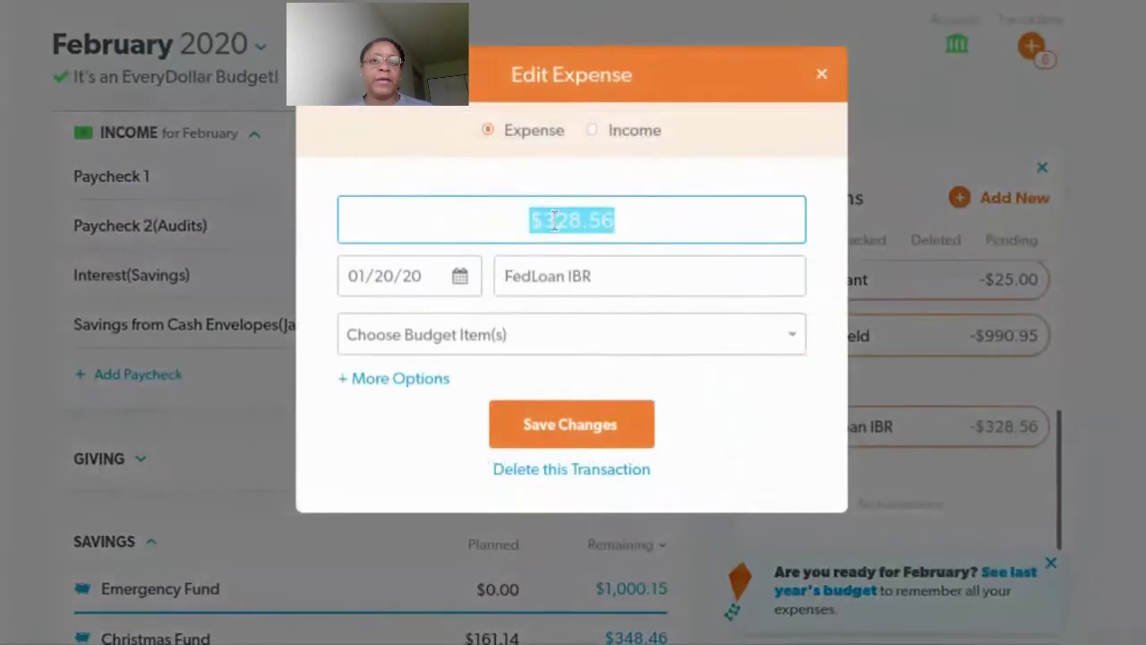
click(459, 270)
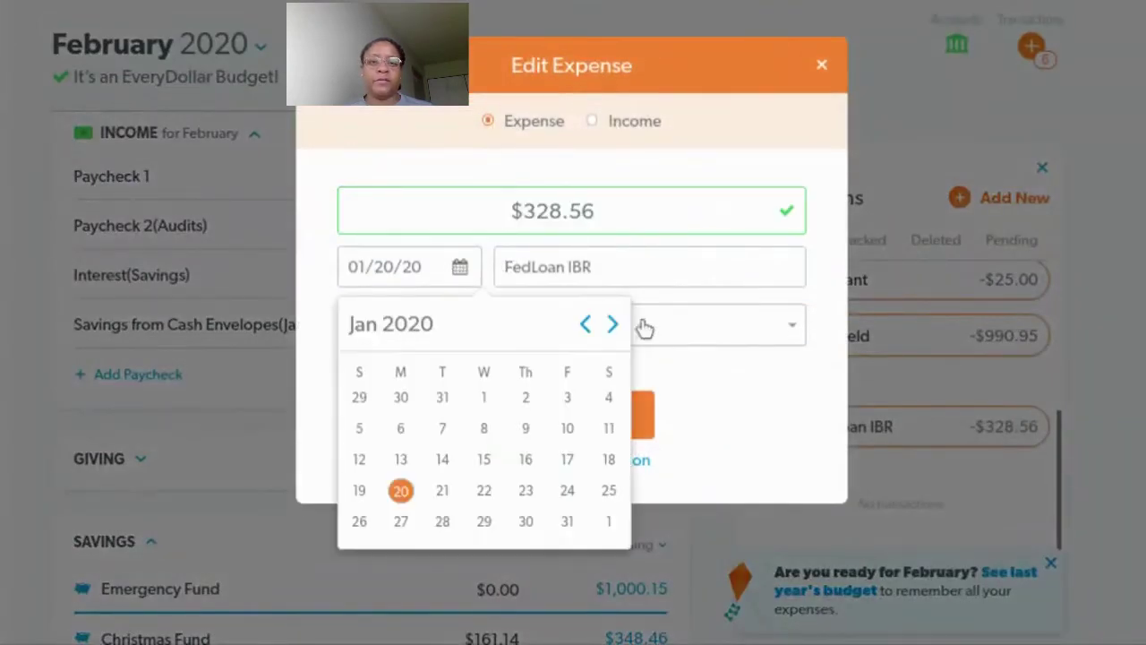
click(610, 326)
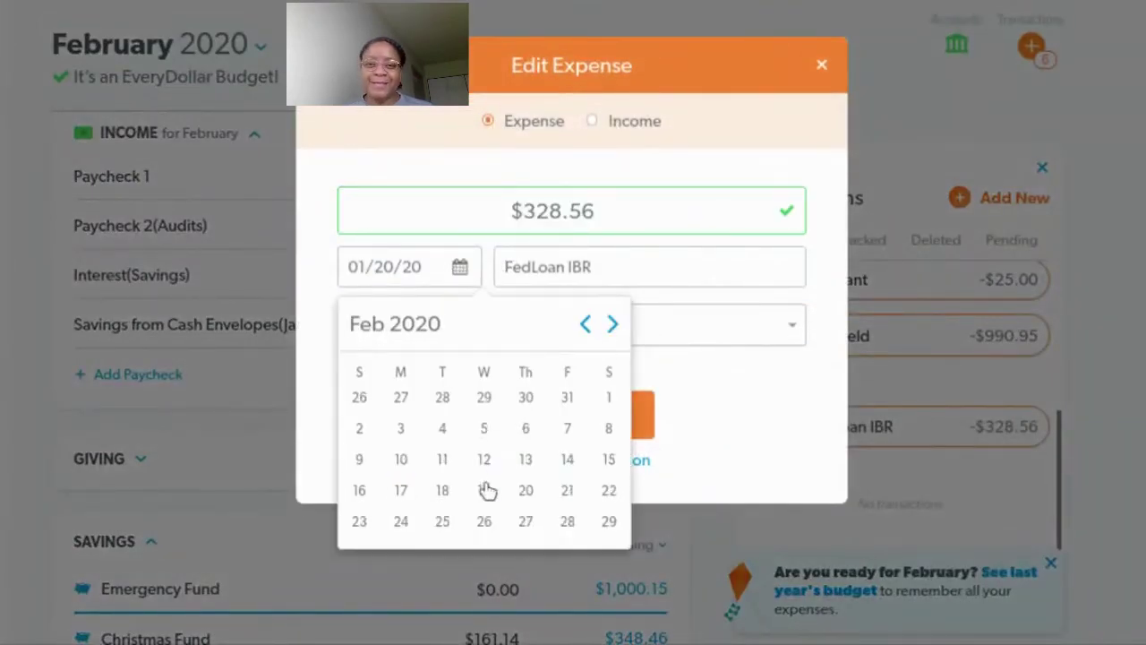
click(447, 492)
click(525, 433)
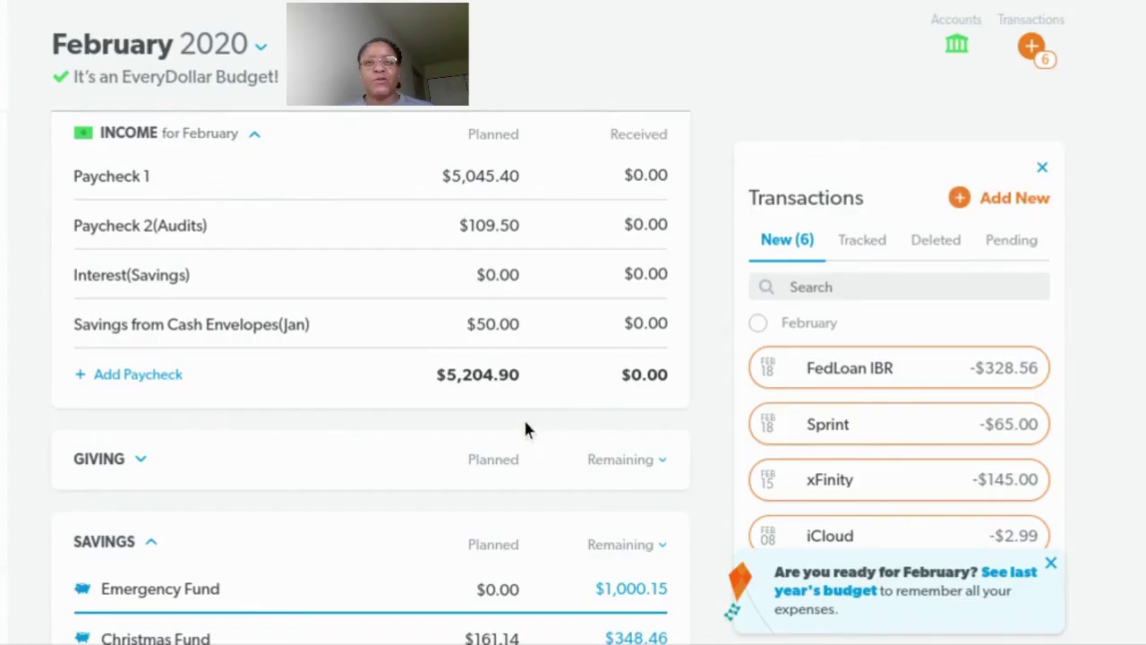
Start another new expense with an amount of $275.00
mouse_move(809, 455)
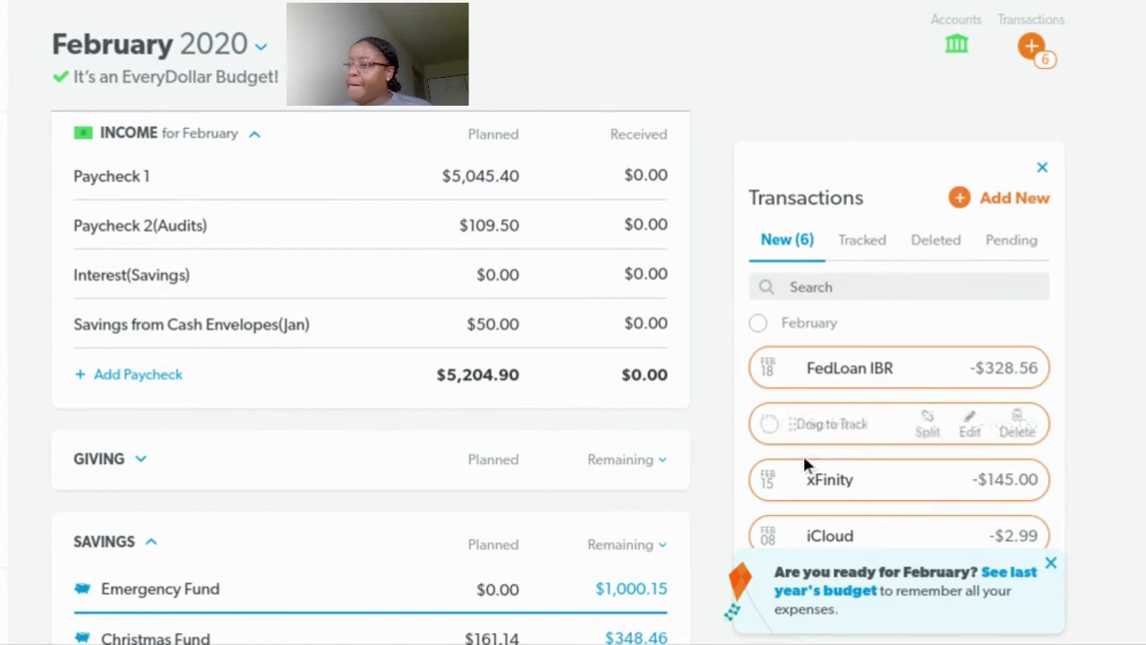
click(965, 198)
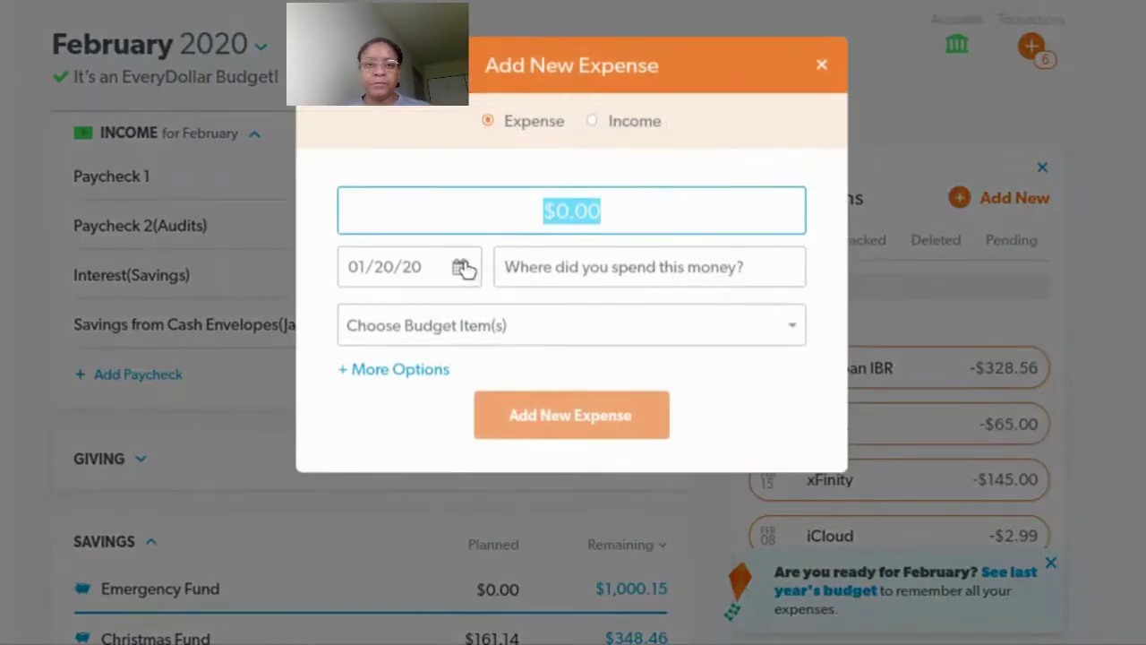
click(463, 267)
click(588, 211)
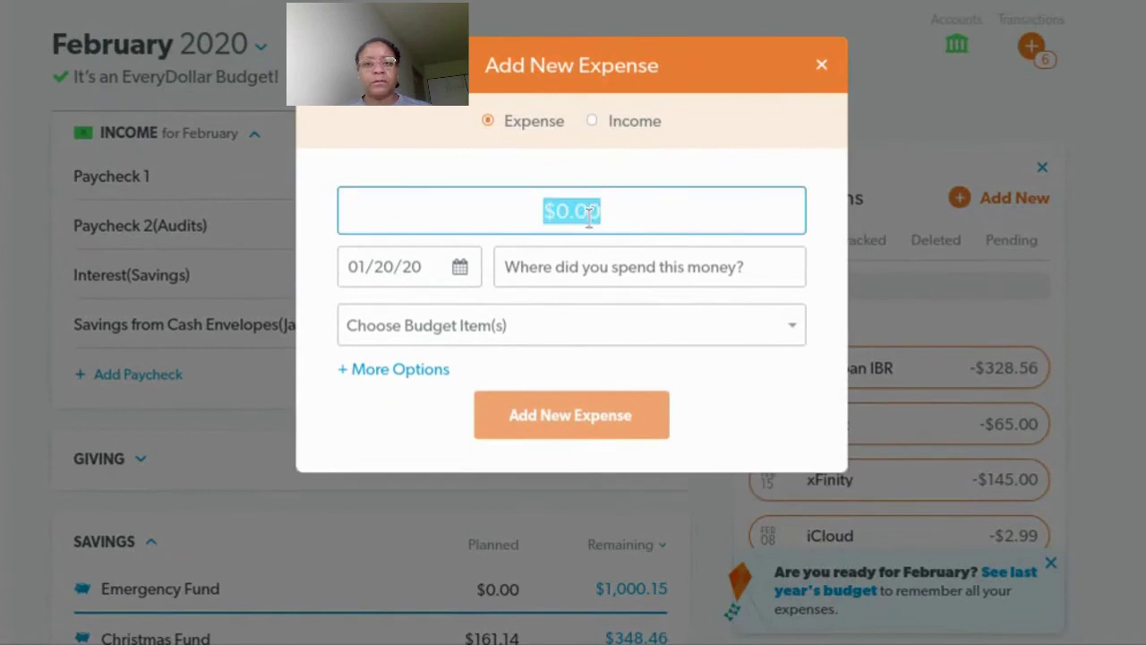
text(27)
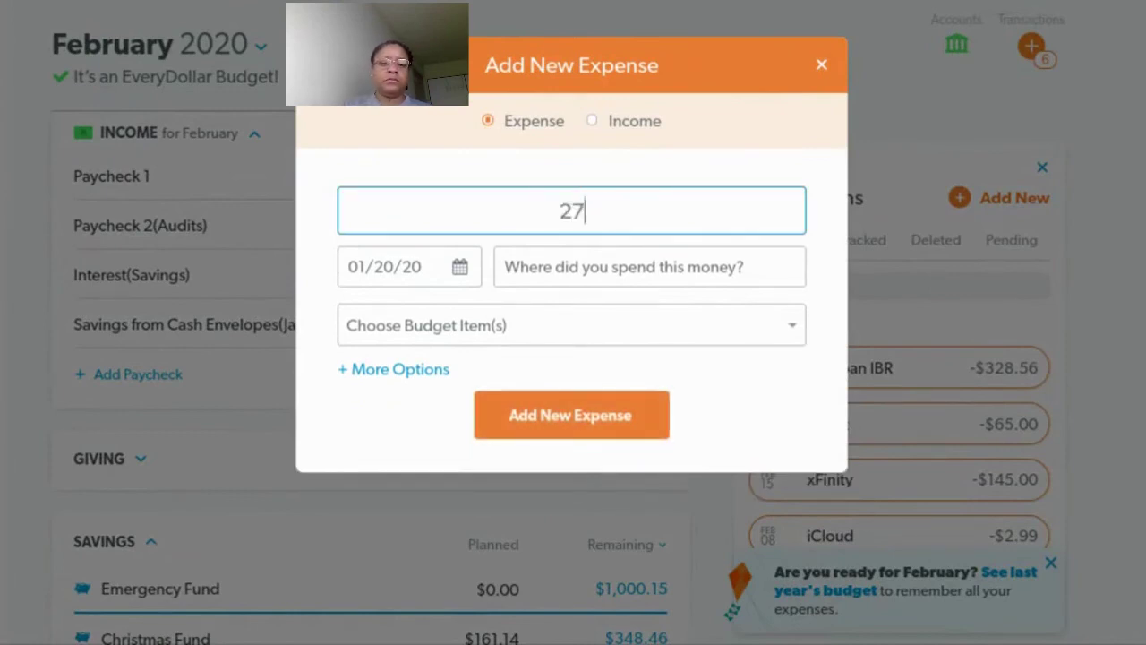
text(5.00)
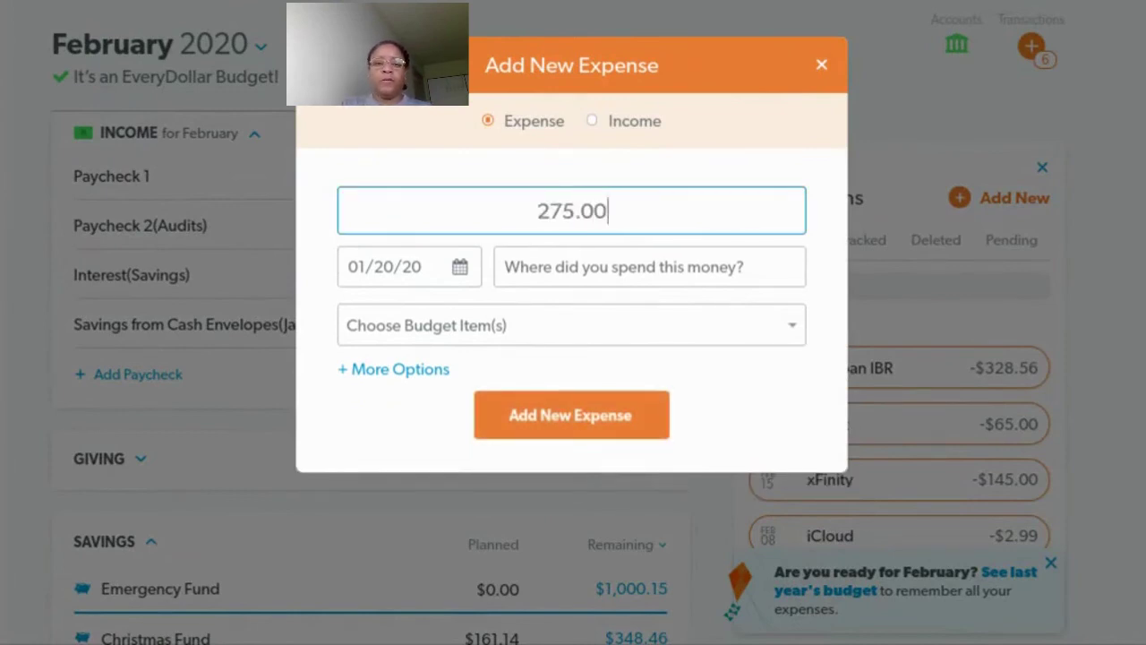
Date the $275.00 expense 02/19/20 and add it with MLGW as where the money was spent
click(459, 268)
click(613, 326)
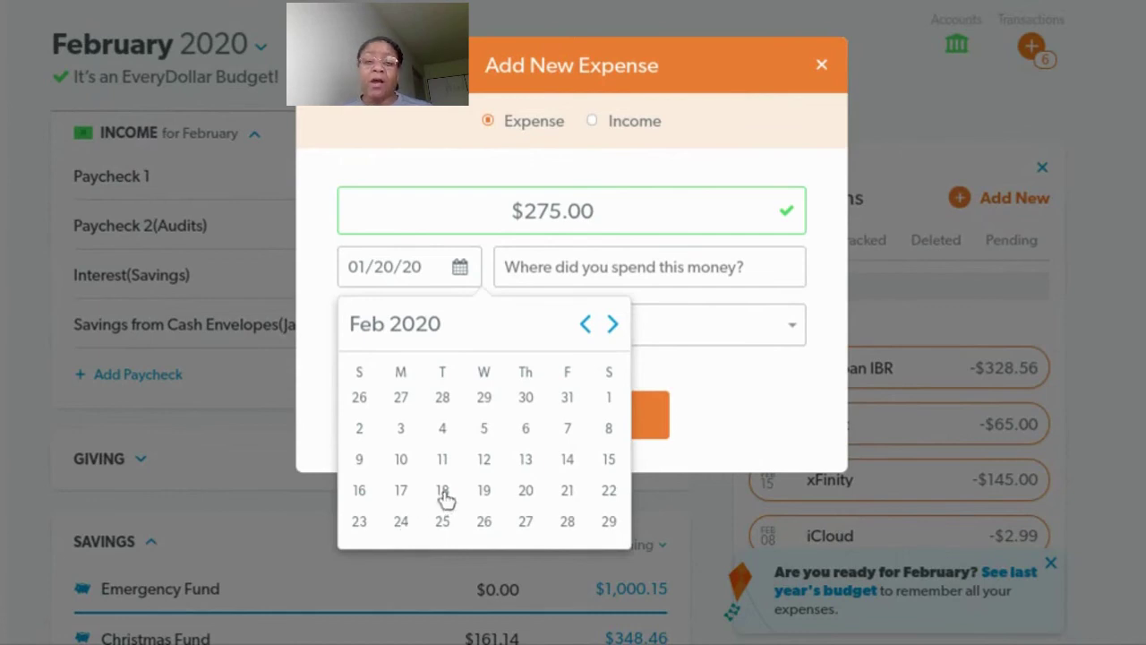
click(484, 492)
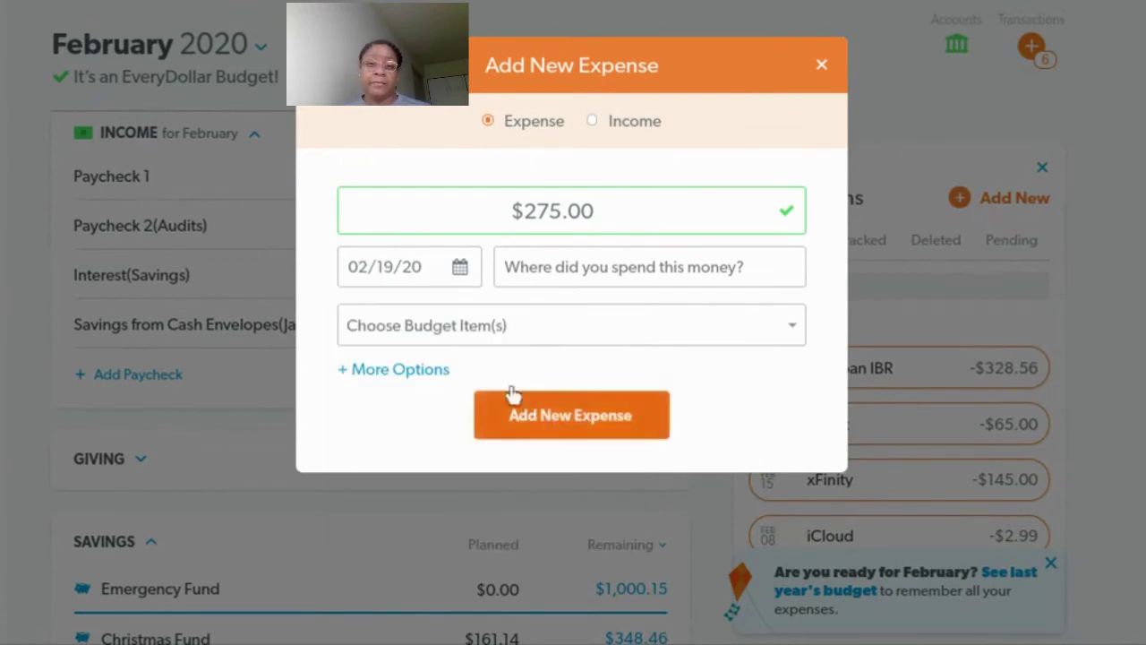
click(530, 270)
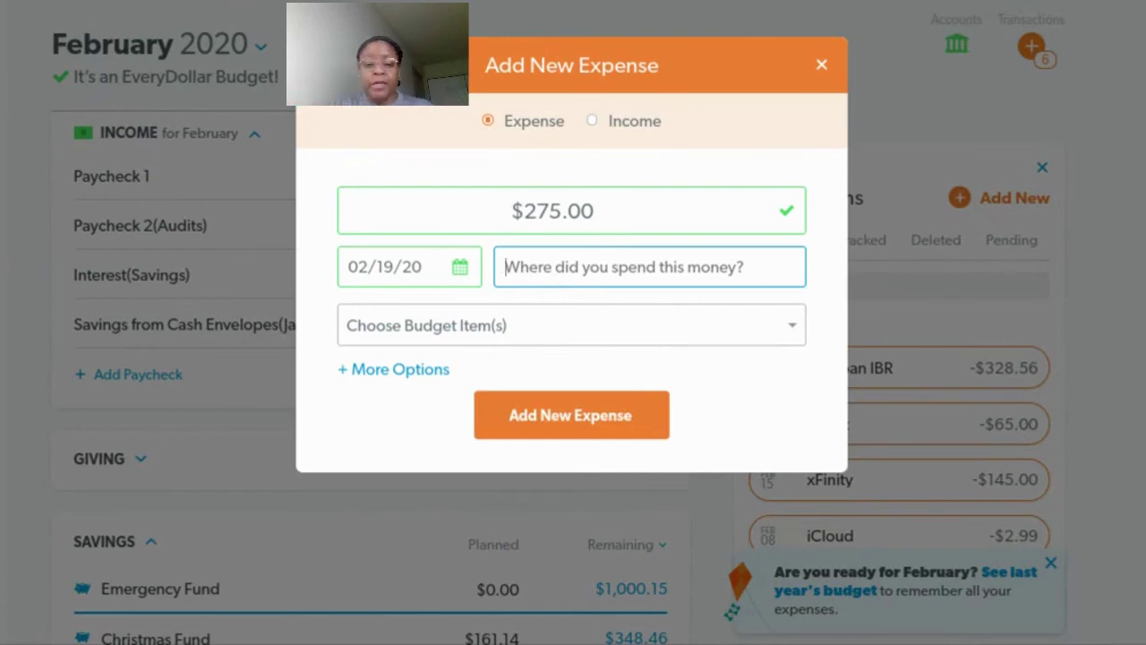
text(MLGW)
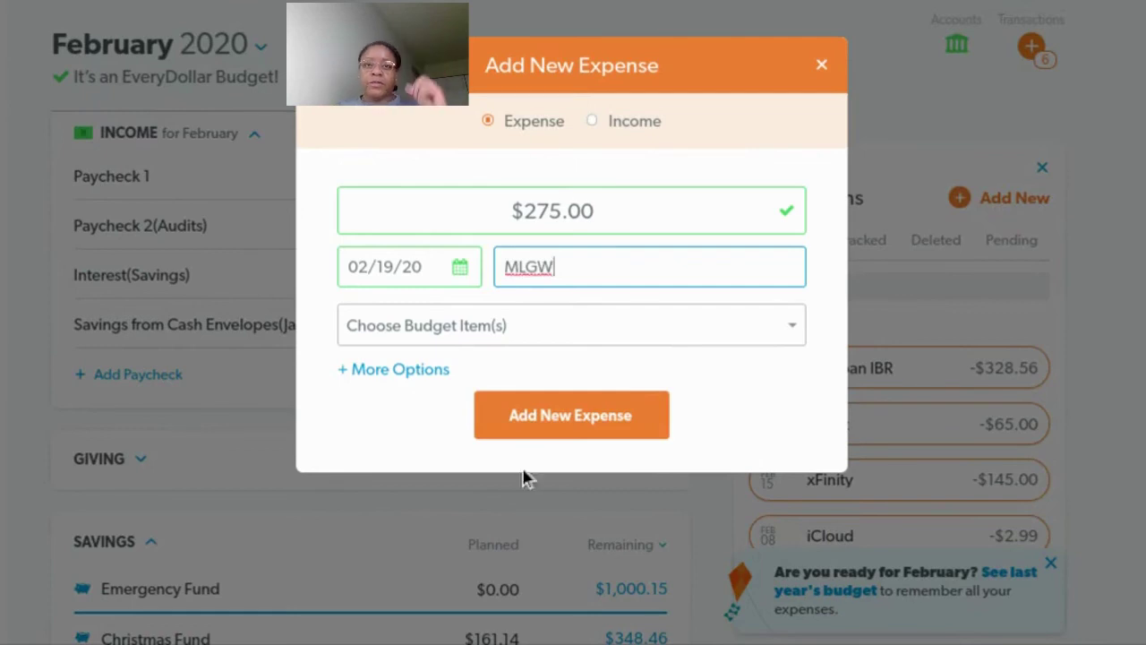
click(534, 436)
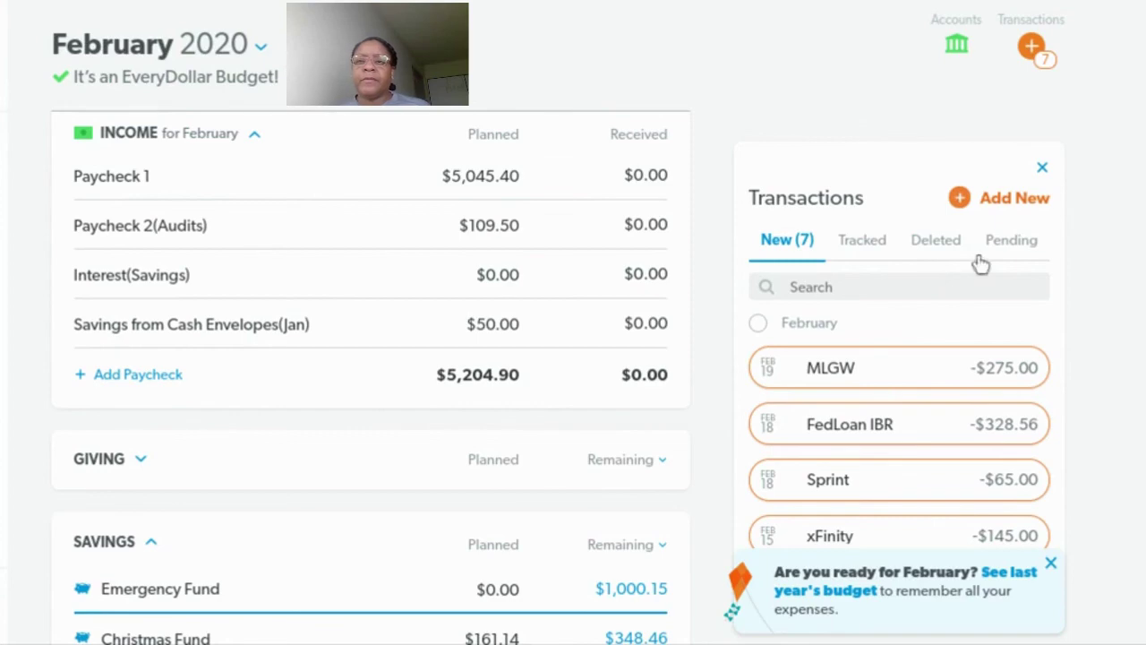
Add a new expense of $100.00 dated 02/28/20, leaving where the money was spent blank
click(998, 200)
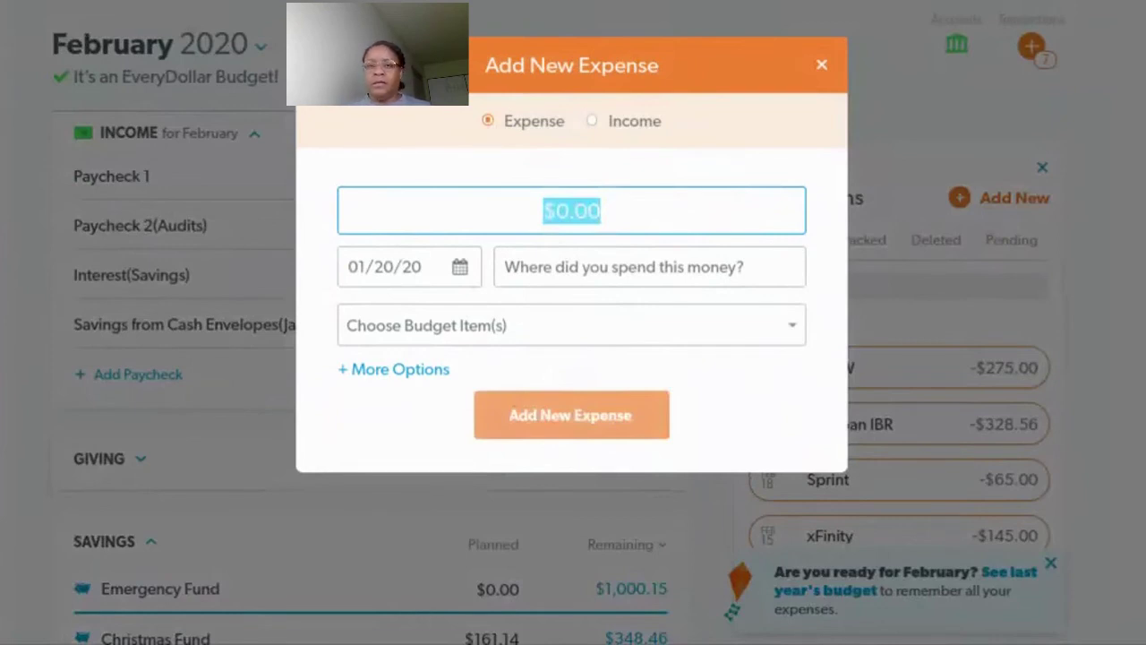
text(100)
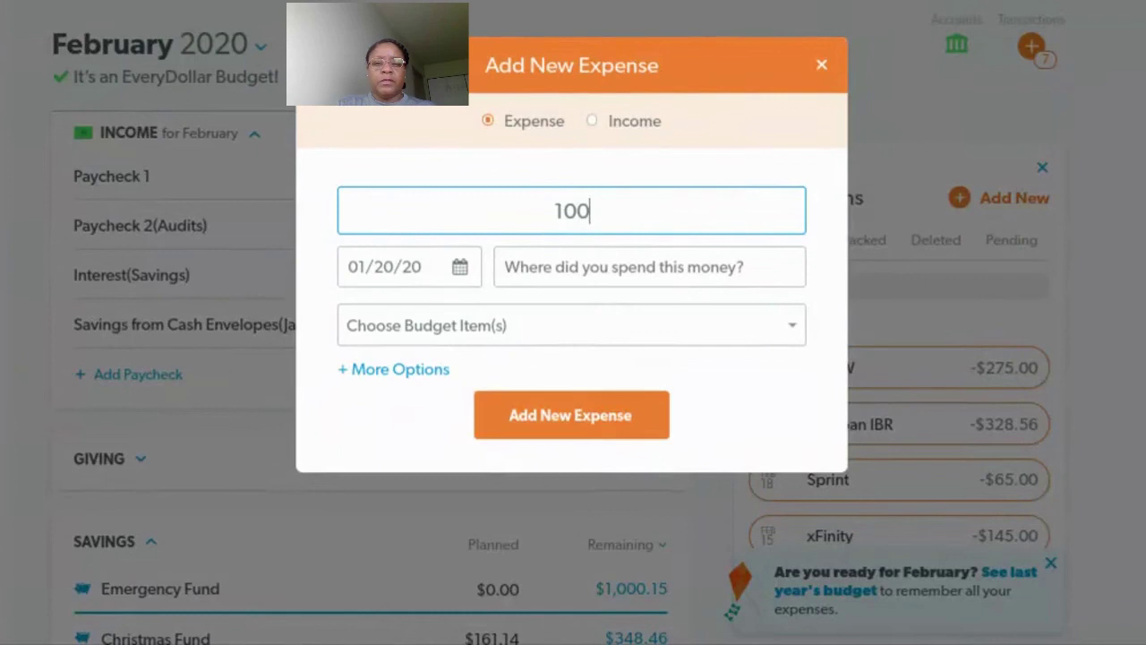
text(.00)
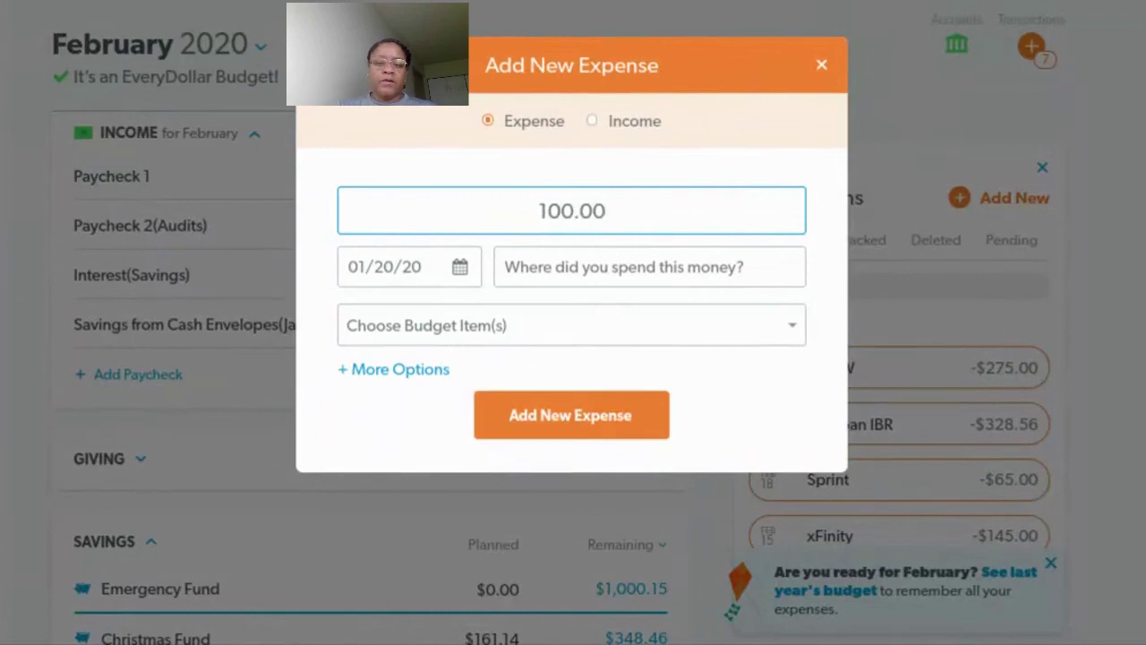
click(460, 267)
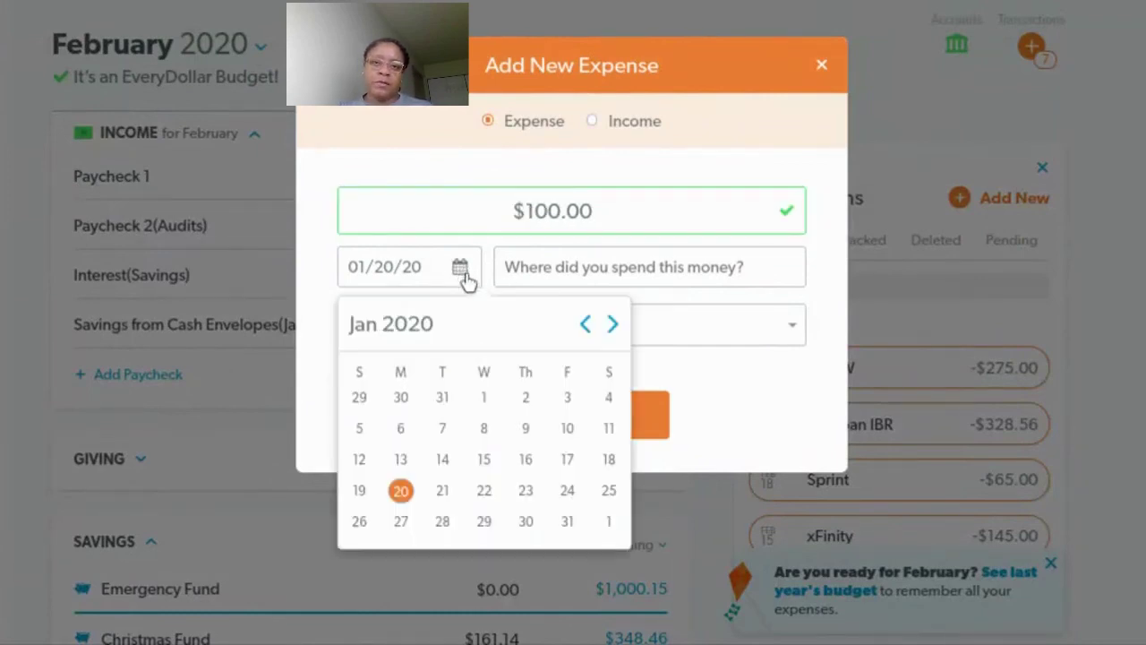
click(612, 325)
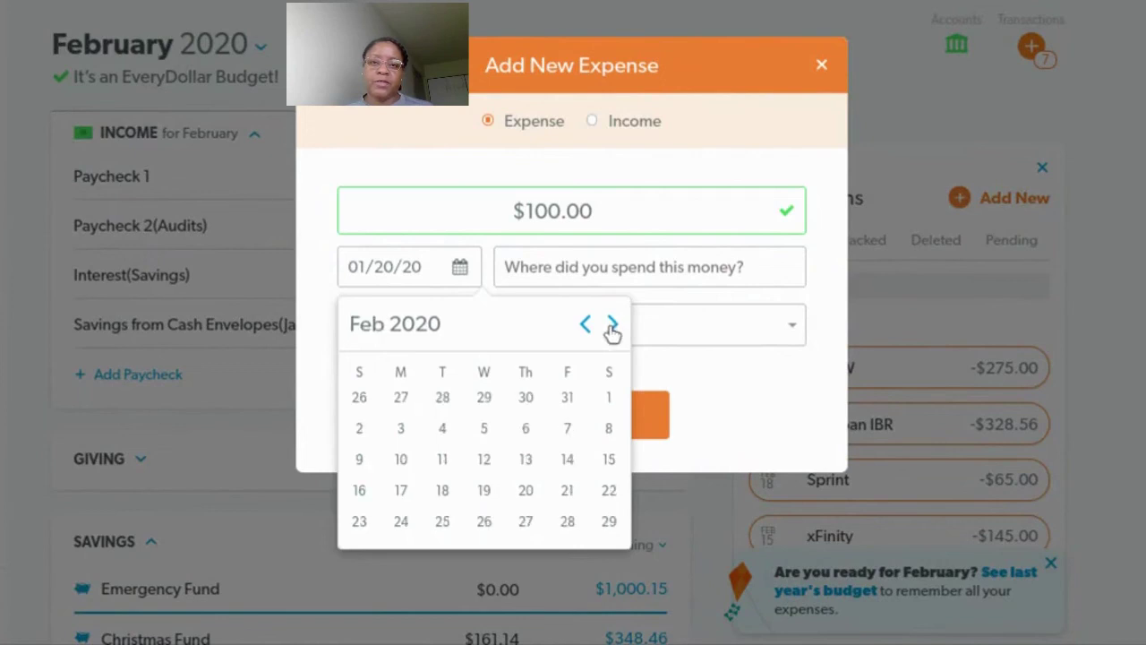
click(567, 521)
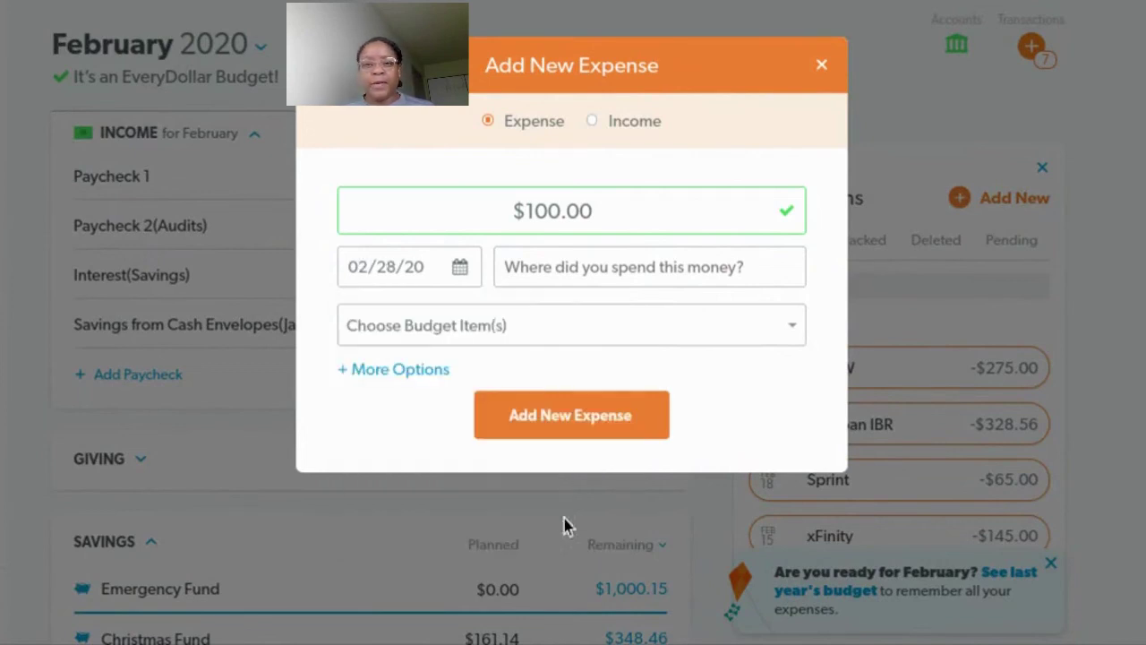
click(570, 443)
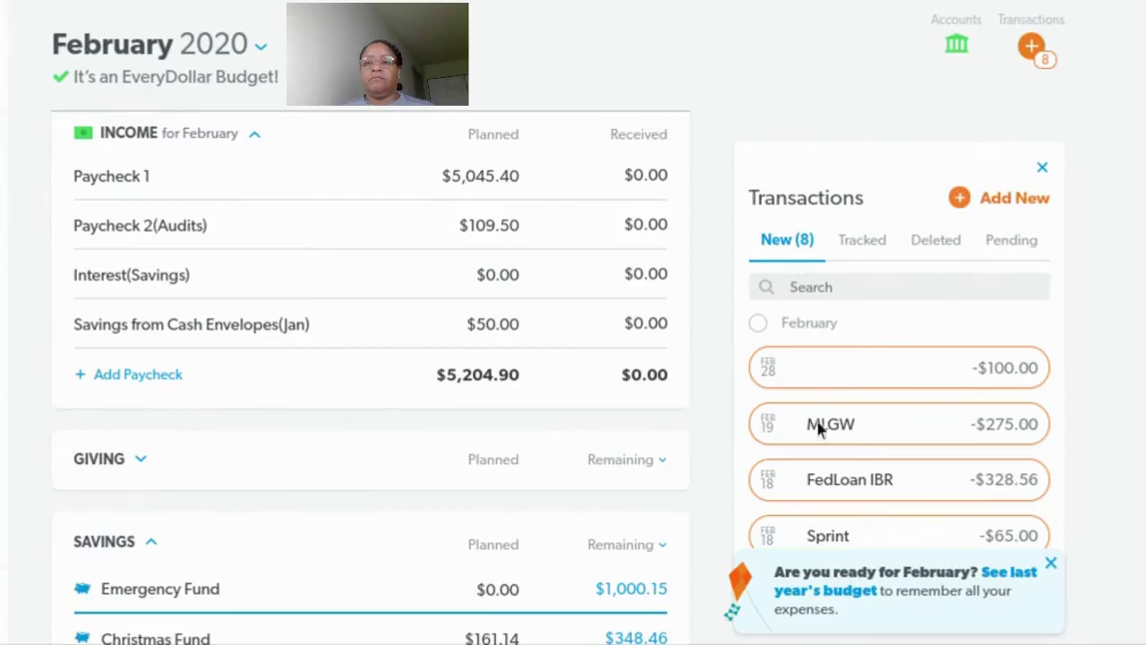
Edit the $100.00 expense to enter GEICO as where the money was spent and save the changes
click(970, 376)
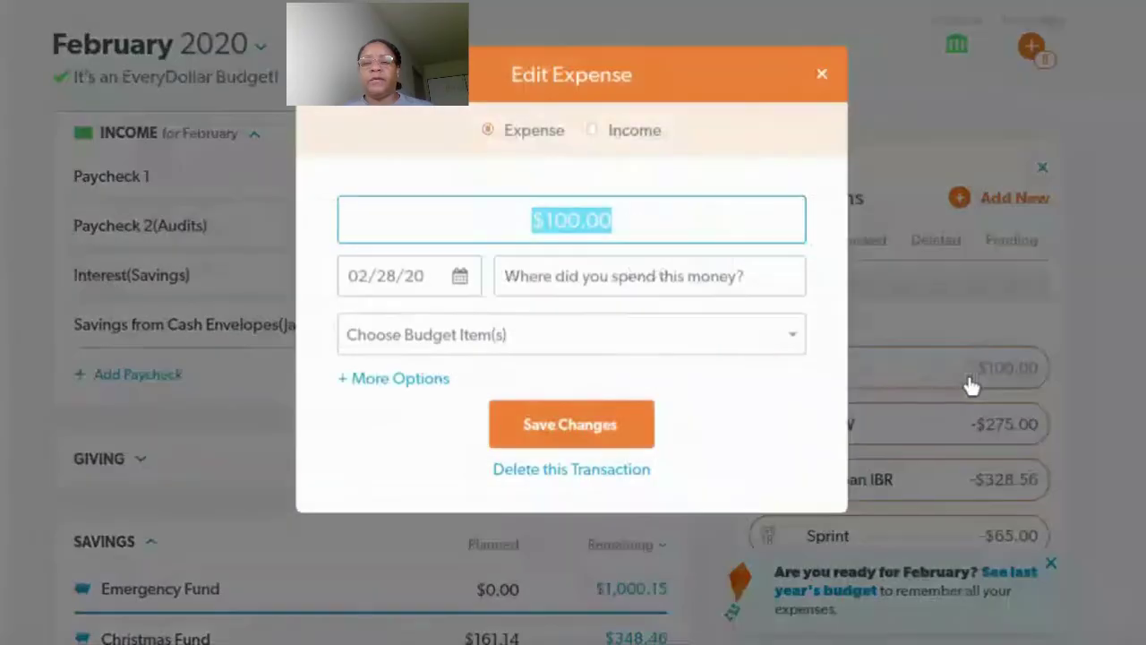
click(588, 270)
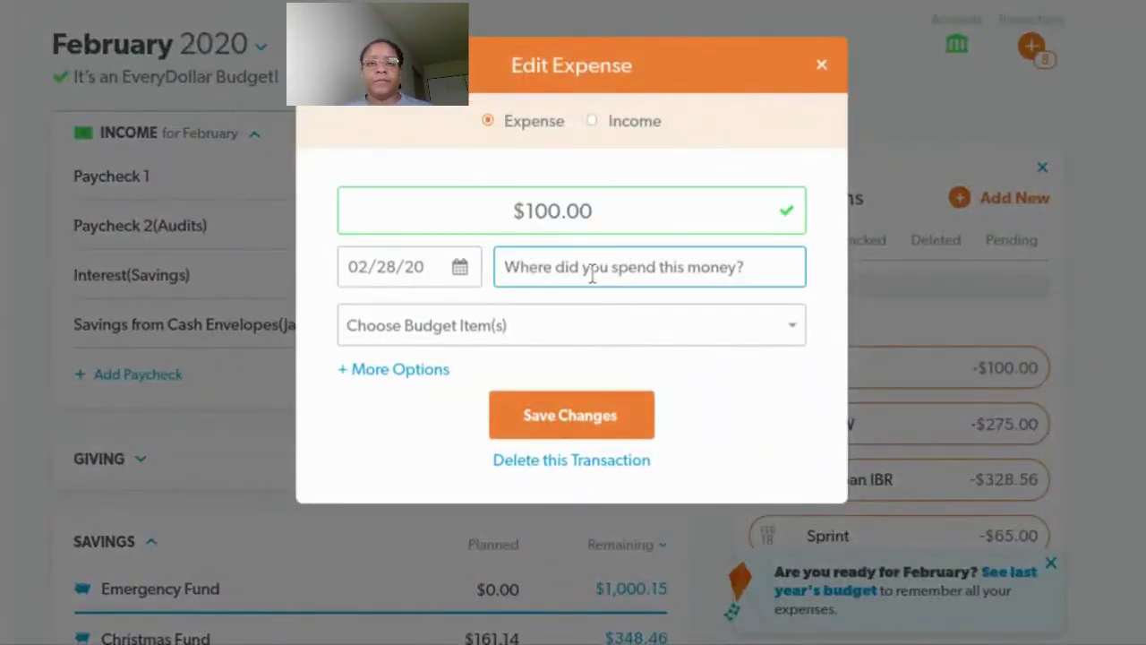
text(GEIC)
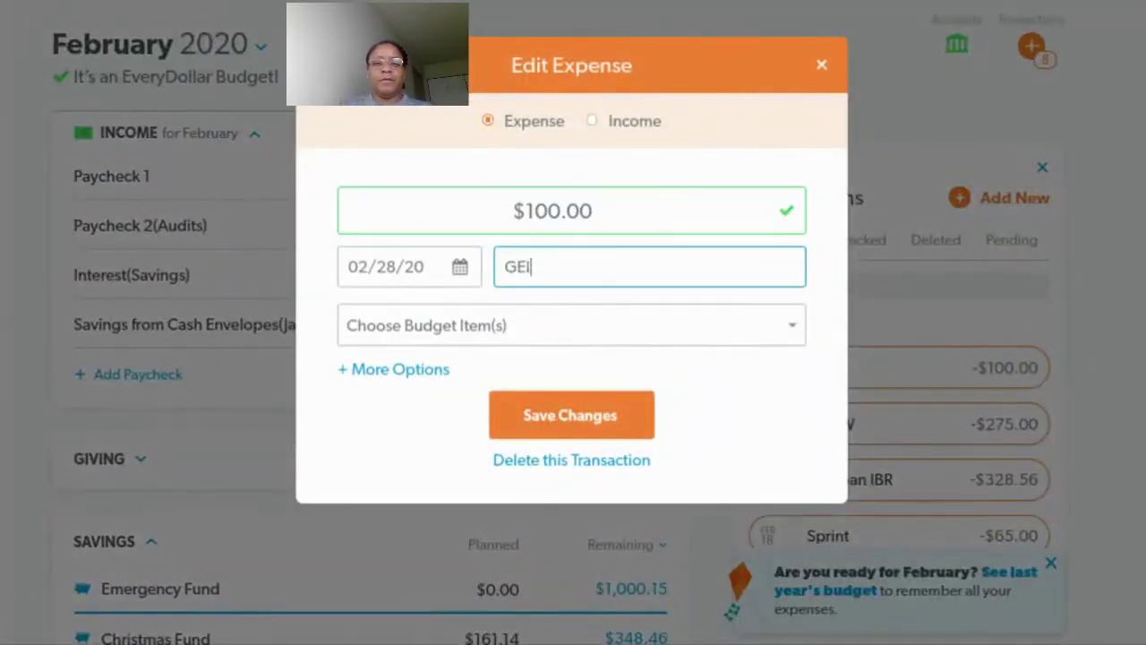
text(O)
click(547, 412)
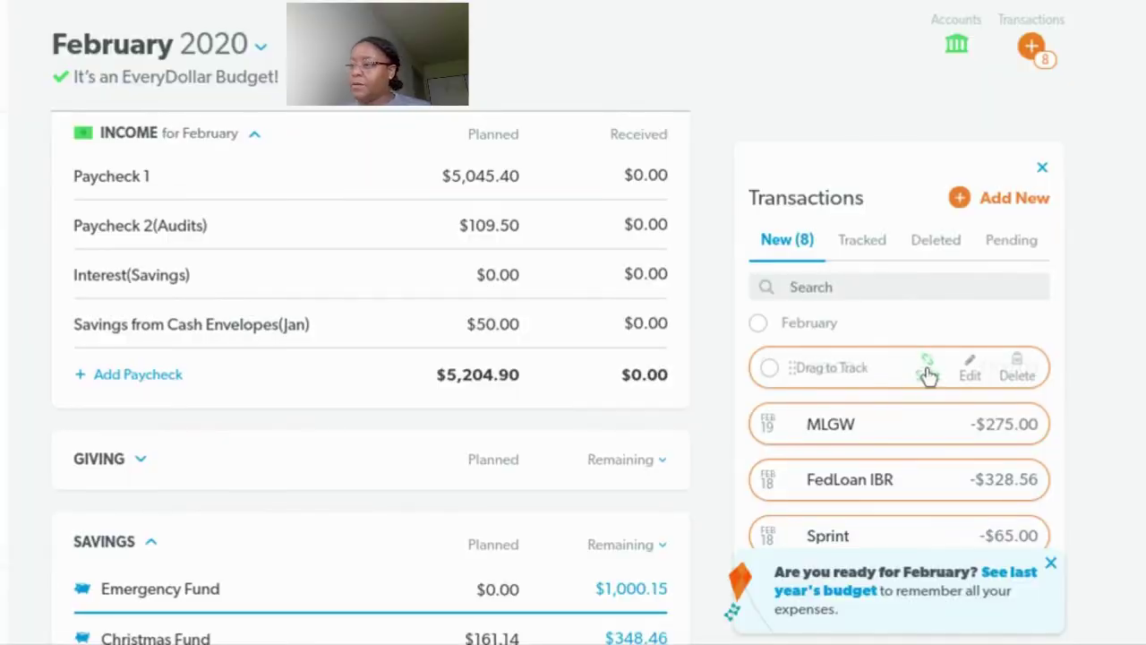
Review the list of new February transactions from the latest to the earliest entry
scroll(933, 376, down, 3)
scroll(935, 376, down, 2)
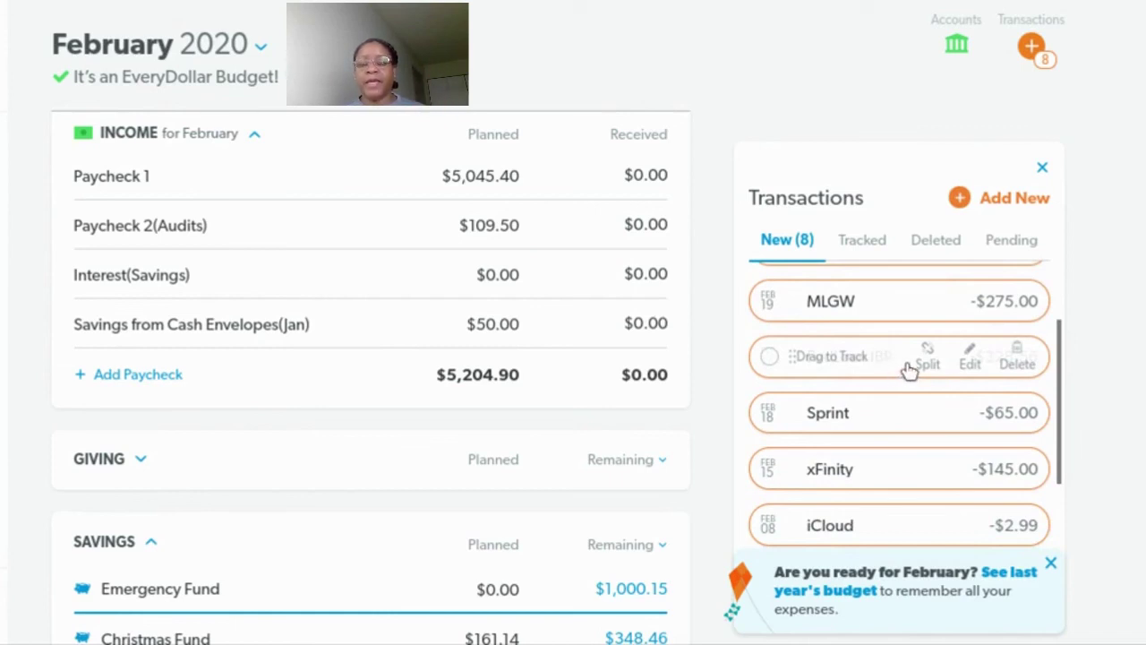
scroll(909, 372, down, 1)
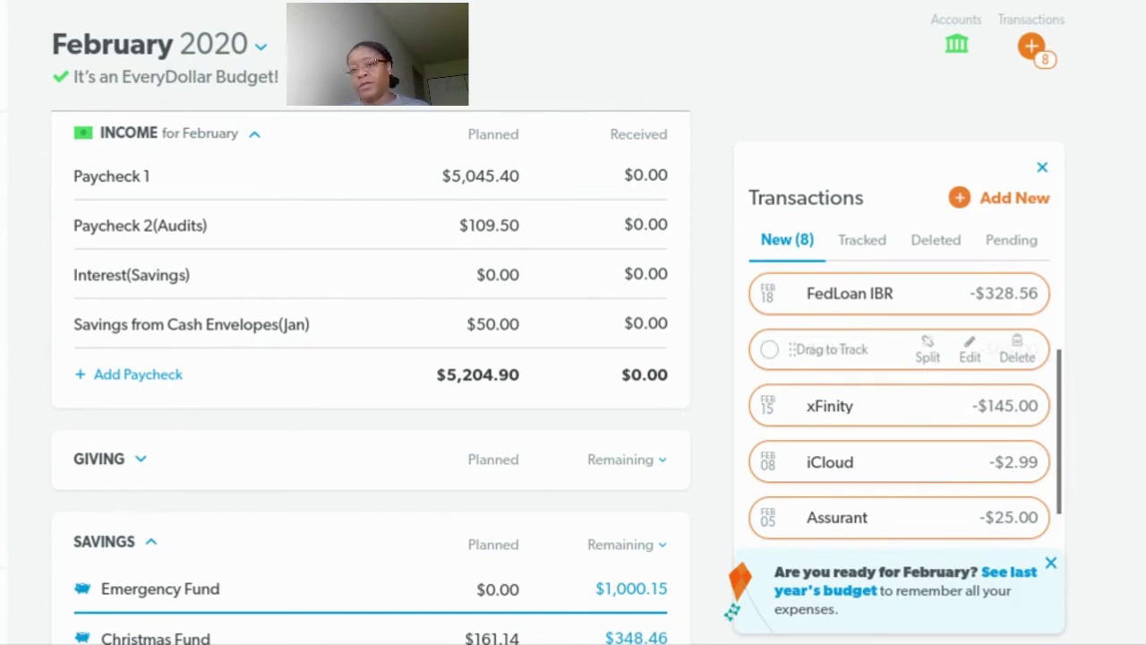
scroll(922, 376, down, 4)
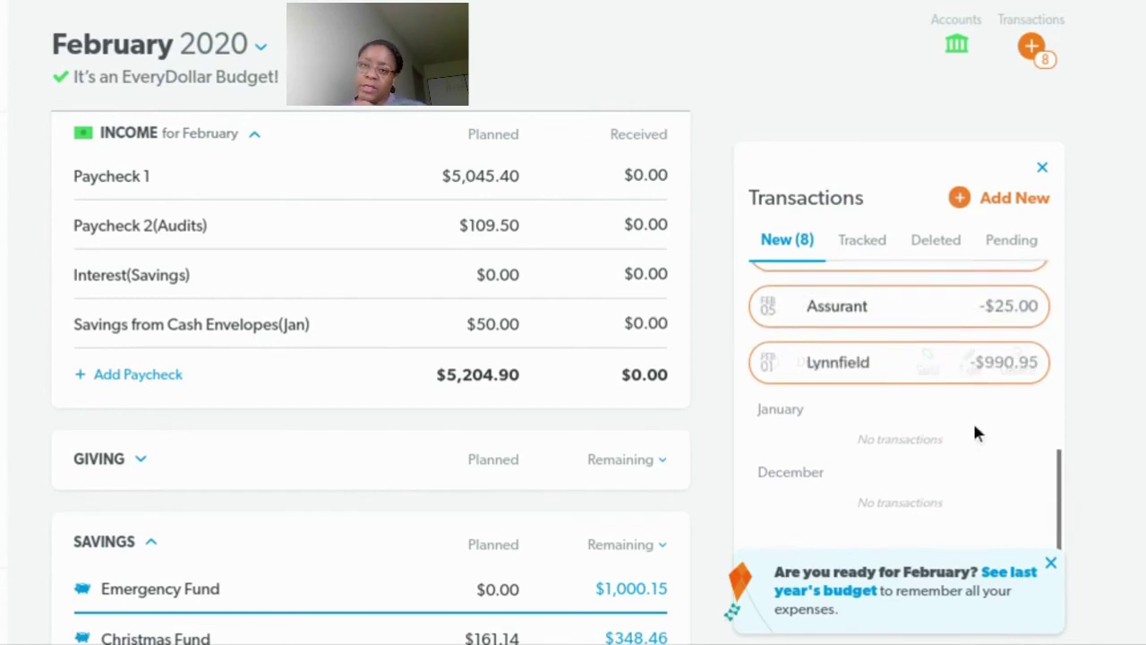
scroll(1030, 385, up, 2)
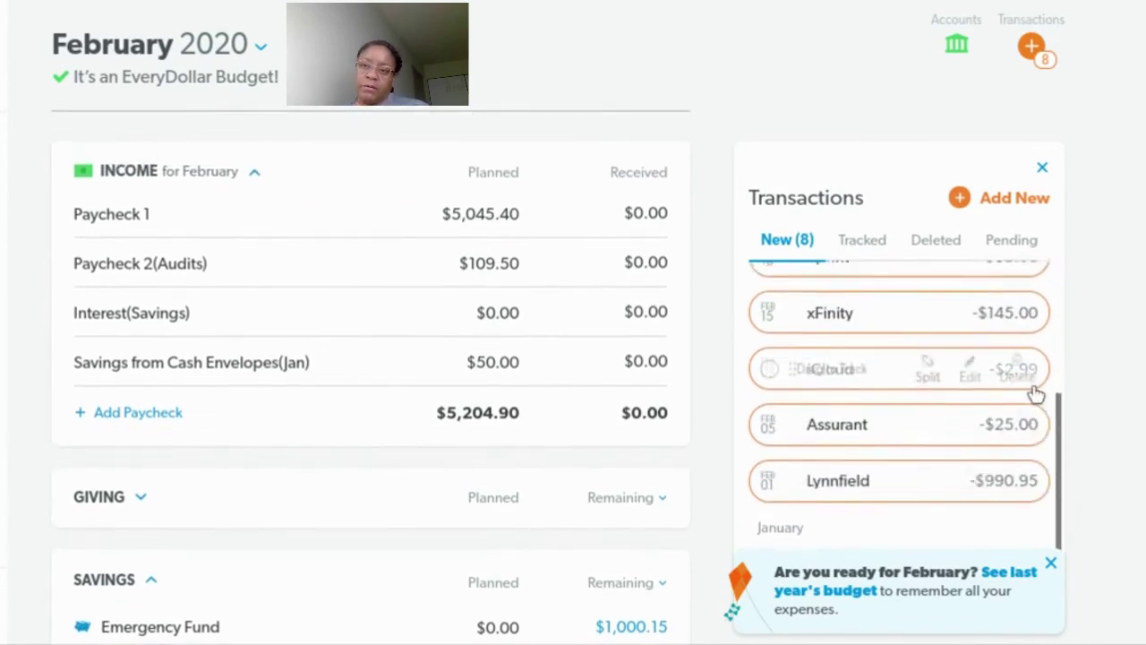
scroll(1036, 394, up, 4)
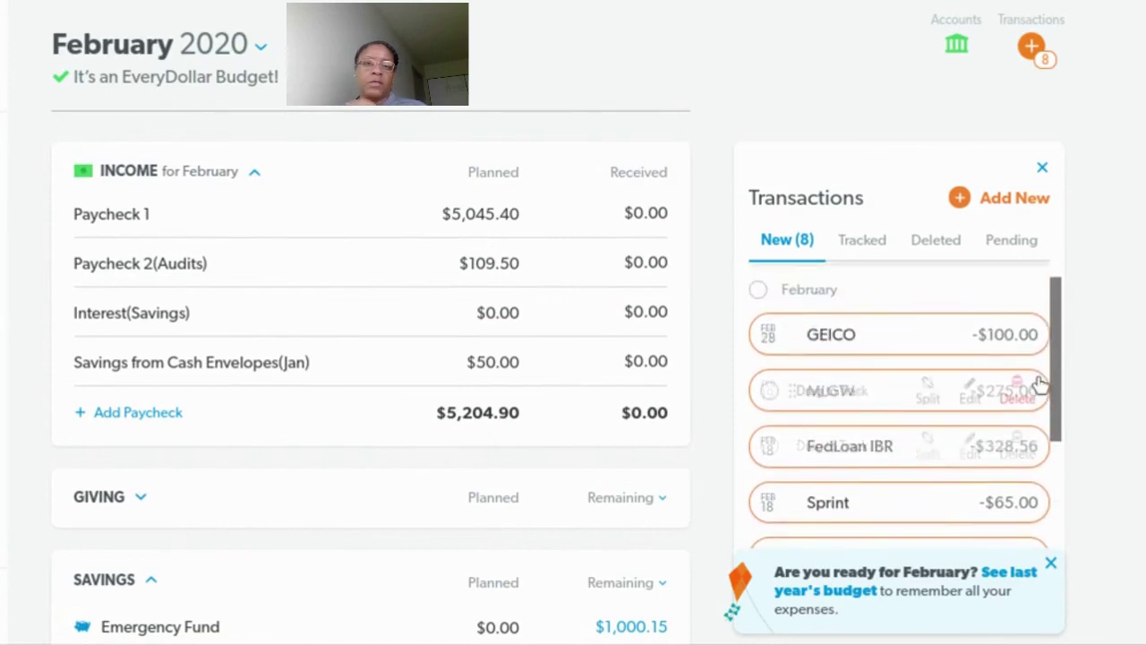